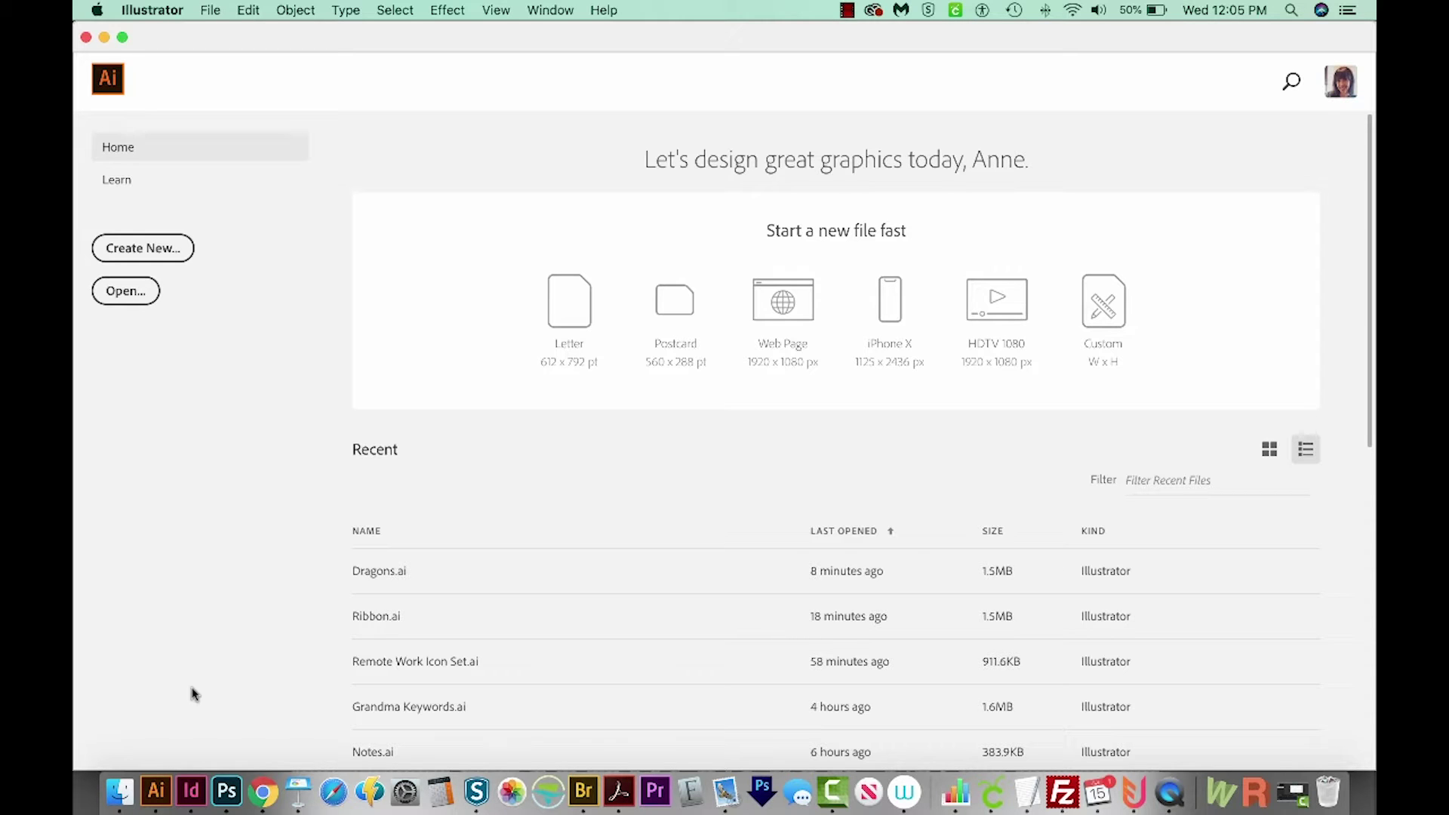
- Create a new print document with the Letter preset, 612 x 792 pt in portrait orientation
{"action": "left_click", "coordinate": [132, 252]}
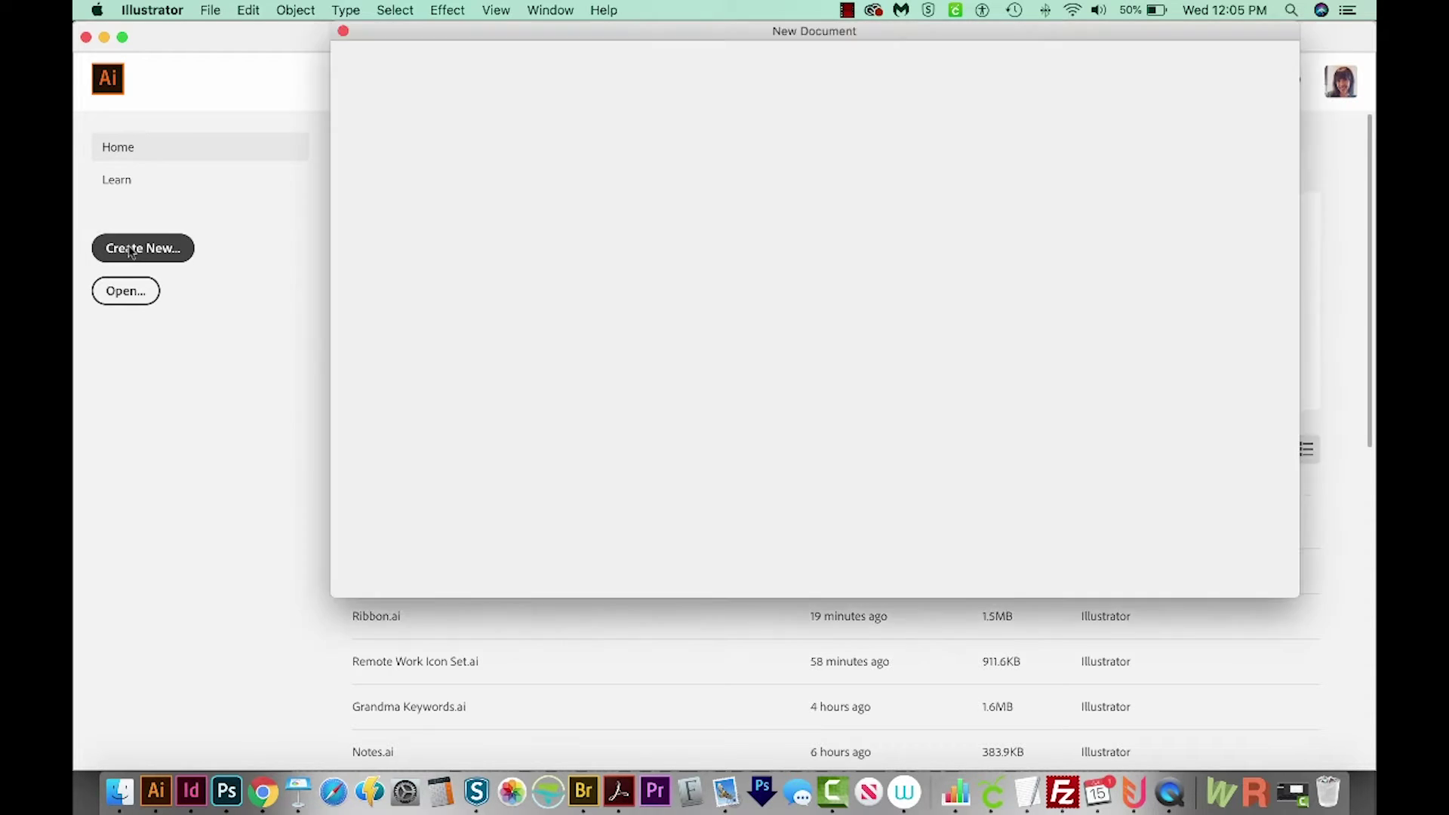
{"action": "left_click", "coordinate": [878, 70]}
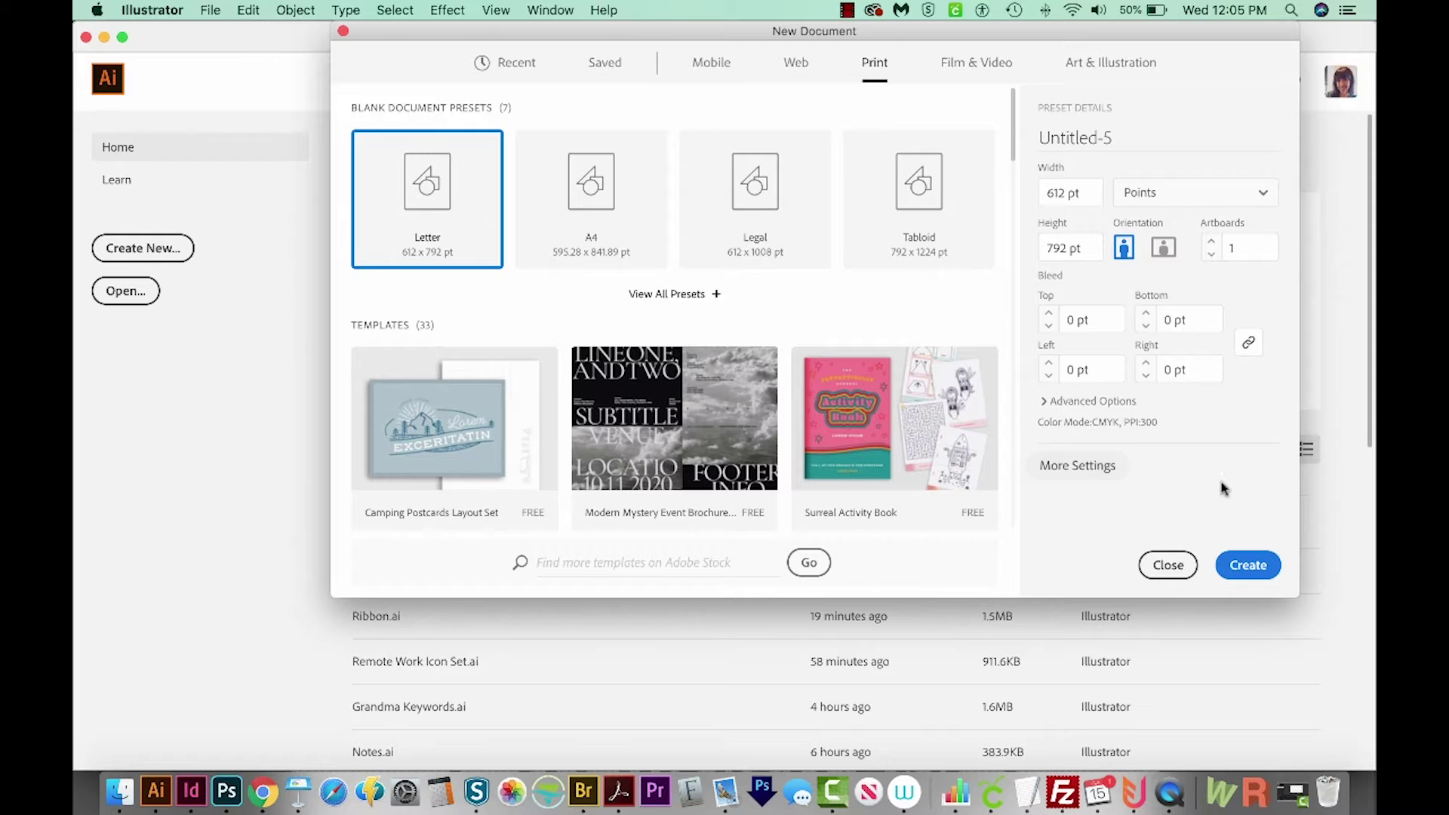
{"action": "left_click", "coordinate": [1250, 566]}
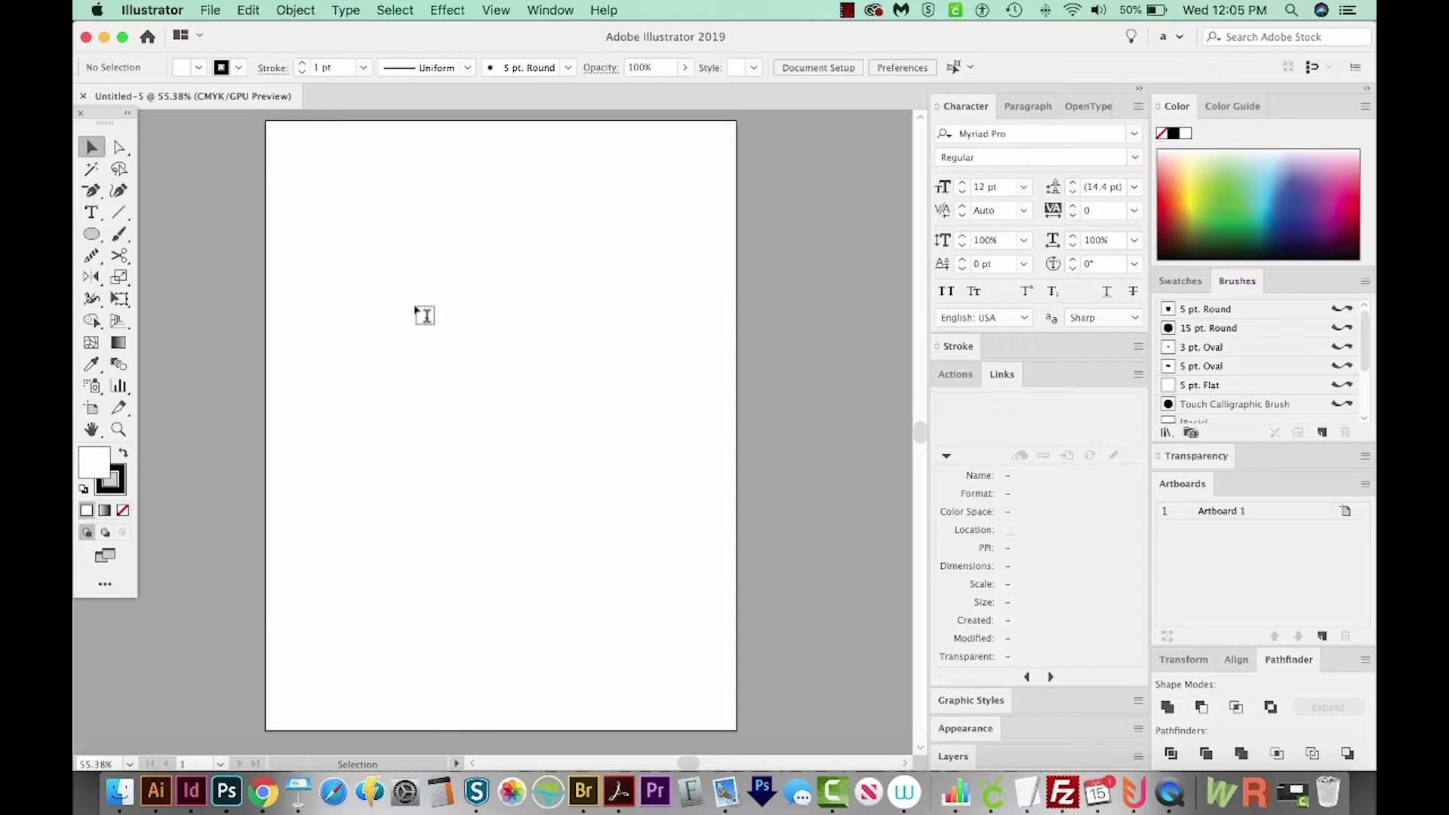
- Add a line of point text reading DISTRESS in the upper part of the artboard
{"action": "key", "text": "t"}
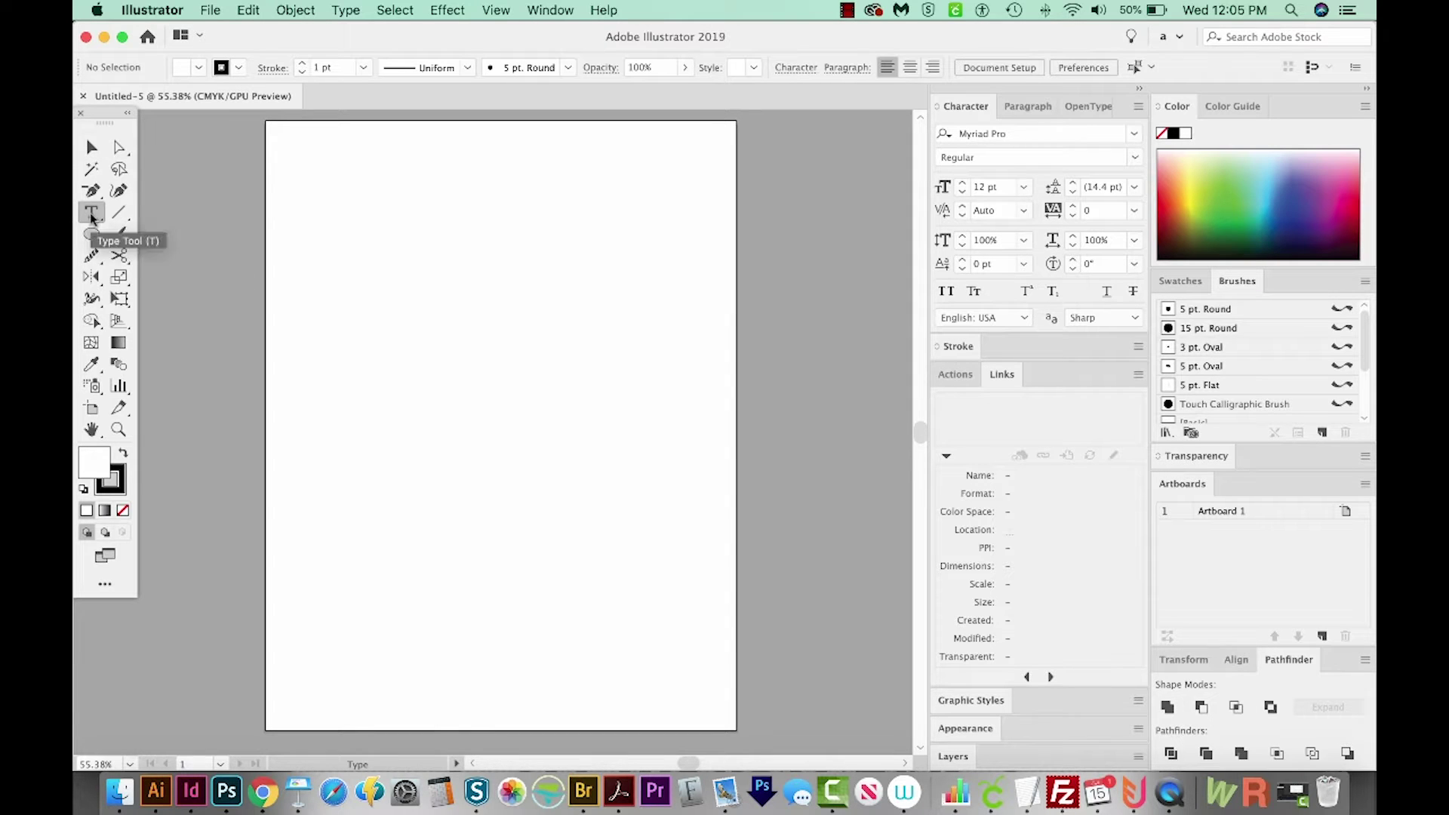
{"action": "left_click", "coordinate": [427, 303]}
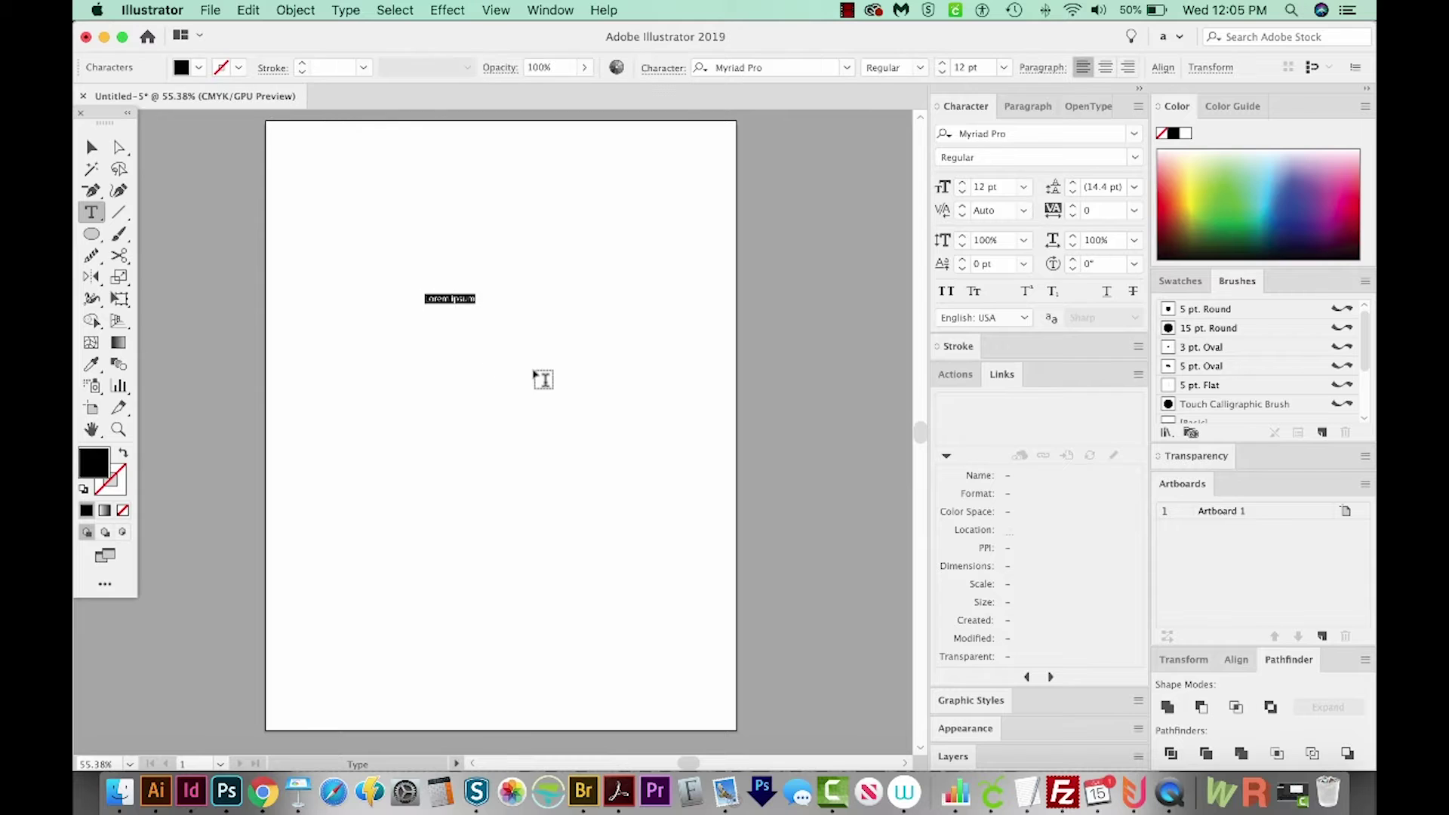
{"action": "type", "text": "DISTRESS"}
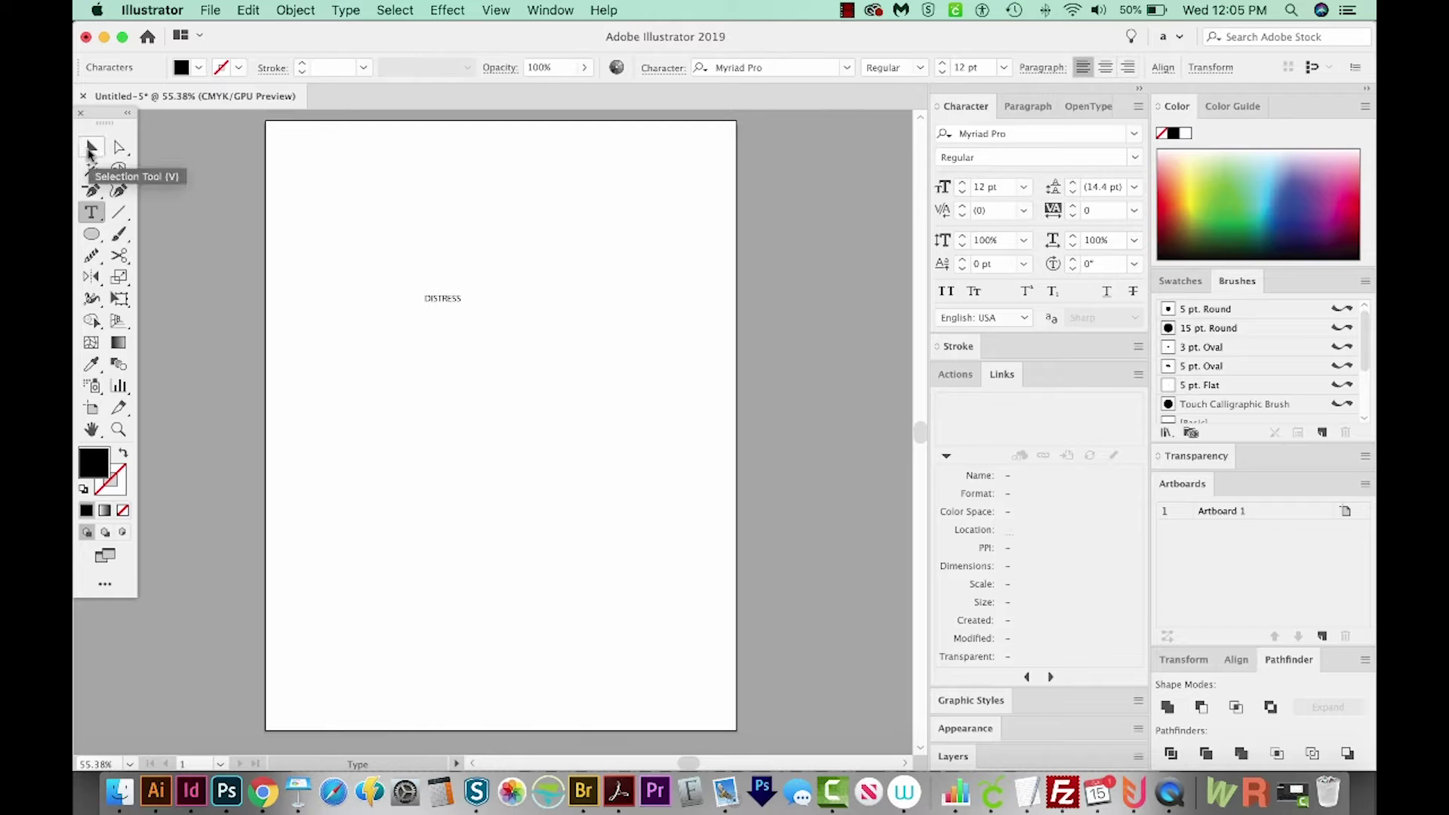
- Scale the DISTRESS text up to about 112 pt and center it across the upper part of the artboard
{"action": "left_click", "coordinate": [90, 150]}
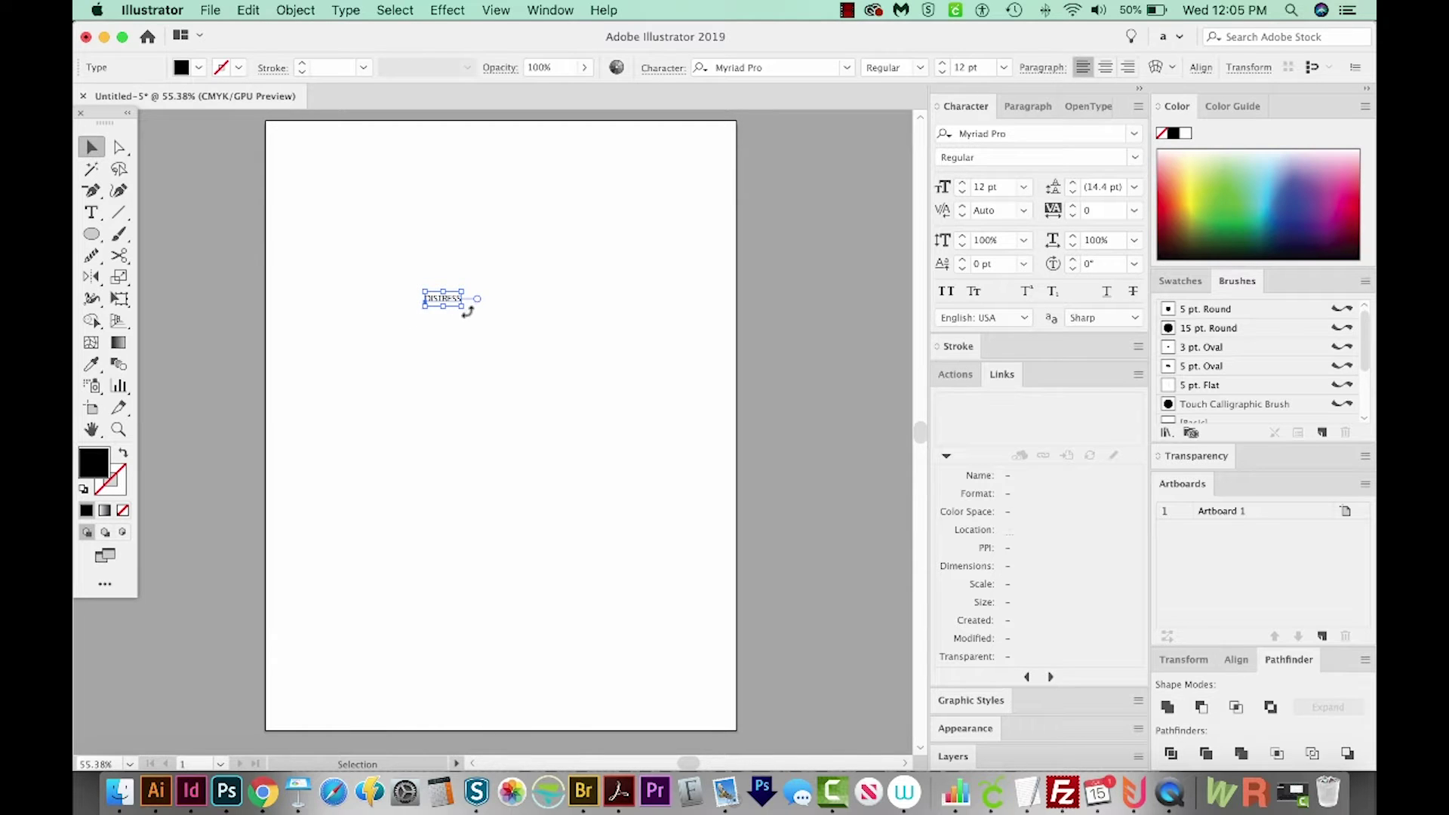
{"action": "left_click_drag", "start_coordinate": [464, 310], "coordinate": [764, 539]}
{"action": "left_click_drag", "start_coordinate": [627, 373], "coordinate": [525, 328]}
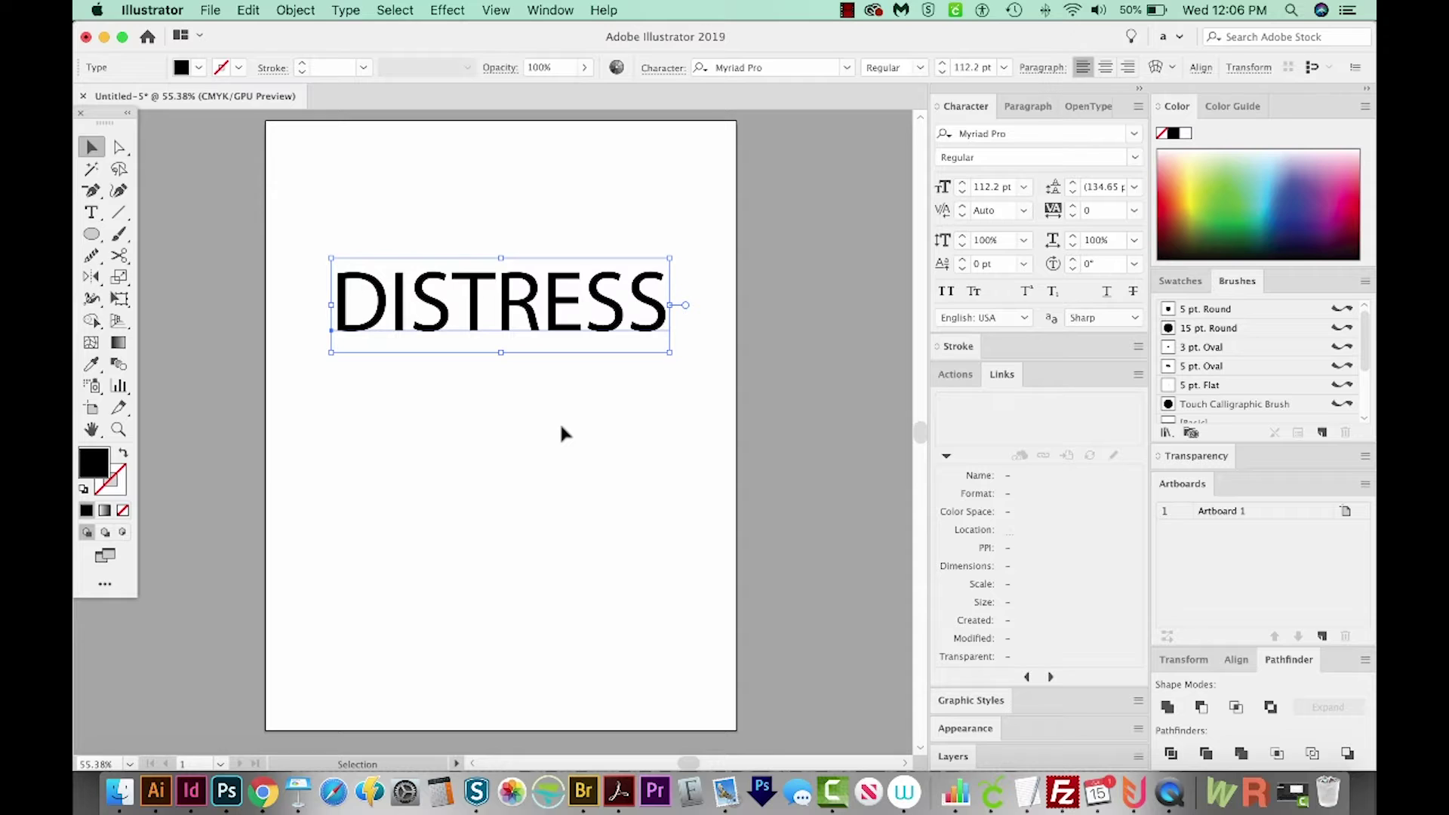
- Change the DISTRESS text's font to Impact and enlarge it to span nearly the full artboard width
{"action": "left_click", "coordinate": [1028, 134]}
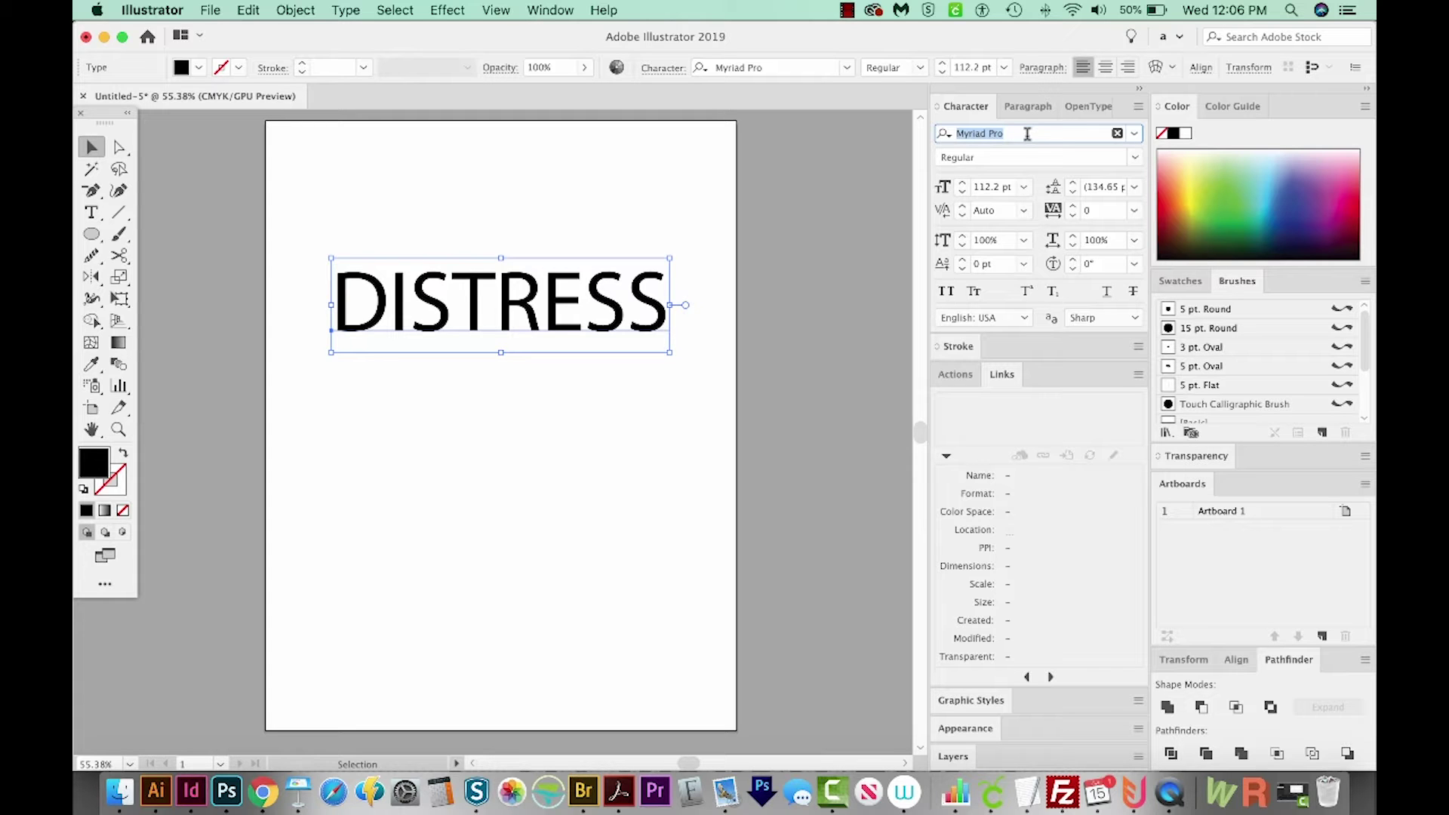
{"action": "type", "text": "Impa"}
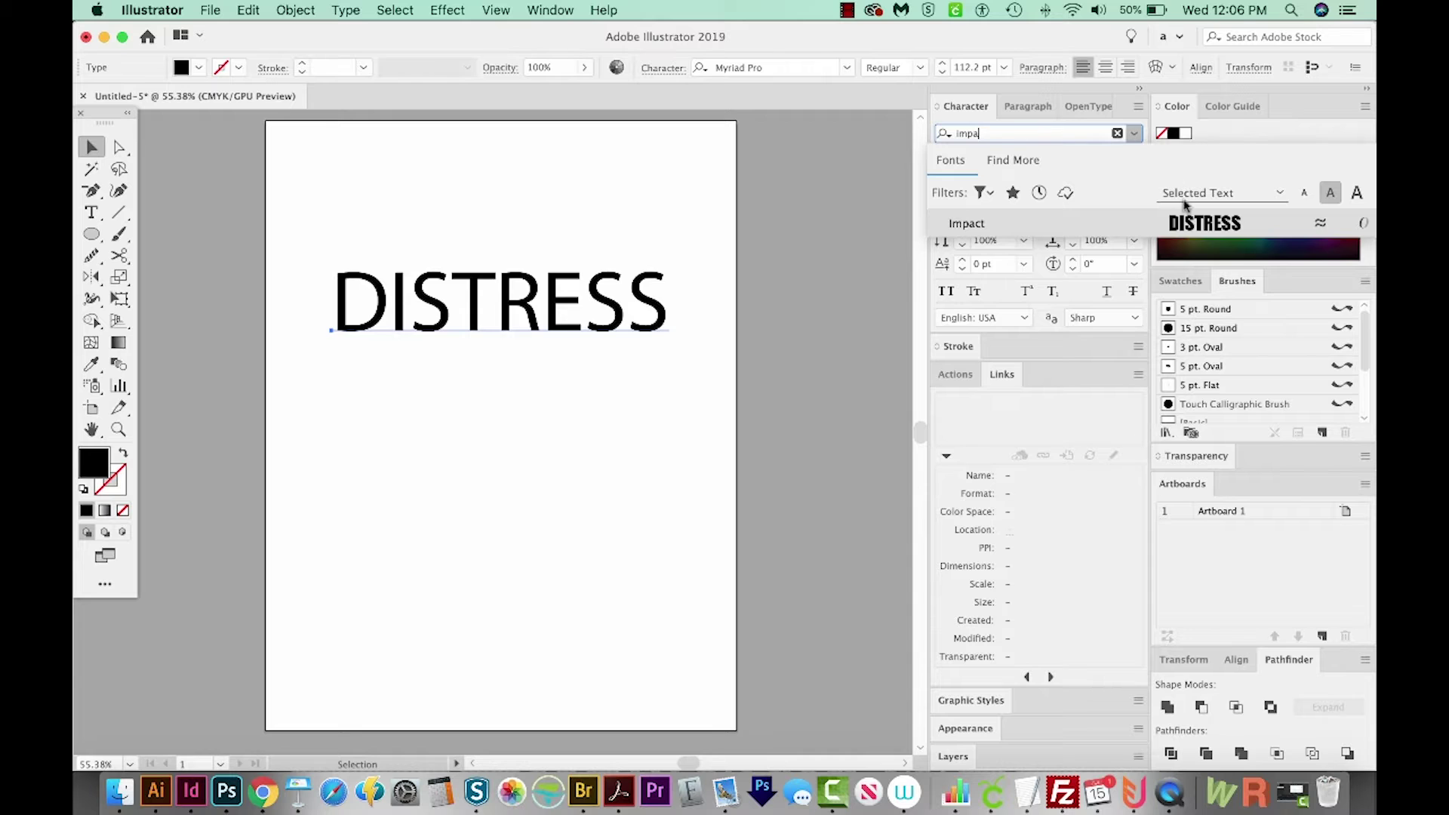
{"action": "left_click", "coordinate": [981, 225]}
{"action": "left_click_drag", "start_coordinate": [662, 254], "coordinate": [702, 240]}
{"action": "left_click_drag", "start_coordinate": [596, 325], "coordinate": [601, 330]}
{"action": "left_click", "coordinate": [602, 436]}
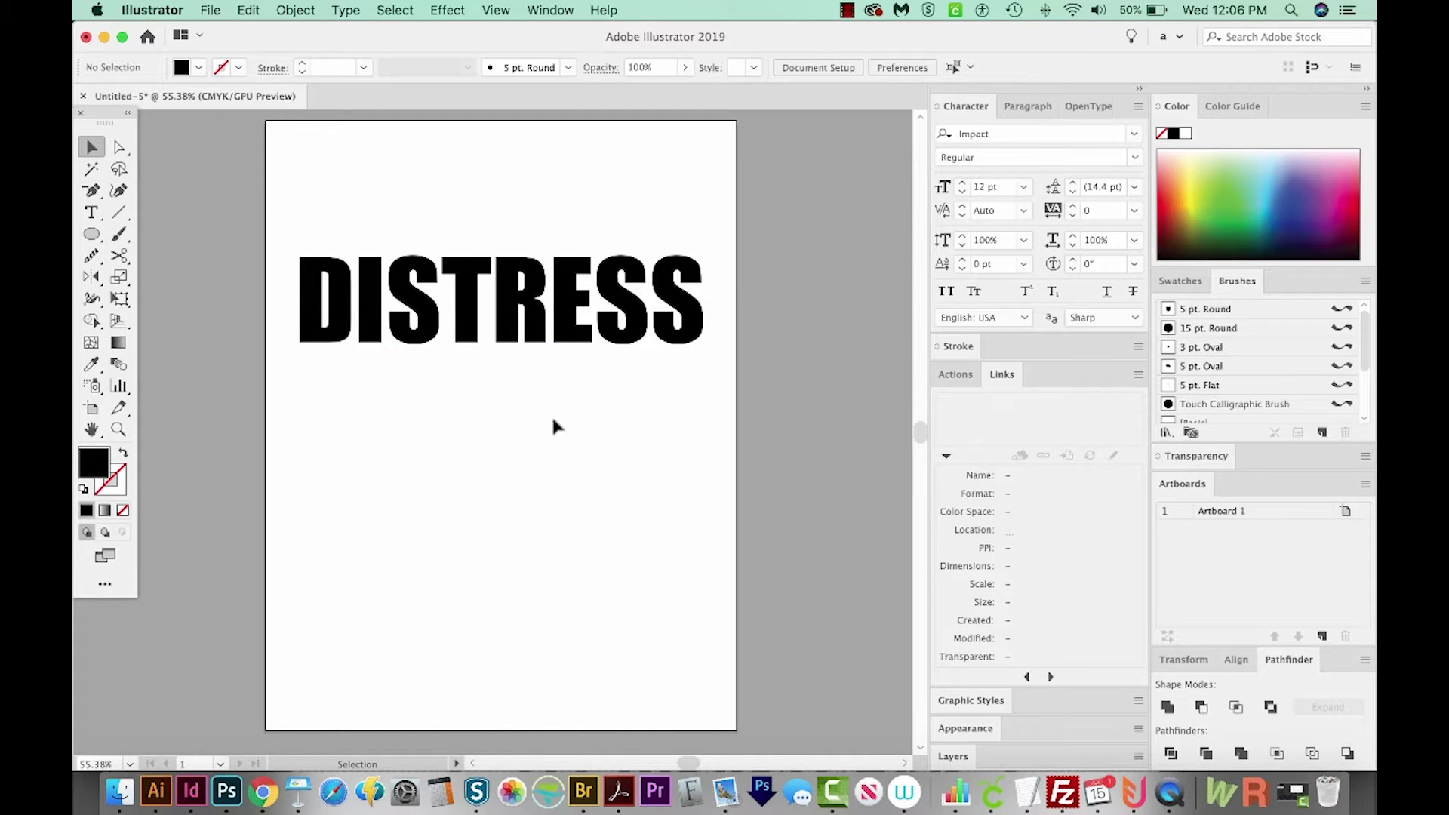
- Switch to Chrome, go to pexels.com and search its photo library for textures
{"action": "left_click", "coordinate": [274, 804]}
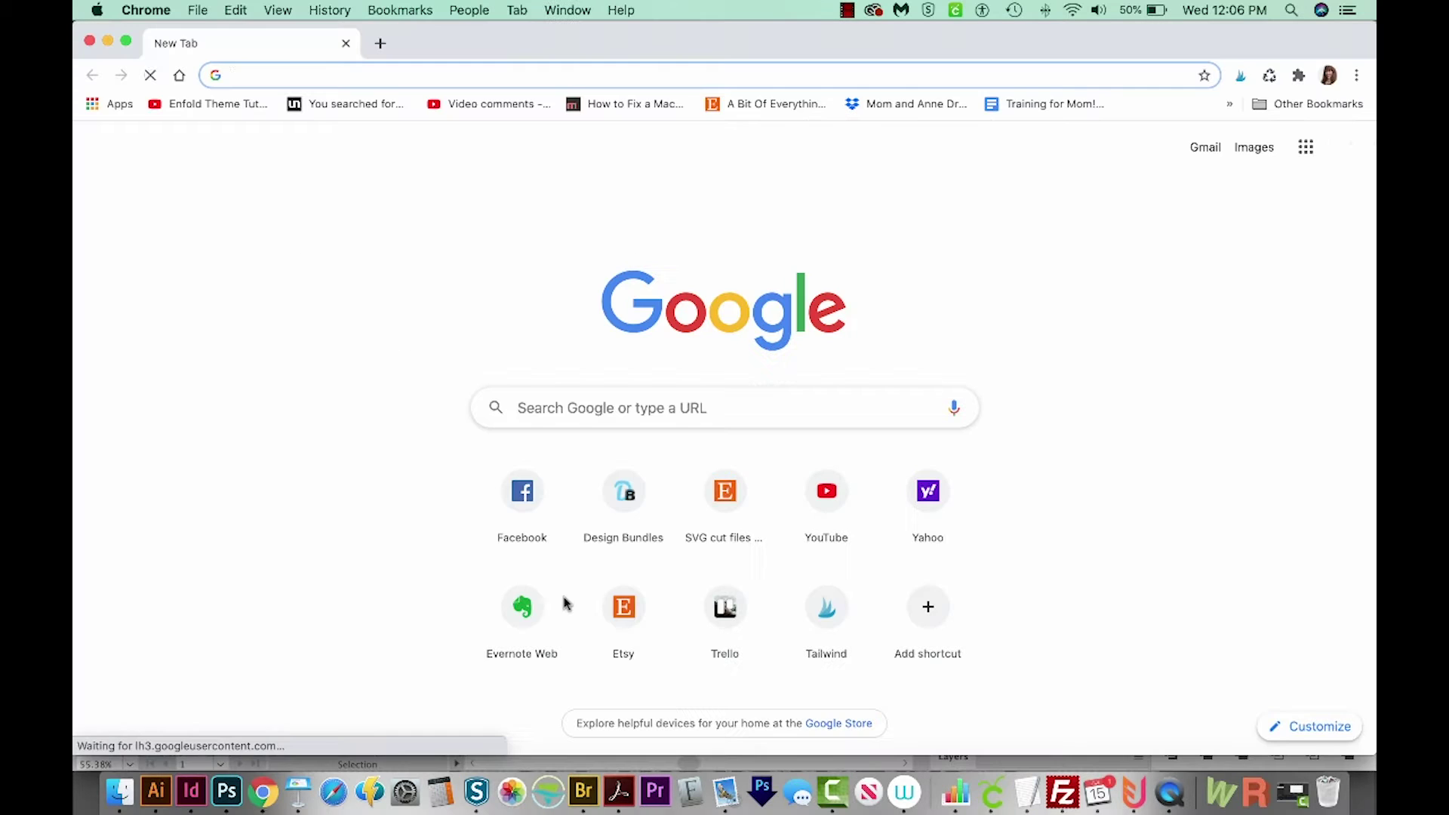
{"action": "type", "text": "pexels.com"}
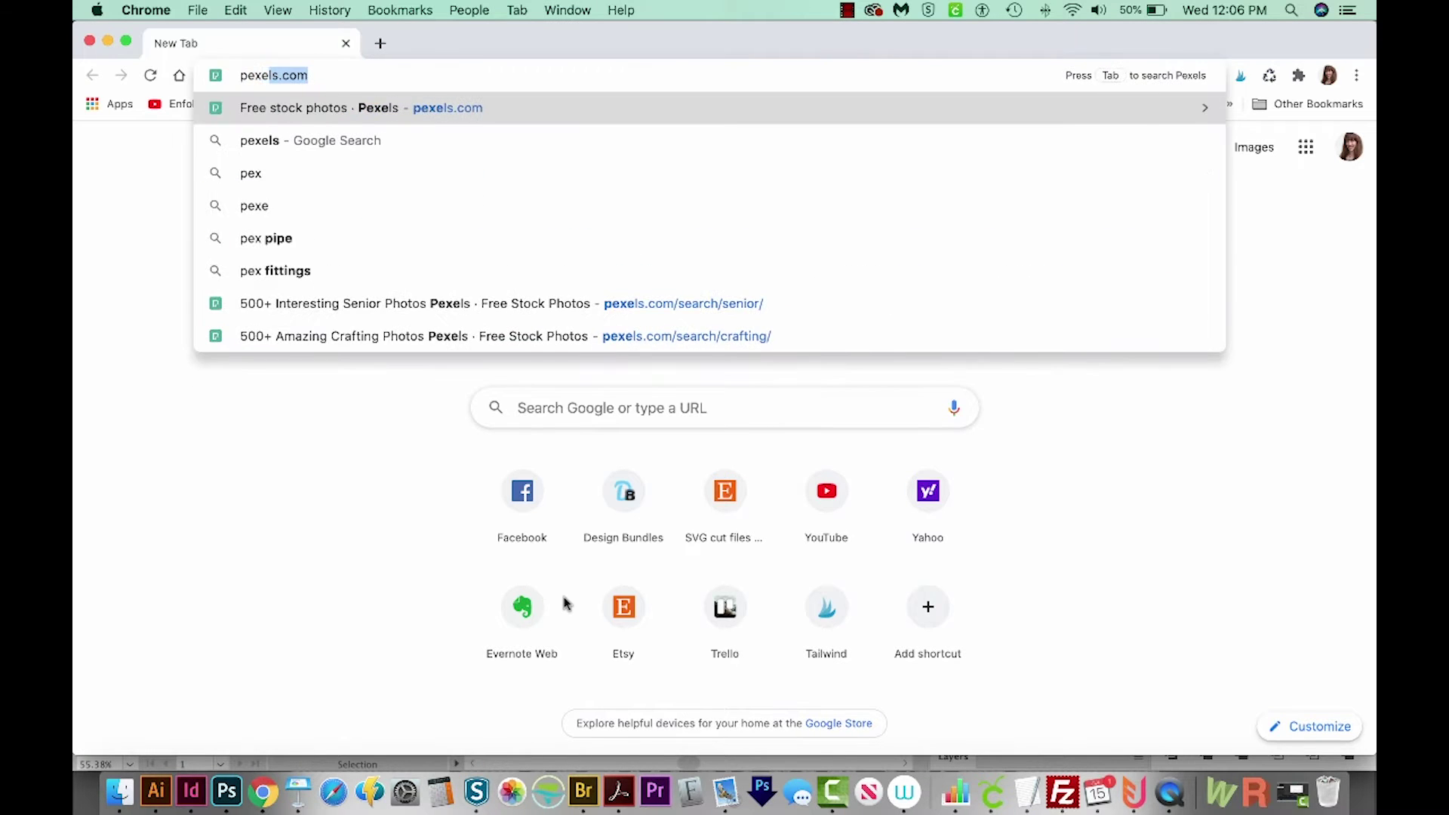
{"action": "key", "text": "Return"}
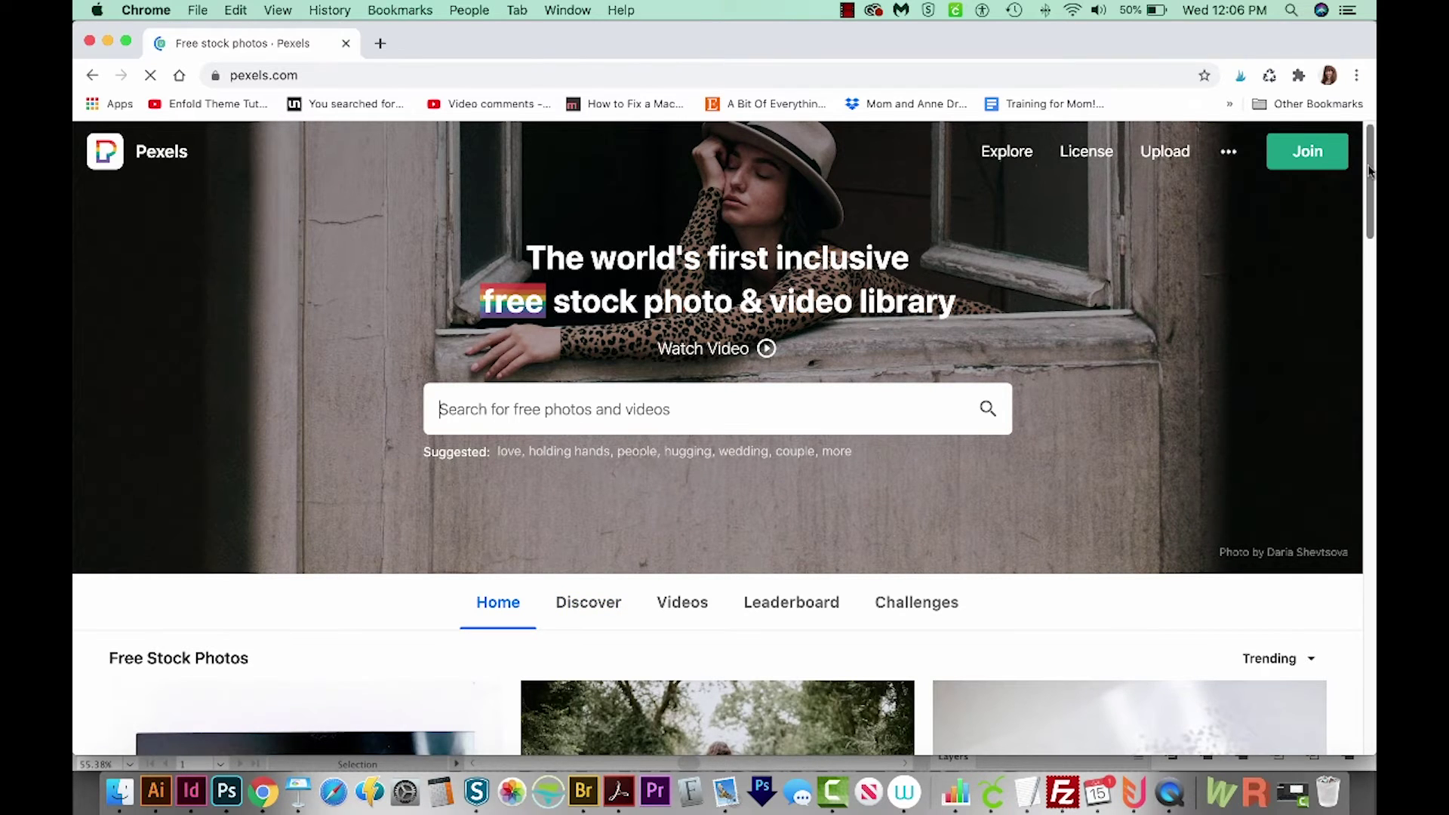
{"action": "mouse_move", "coordinate": [1372, 171]}
{"action": "left_mouse_down"}
{"action": "mouse_move", "coordinate": [1365, 247]}
{"action": "mouse_move", "coordinate": [1362, 169]}
{"action": "left_mouse_up"}
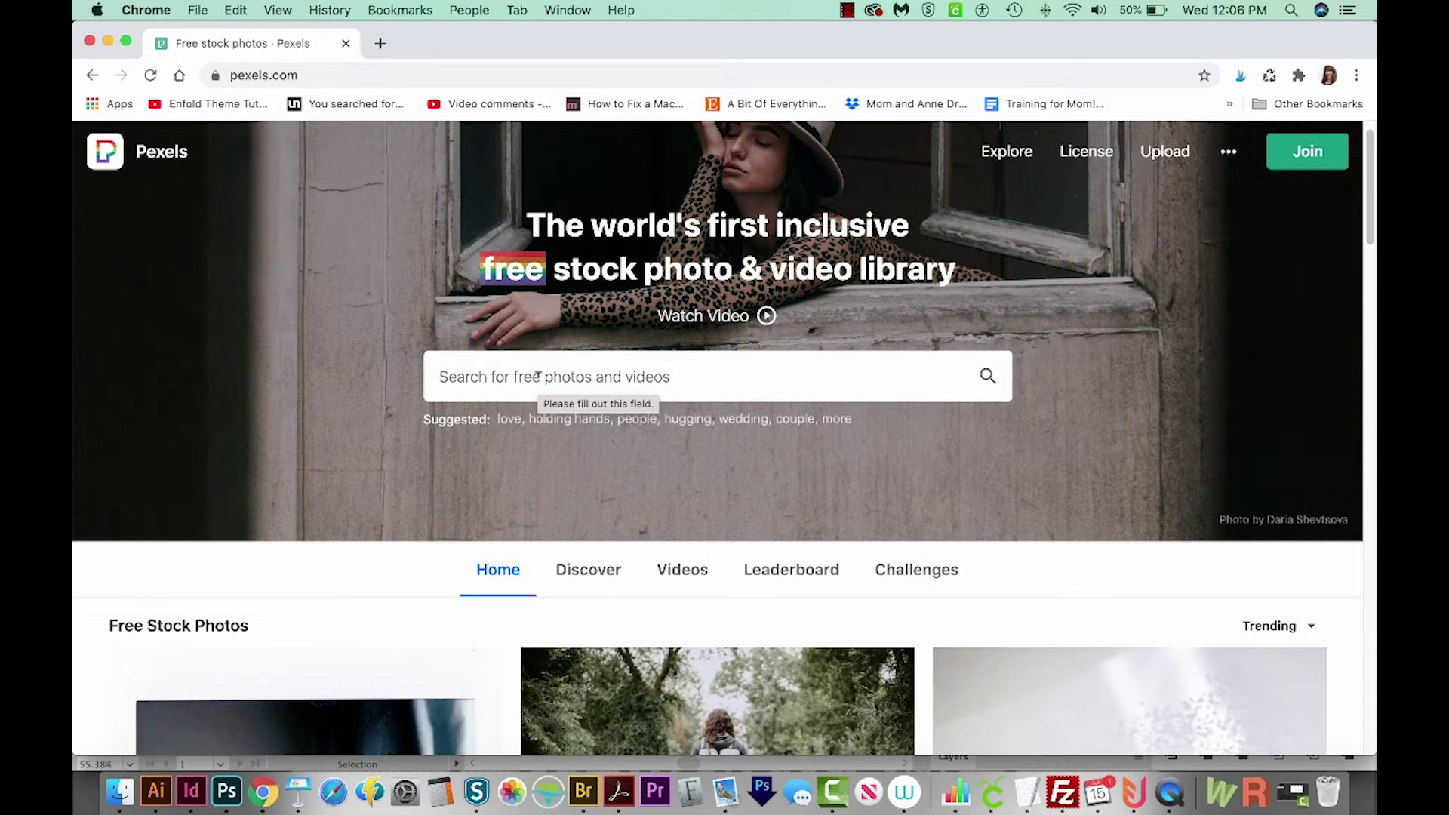
{"action": "type", "text": "textures"}
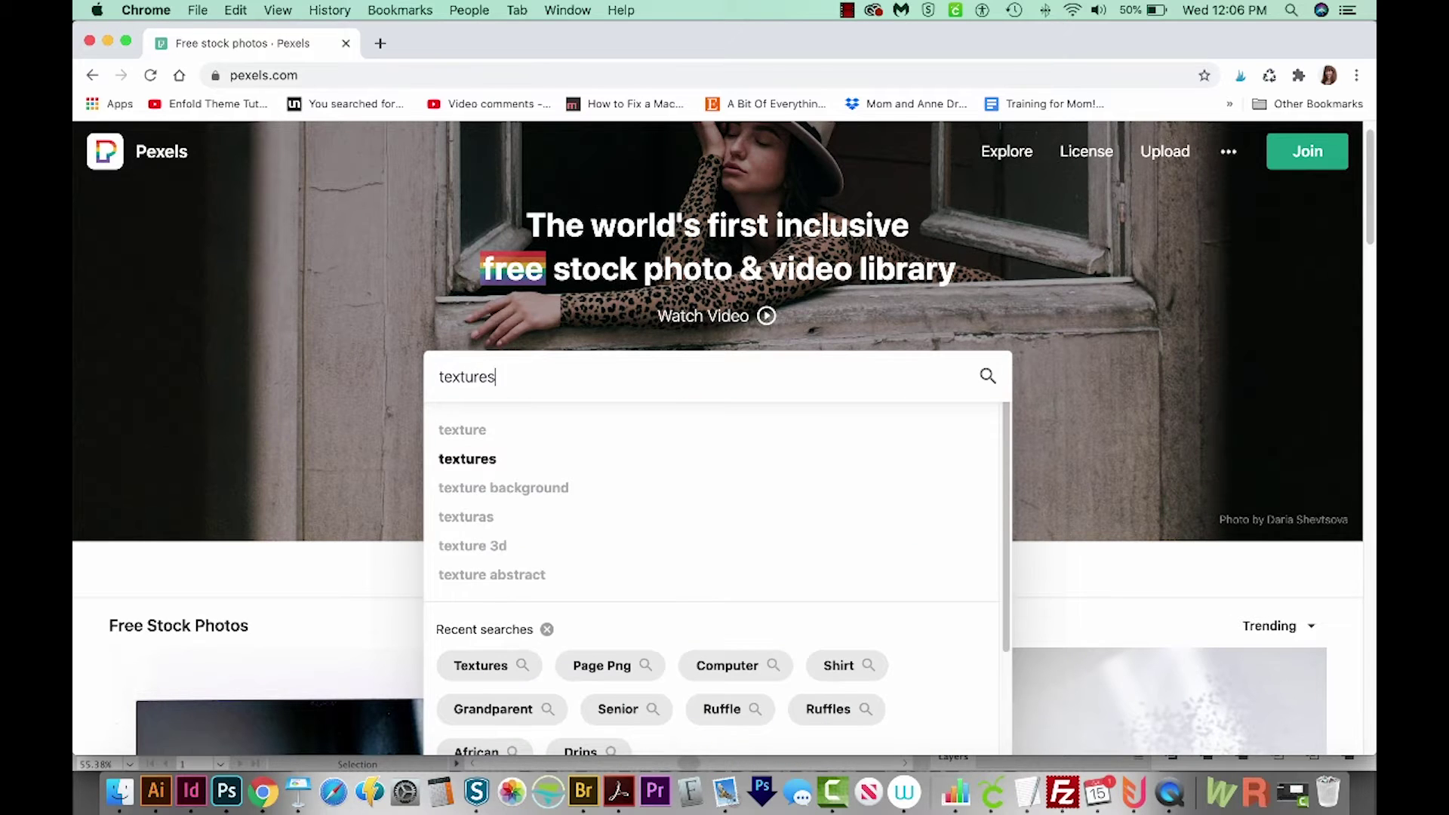
{"action": "key", "text": "Return"}
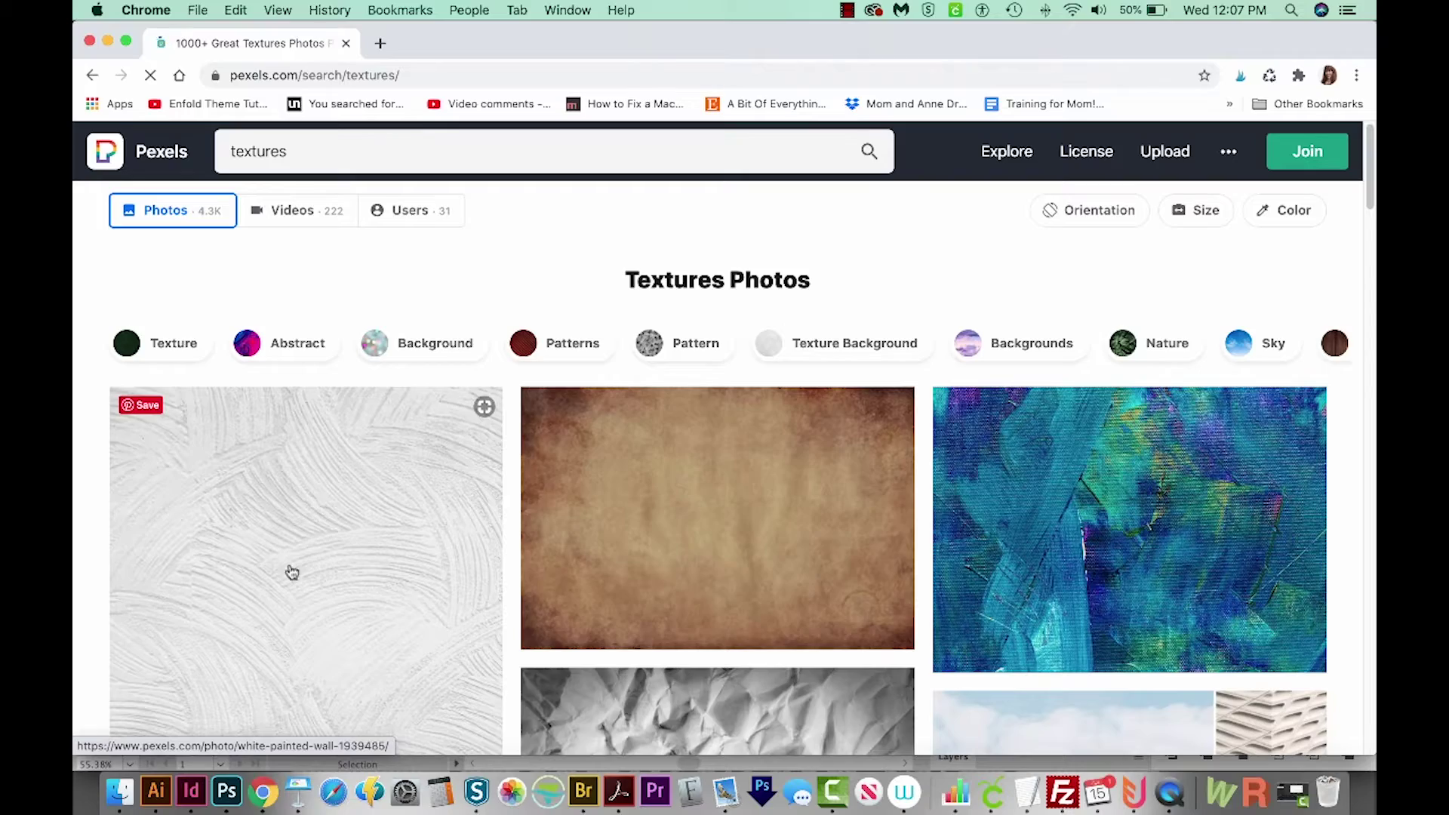
- Find the Clear Glass Window With Moist Effect photo among the texture results and download it for free
{"action": "scroll", "coordinate": [796, 605], "scroll_direction": "down", "scroll_amount": 5}
{"action": "scroll", "coordinate": [828, 609], "scroll_direction": "down", "scroll_amount": 15}
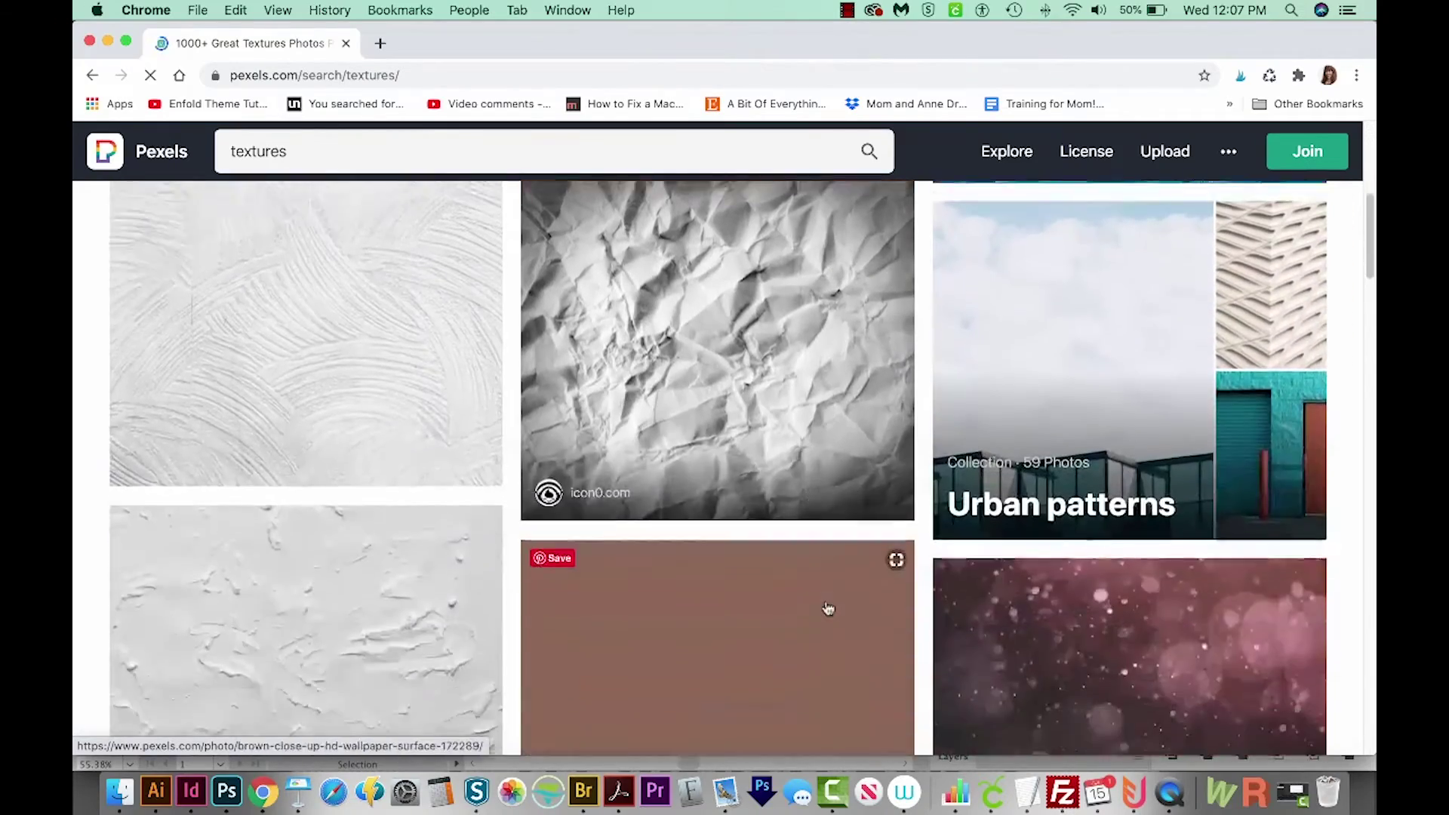
{"action": "scroll", "coordinate": [828, 608], "scroll_direction": "down", "scroll_amount": 10}
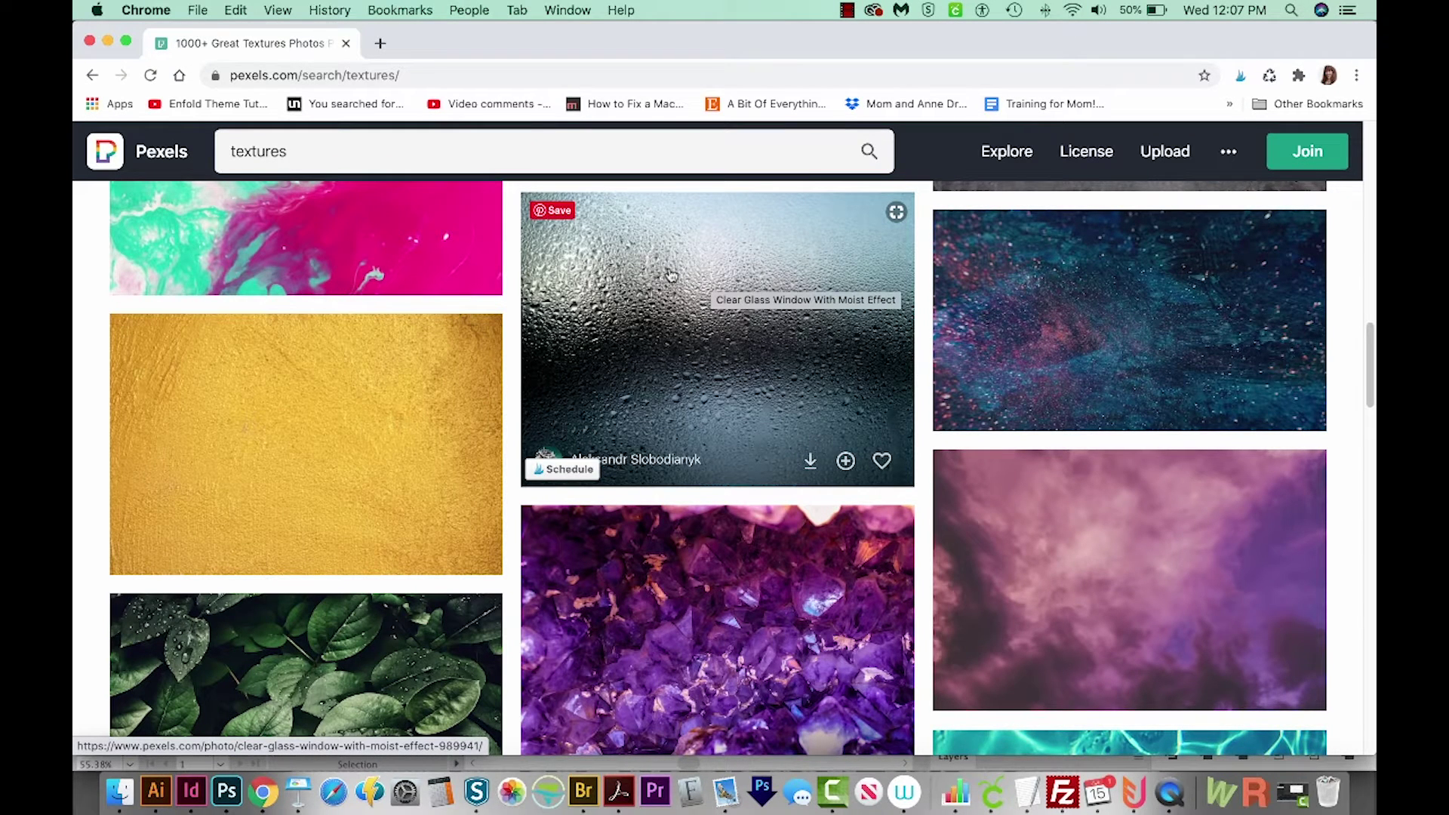
{"action": "left_click", "coordinate": [673, 296]}
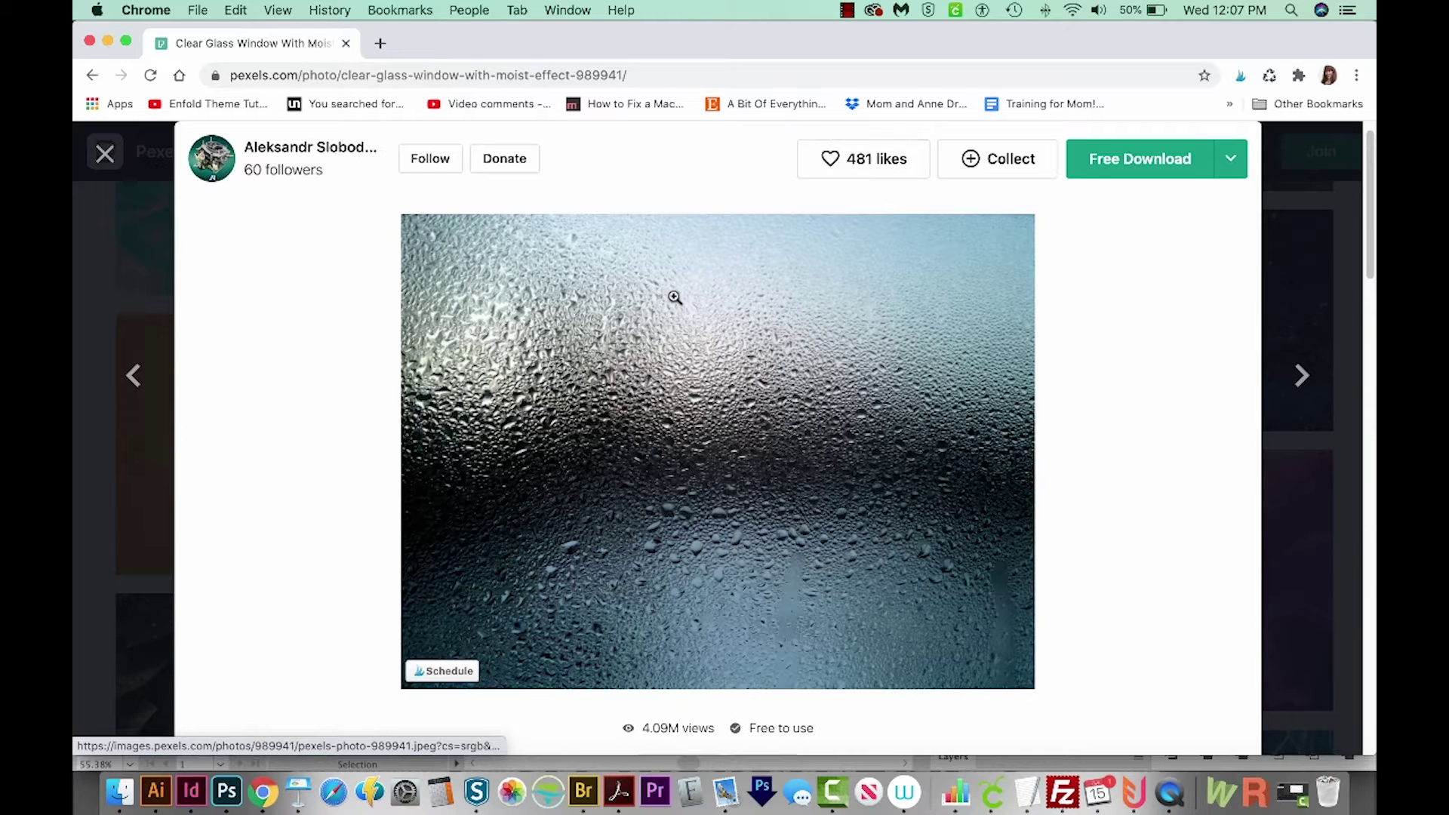
{"action": "left_click", "coordinate": [1130, 157]}
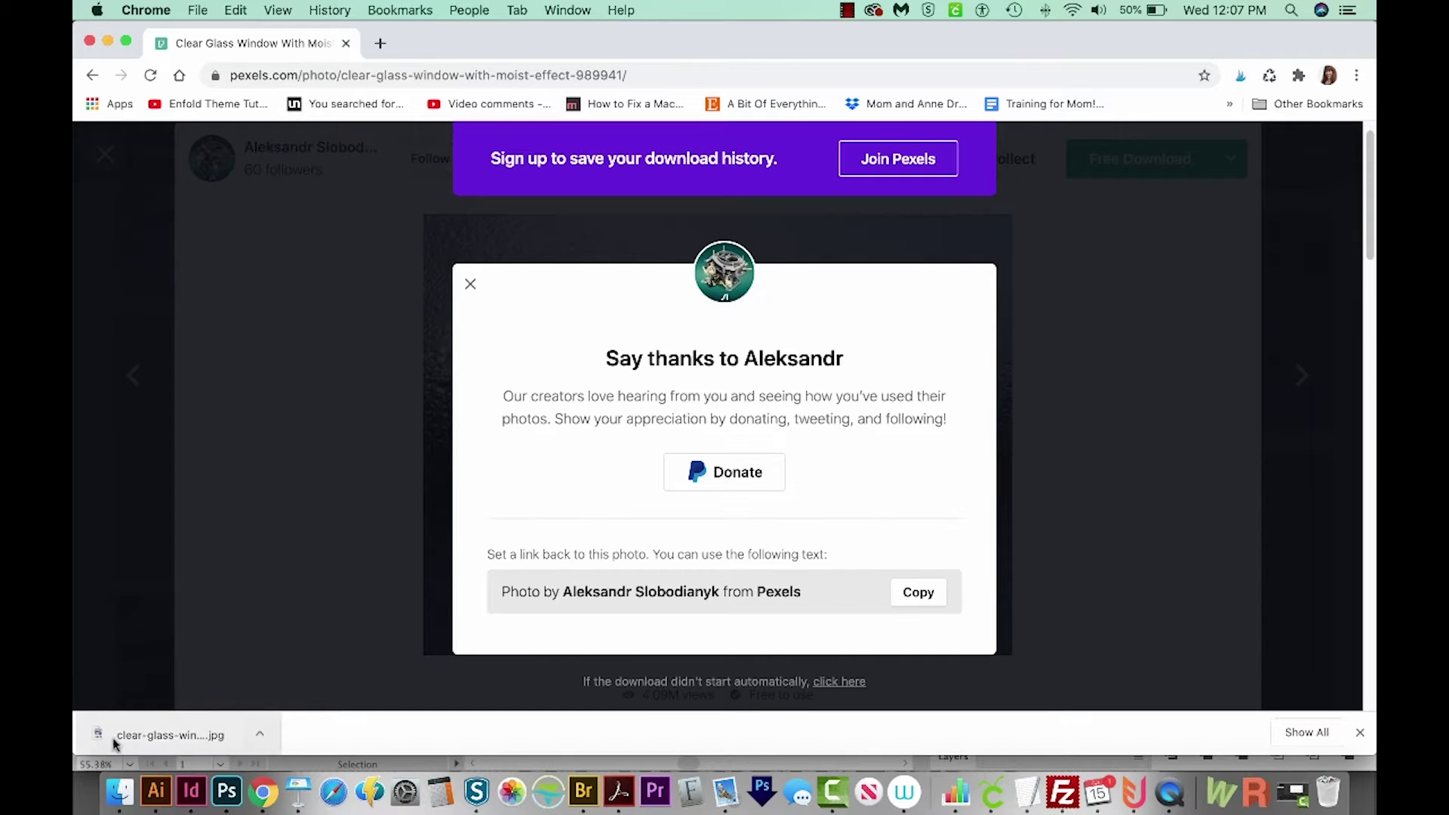
- Show the downloaded clear-glass-window JPG in Finder and open it in Illustrator
{"action": "left_click", "coordinate": [265, 742]}
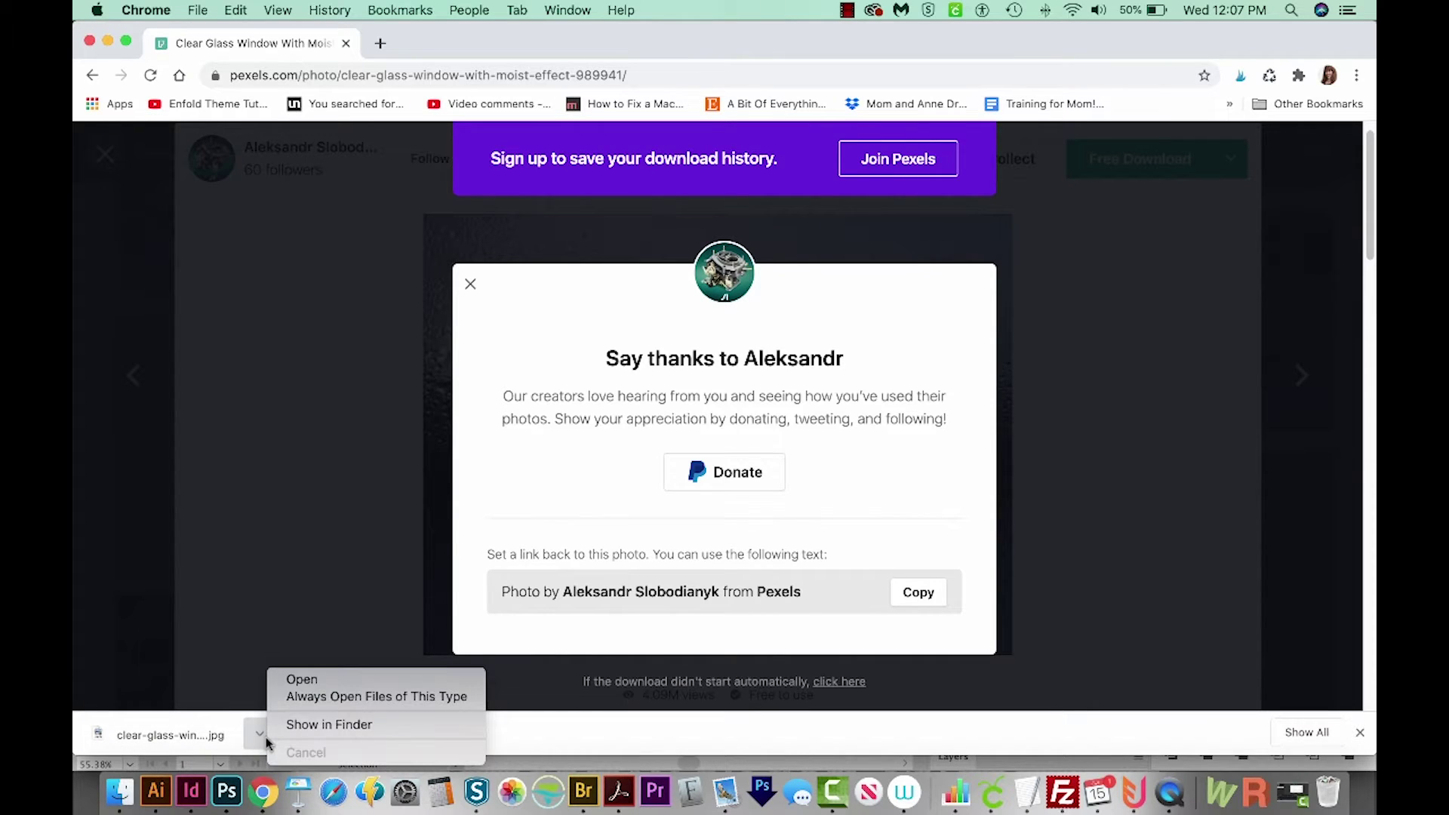
{"action": "left_click", "coordinate": [316, 722]}
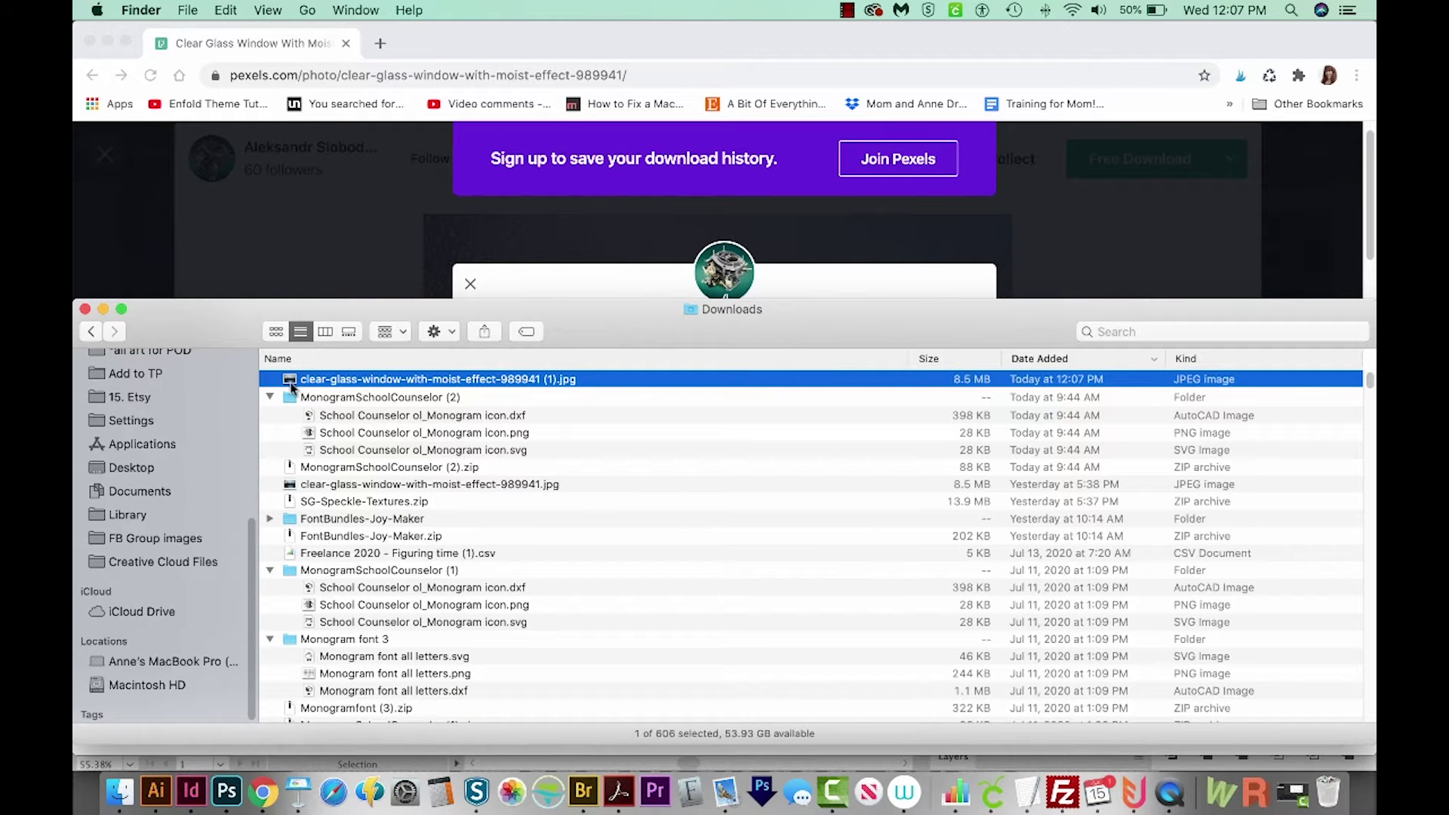
{"action": "left_click_drag", "start_coordinate": [289, 382], "coordinate": [154, 804]}
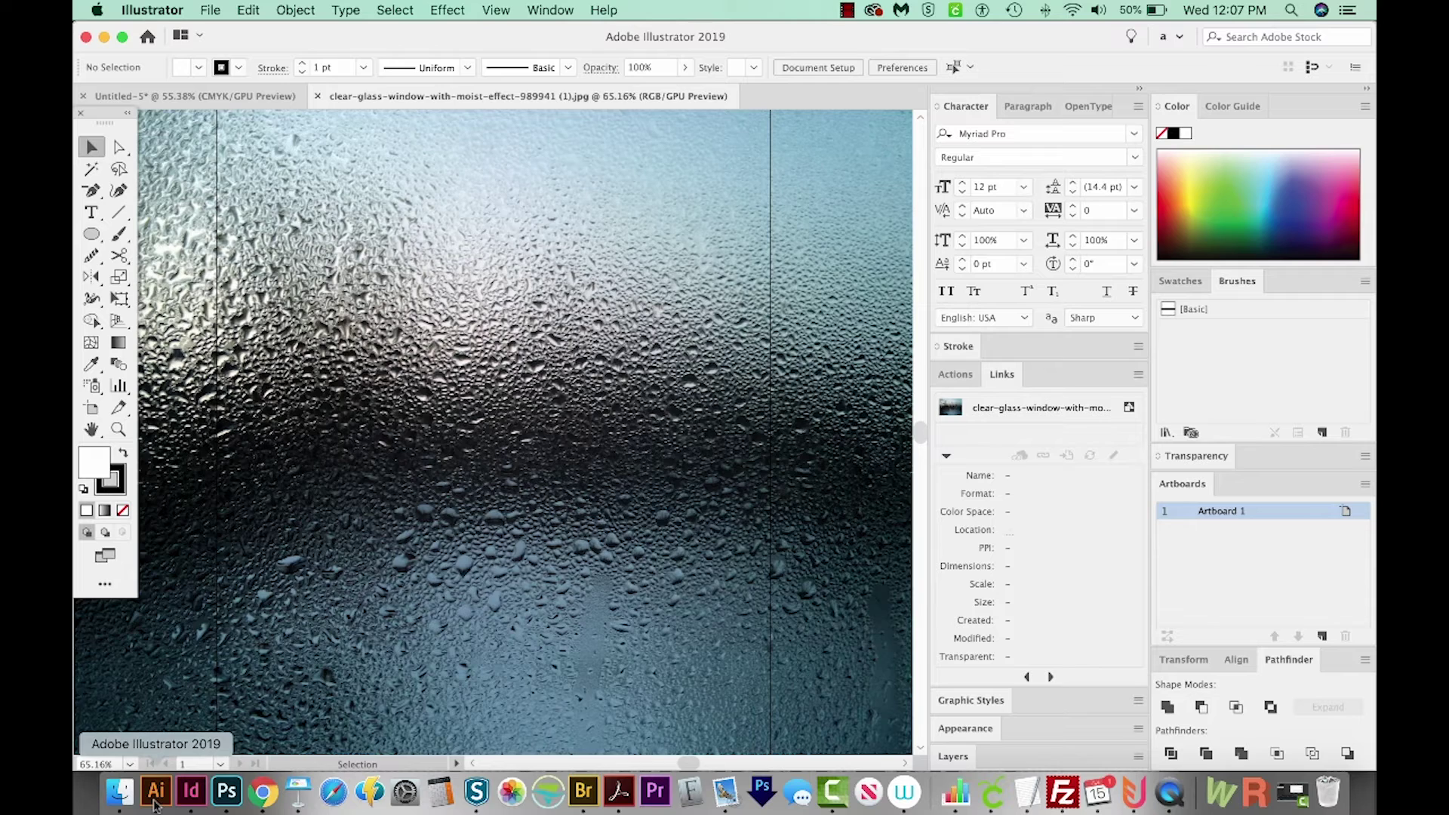
- Select the whole water-drop photo and run Image Trace on it with the default preset
{"action": "key", "text": "super+minus"}
{"action": "key", "text": "super+minus"}
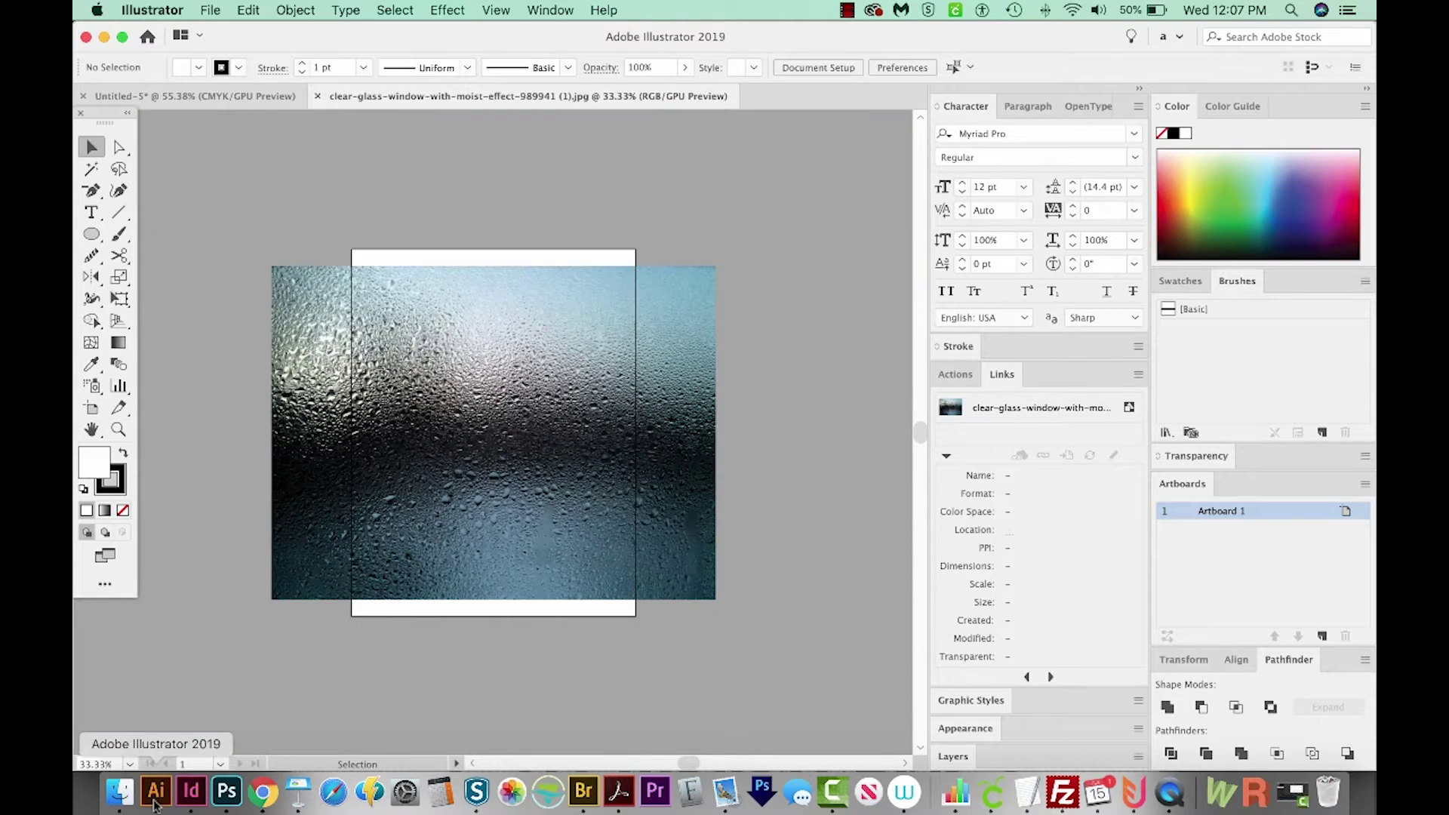
{"action": "key", "text": "space"}
{"action": "left_click_drag", "start_coordinate": [440, 522], "coordinate": [518, 534]}
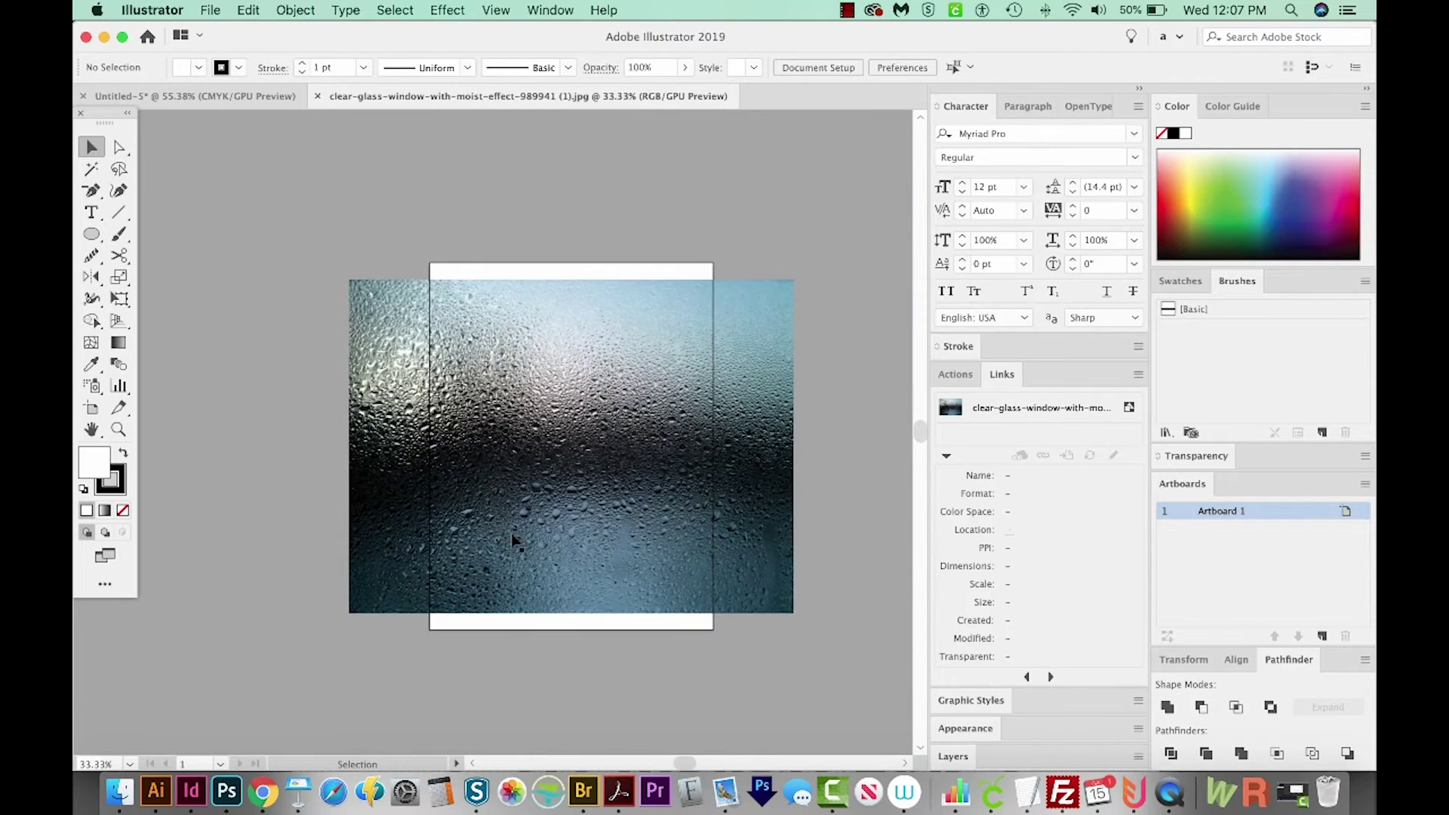
{"action": "left_click", "coordinate": [575, 350]}
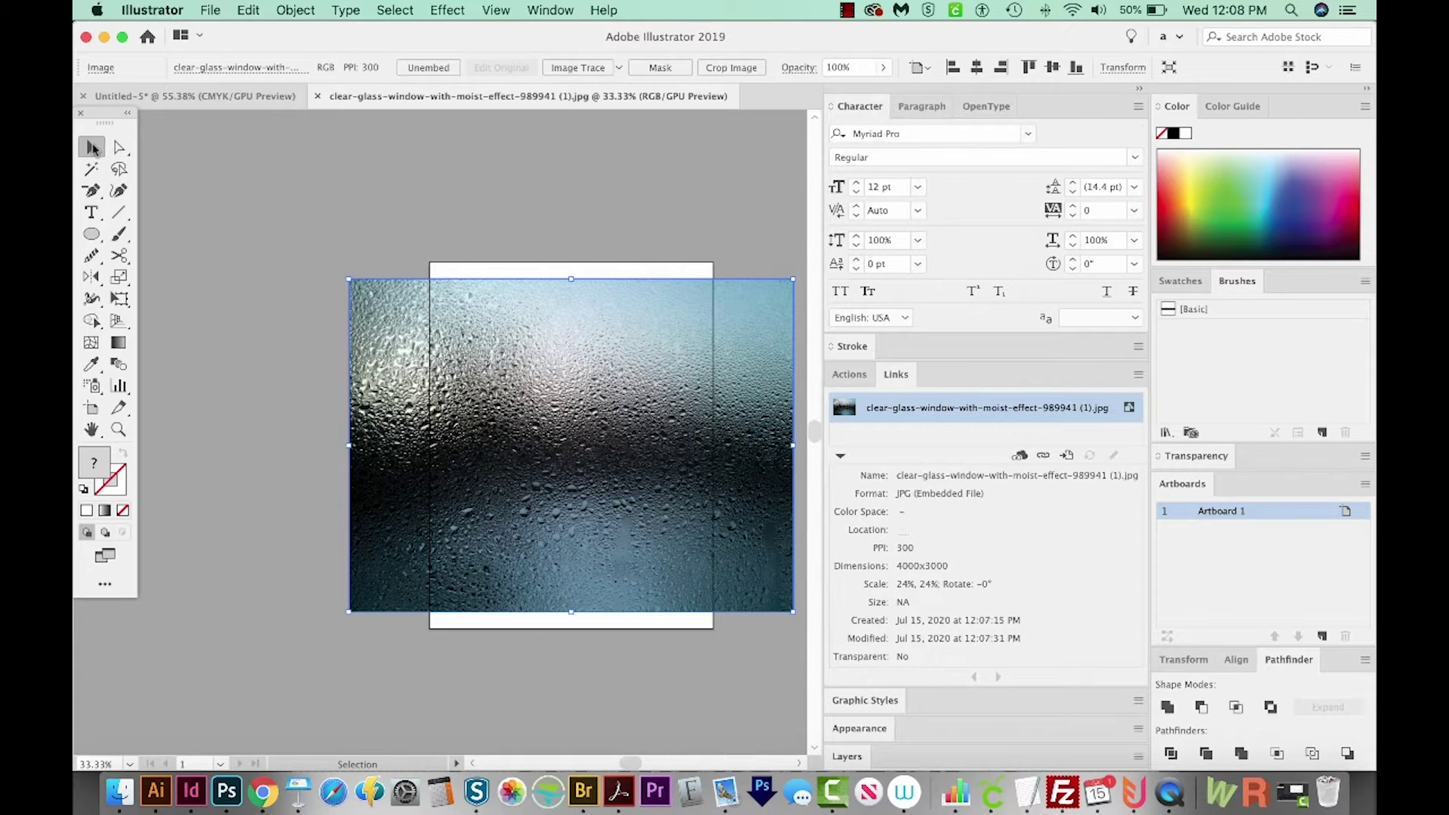
{"action": "scroll", "coordinate": [544, 377], "scroll_direction": "right", "scroll_amount": 3}
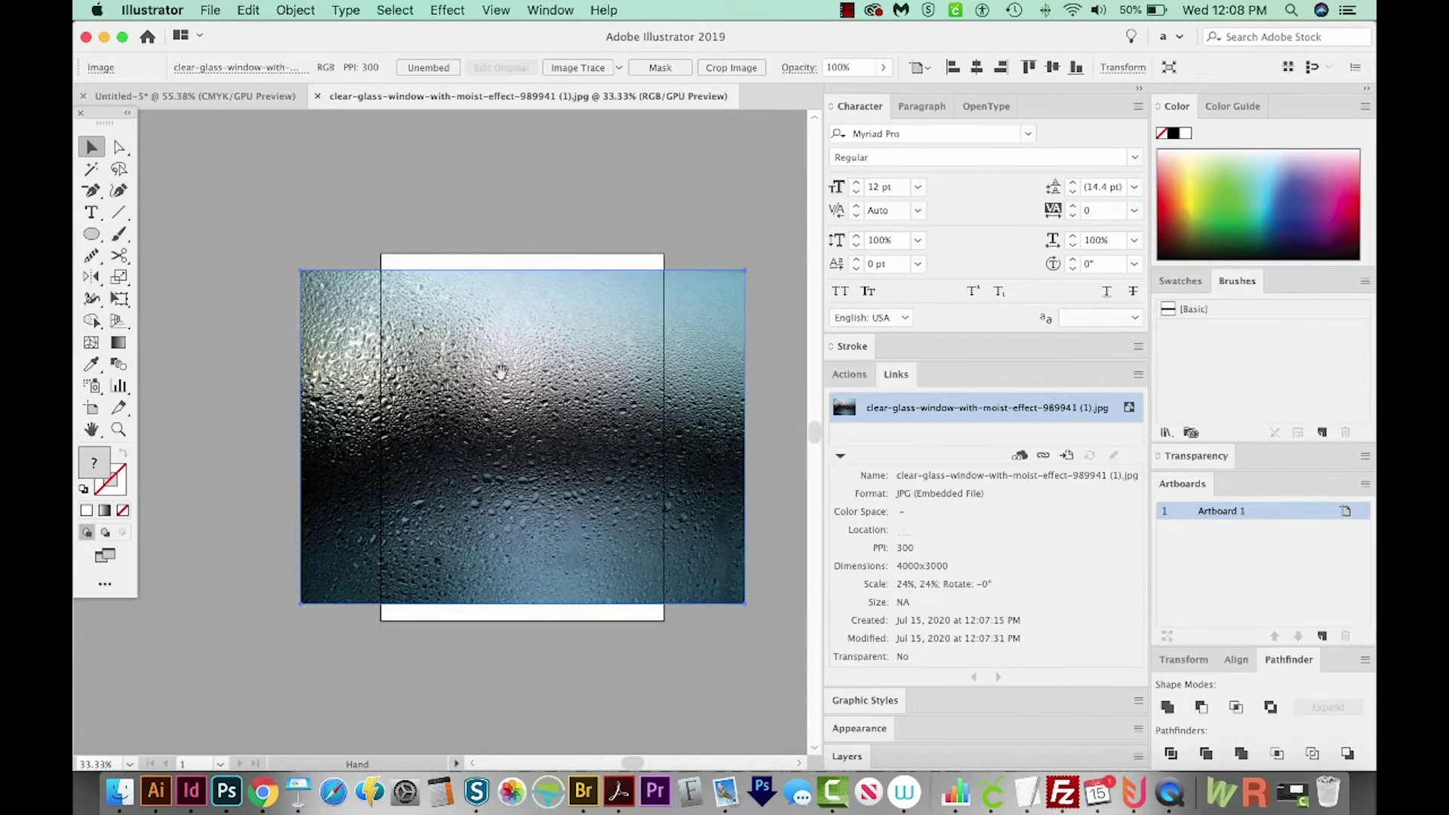
{"action": "left_click", "coordinate": [575, 69]}
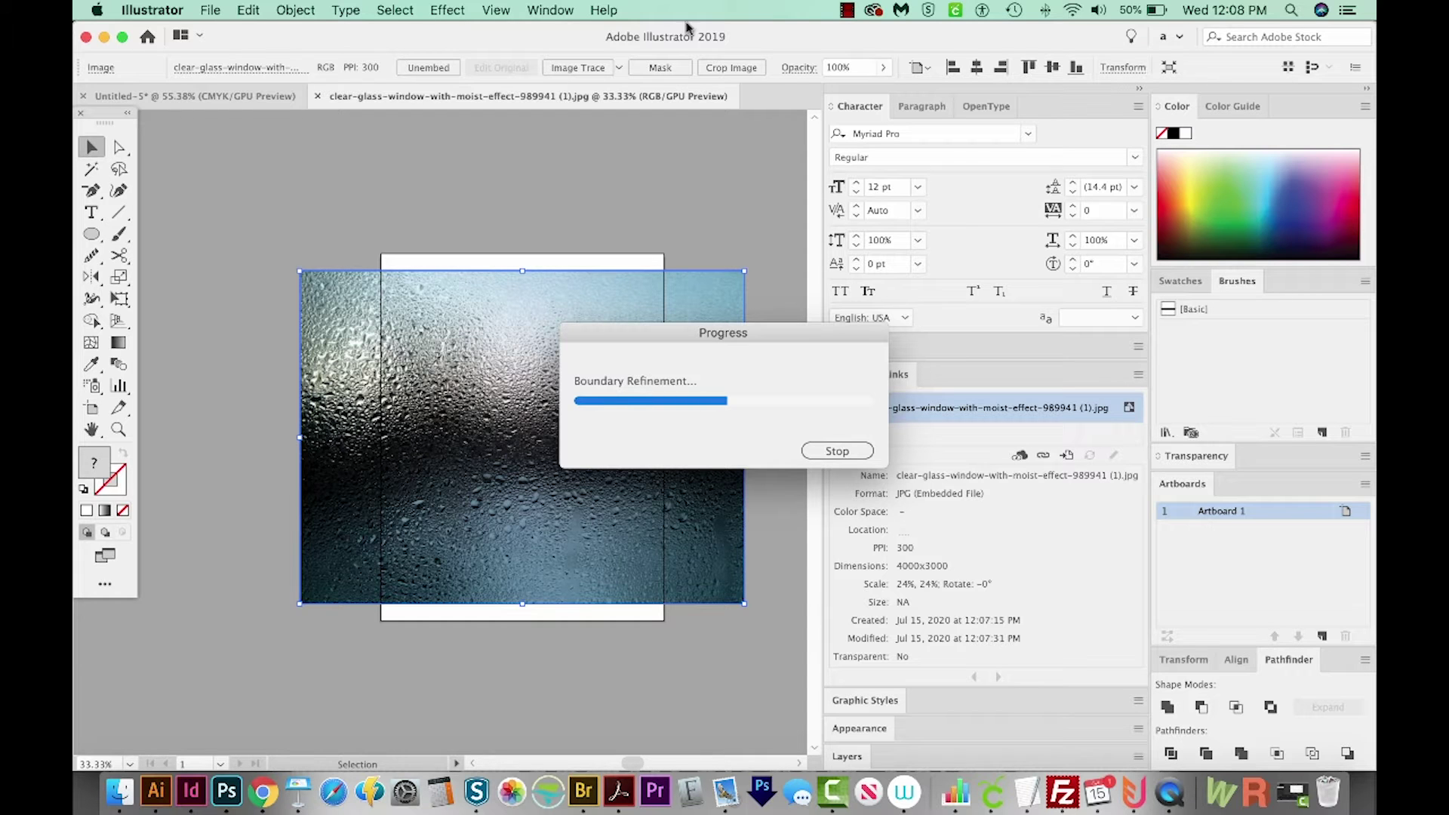
{"action": "left_click", "coordinate": [551, 11]}
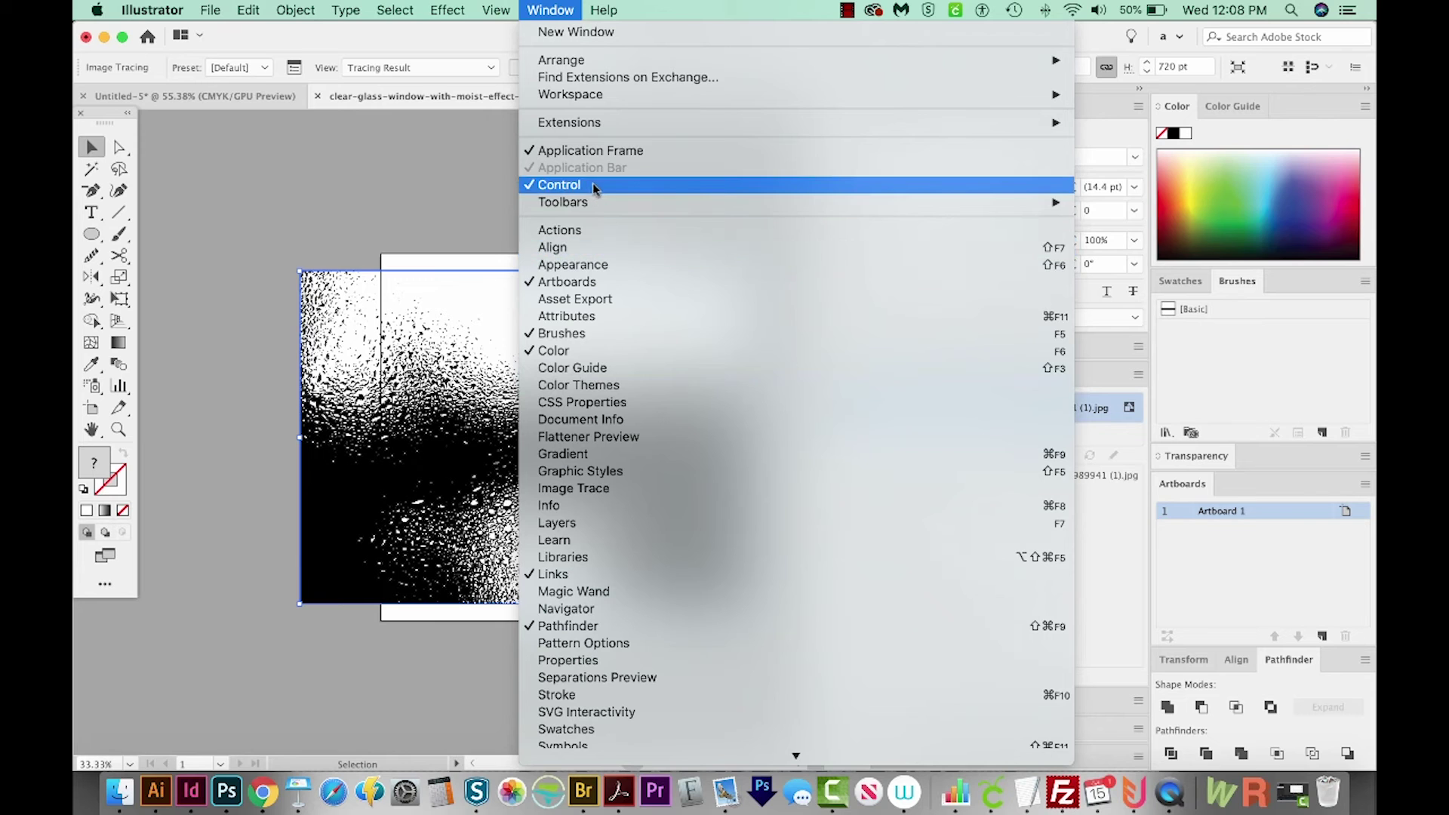
{"action": "left_click", "coordinate": [470, 251]}
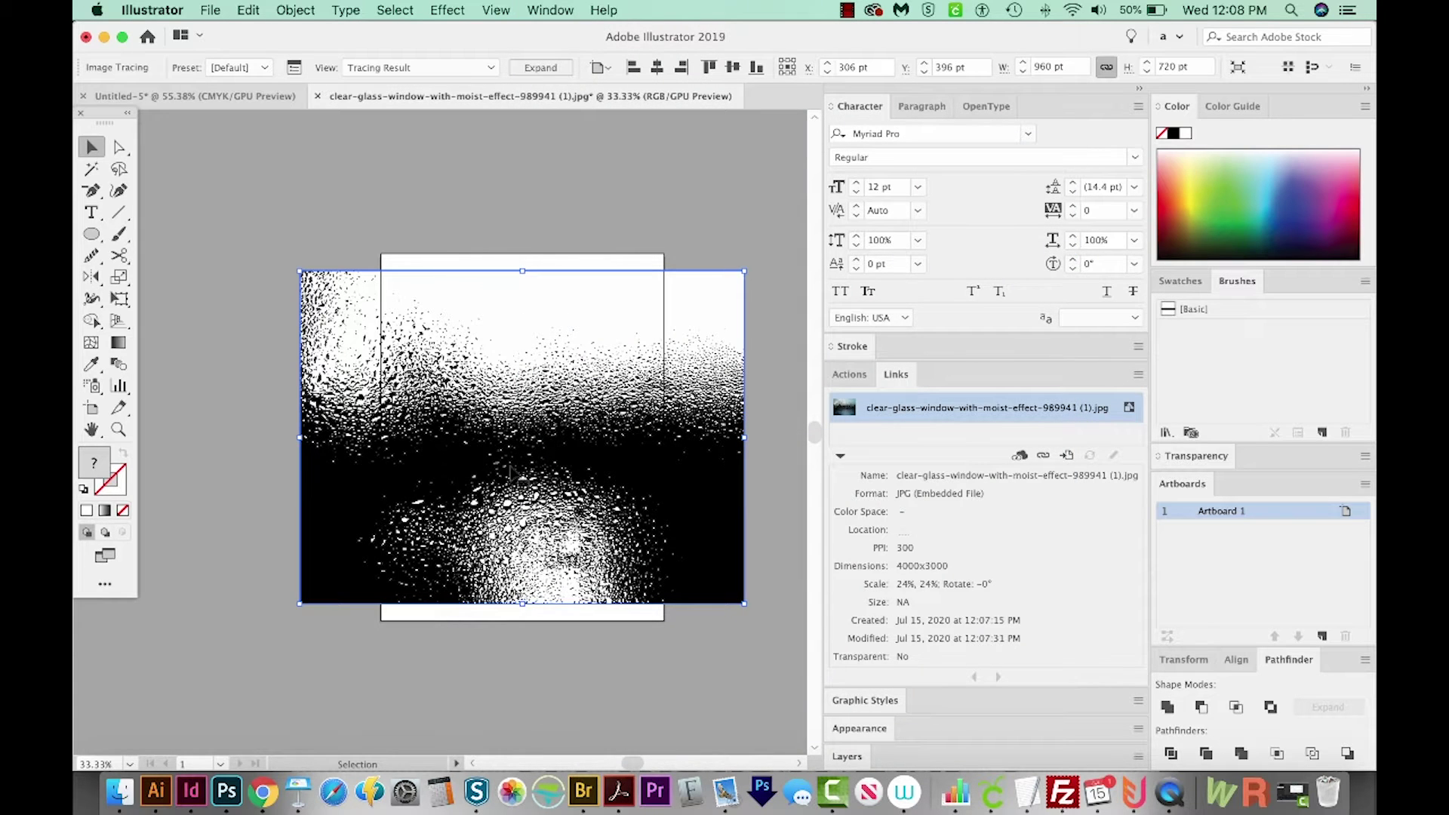
- Inspect the traced water drops up close and open the Image Trace settings, placing them next to the tracing
{"action": "left_click", "coordinate": [119, 432]}
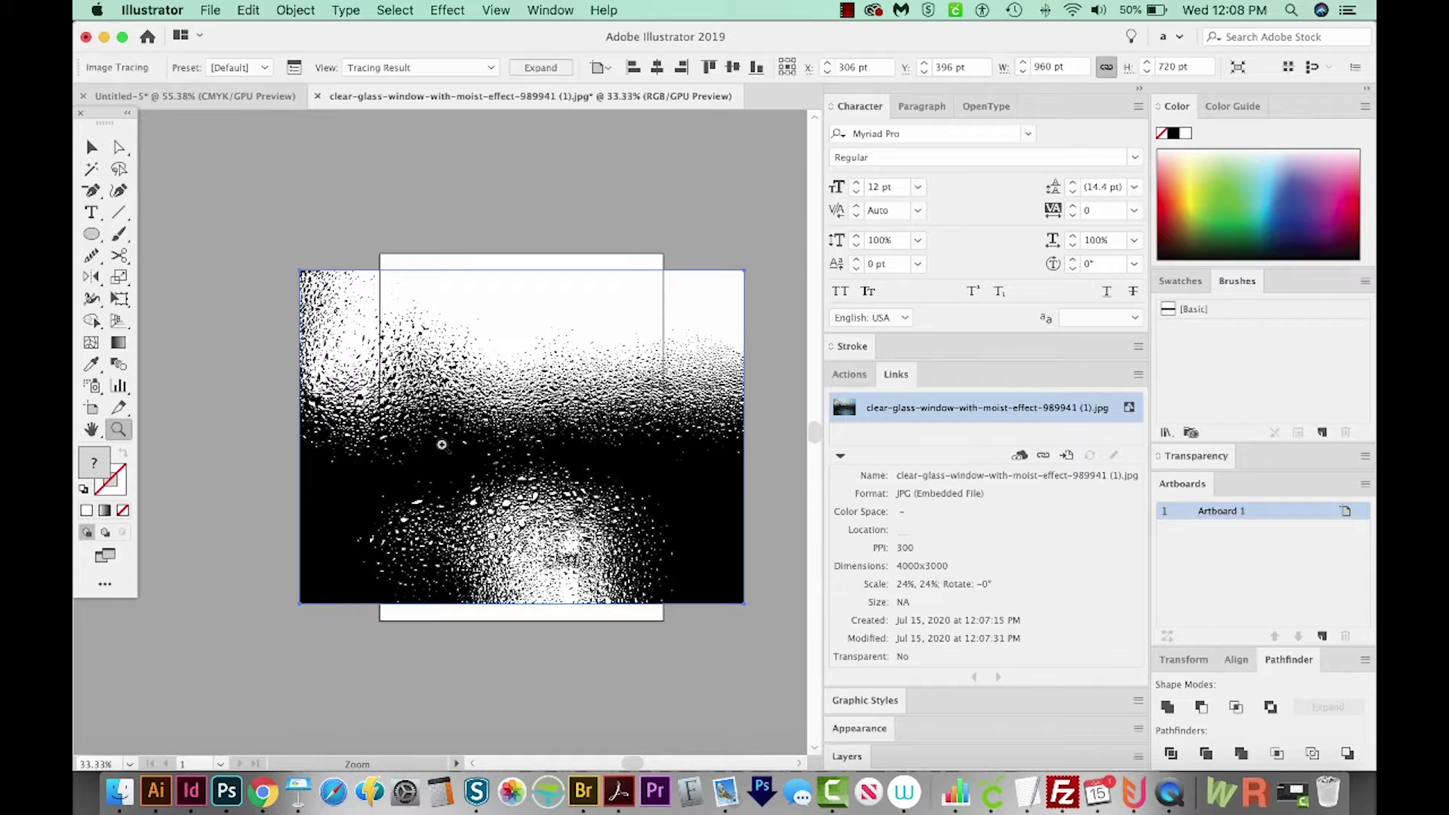
{"action": "left_click", "coordinate": [651, 282]}
{"action": "left_click_drag", "start_coordinate": [479, 613], "coordinate": [540, 531]}
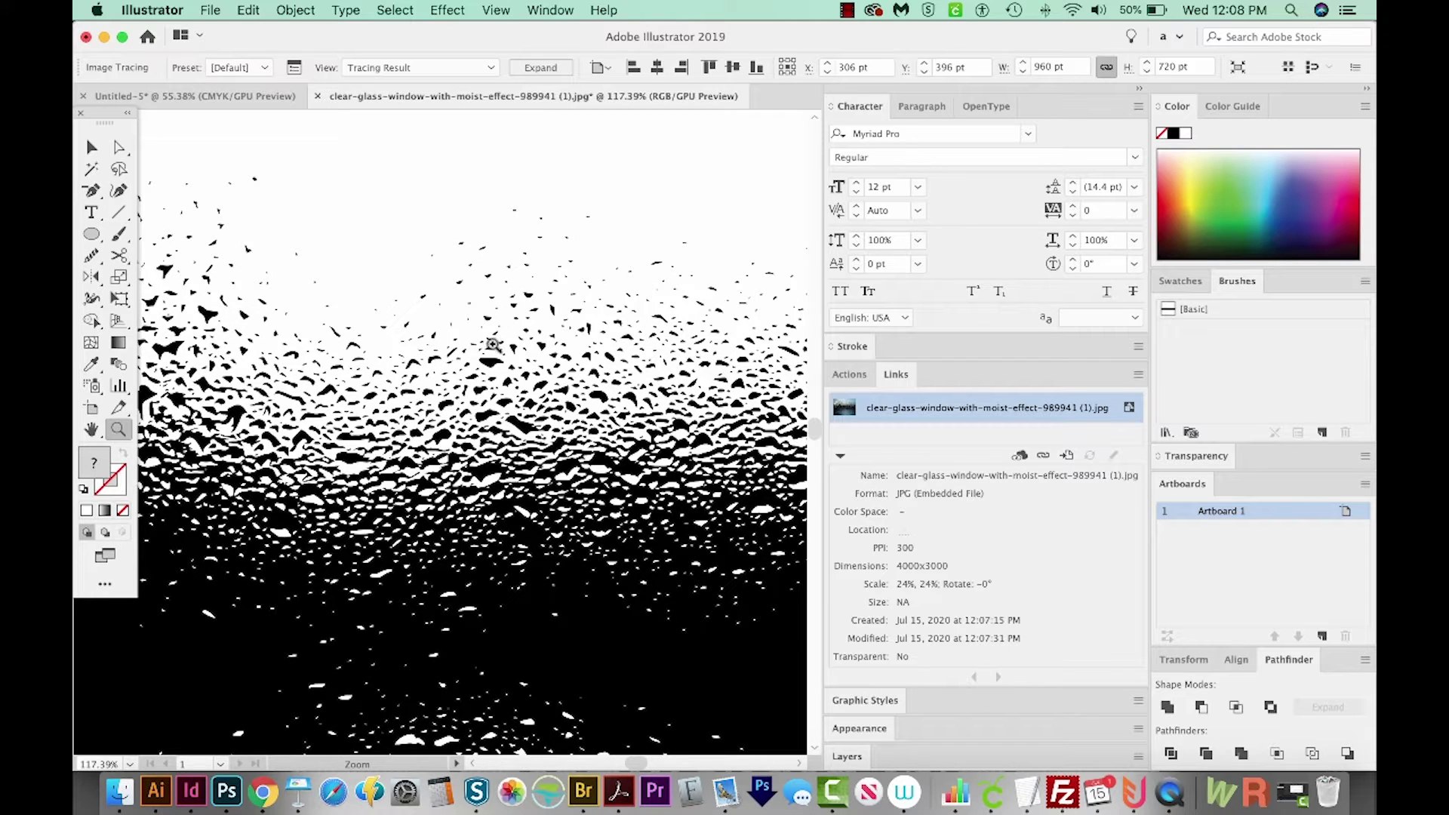
{"action": "left_click", "coordinate": [294, 68]}
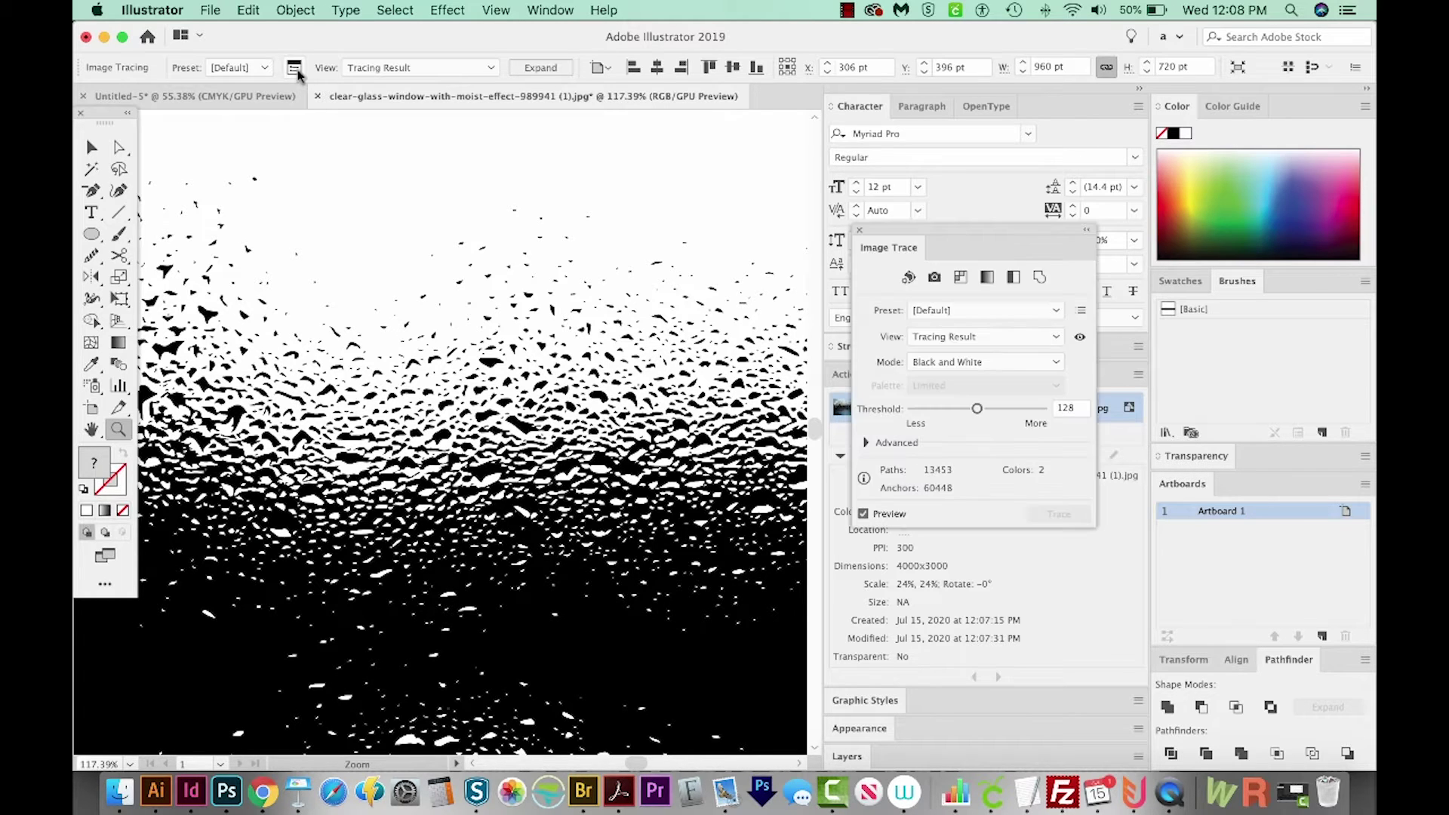
{"action": "left_click_drag", "start_coordinate": [992, 229], "coordinate": [875, 156]}
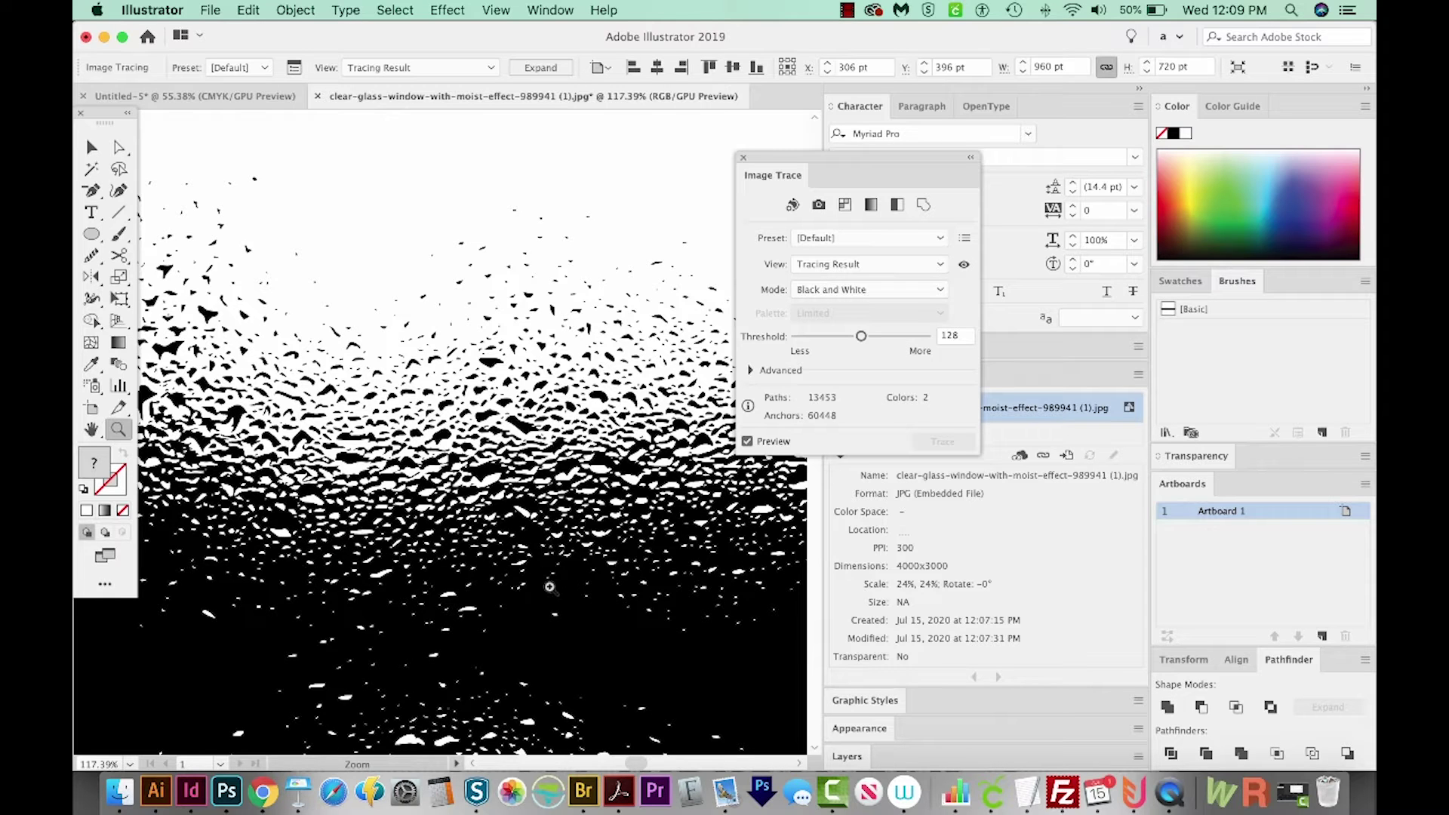
- Set the Image Trace threshold to 87 for the water-drop tracing and close the trace settings
{"action": "left_click", "coordinate": [953, 335]}
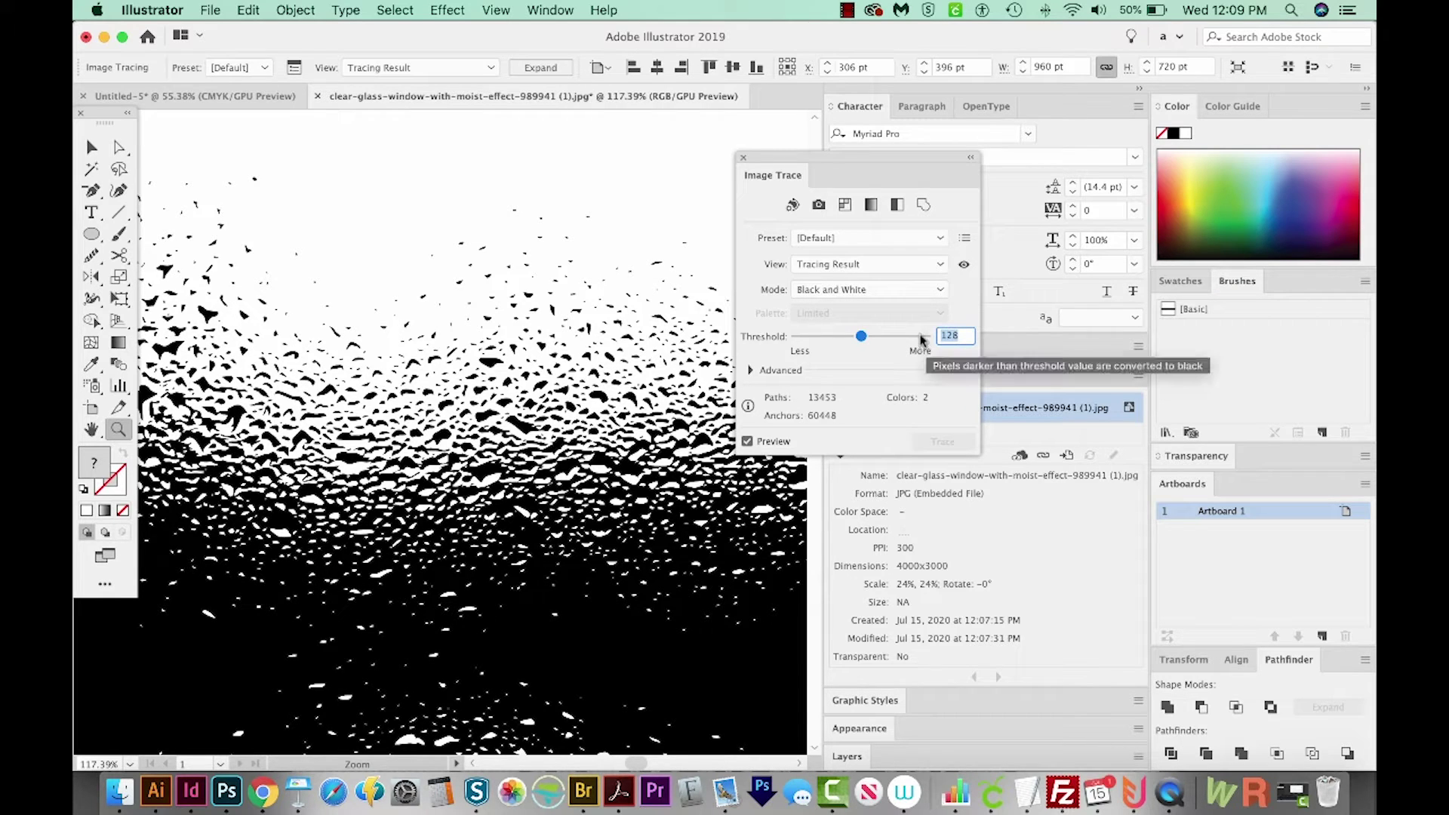
{"action": "type", "text": "87"}
{"action": "key", "text": "Return"}
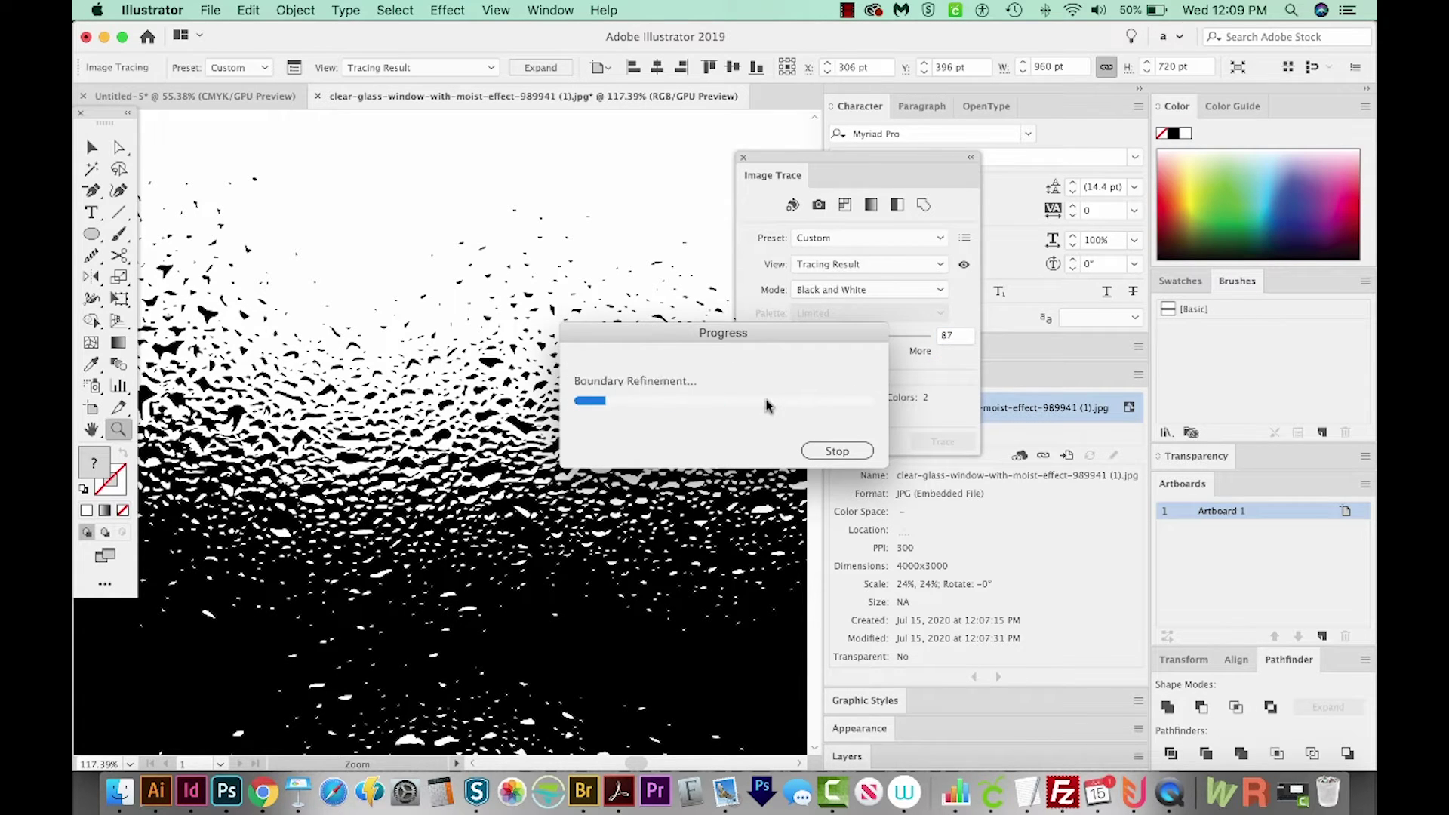
{"action": "mouse_move", "coordinate": [777, 161]}
{"action": "left_mouse_down"}
{"action": "mouse_move", "coordinate": [839, 155]}
{"action": "mouse_move", "coordinate": [861, 181]}
{"action": "left_mouse_up"}
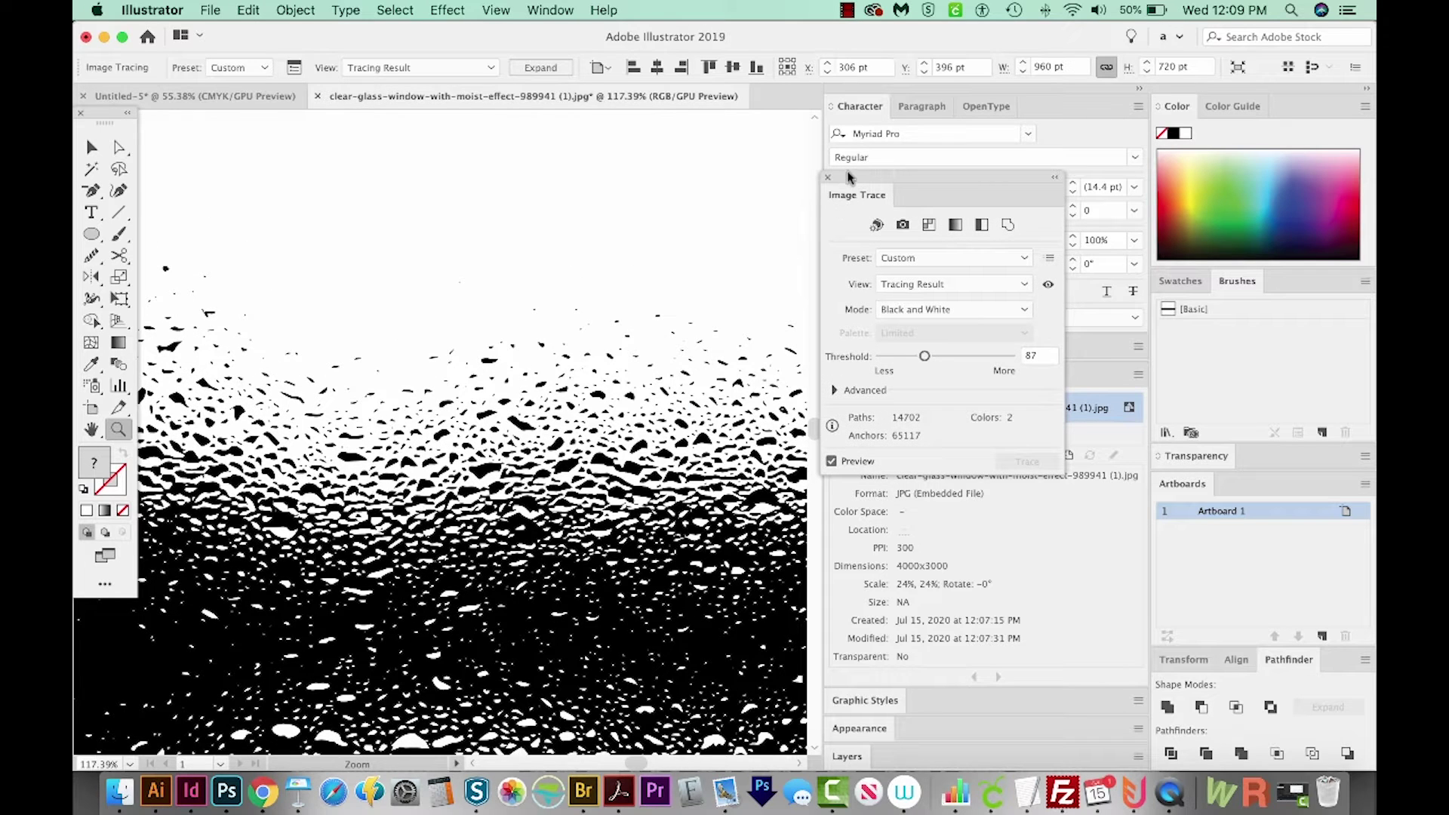
{"action": "left_click_drag", "start_coordinate": [847, 174], "coordinate": [824, 172]}
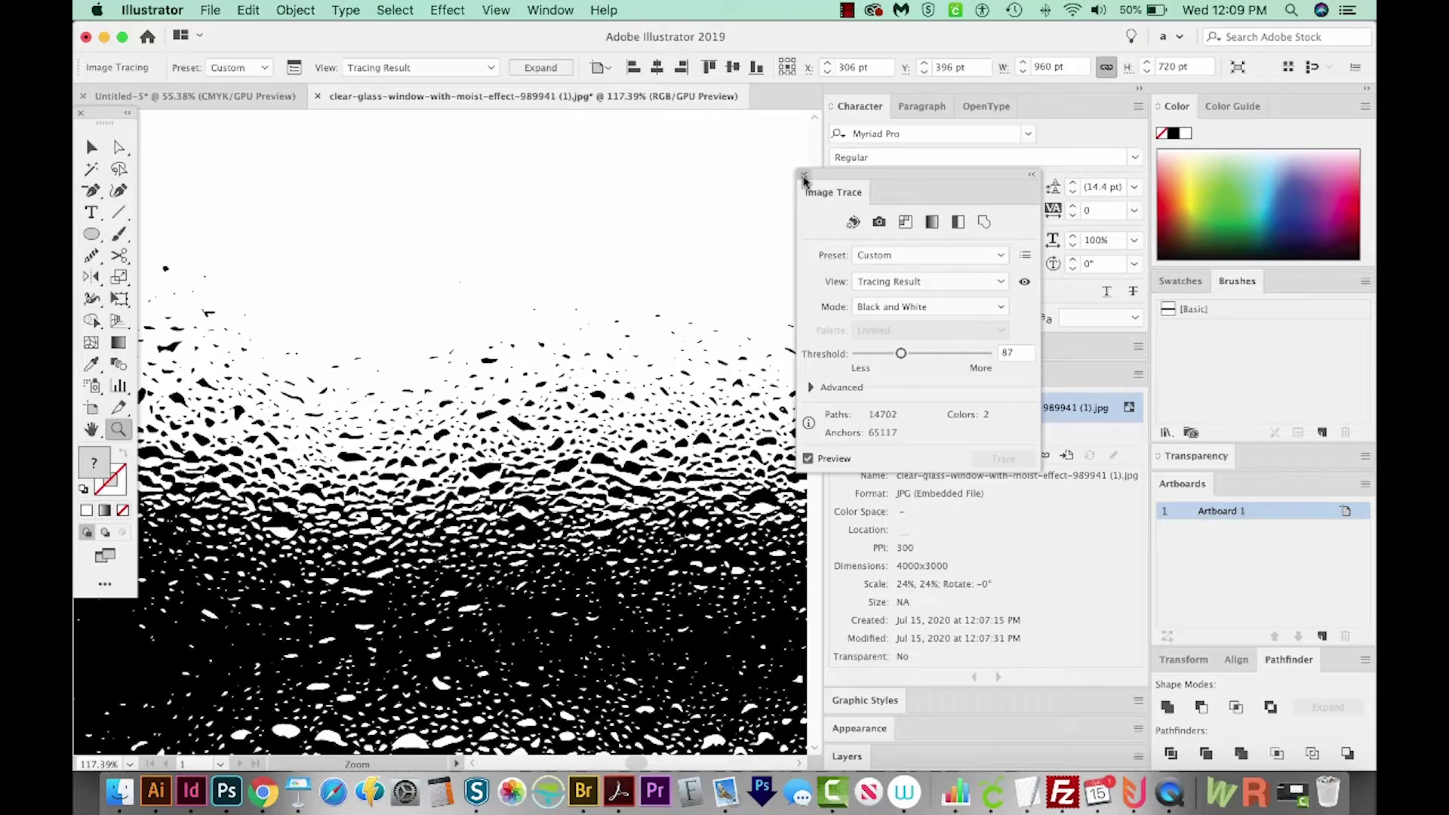
{"action": "left_click", "coordinate": [804, 176]}
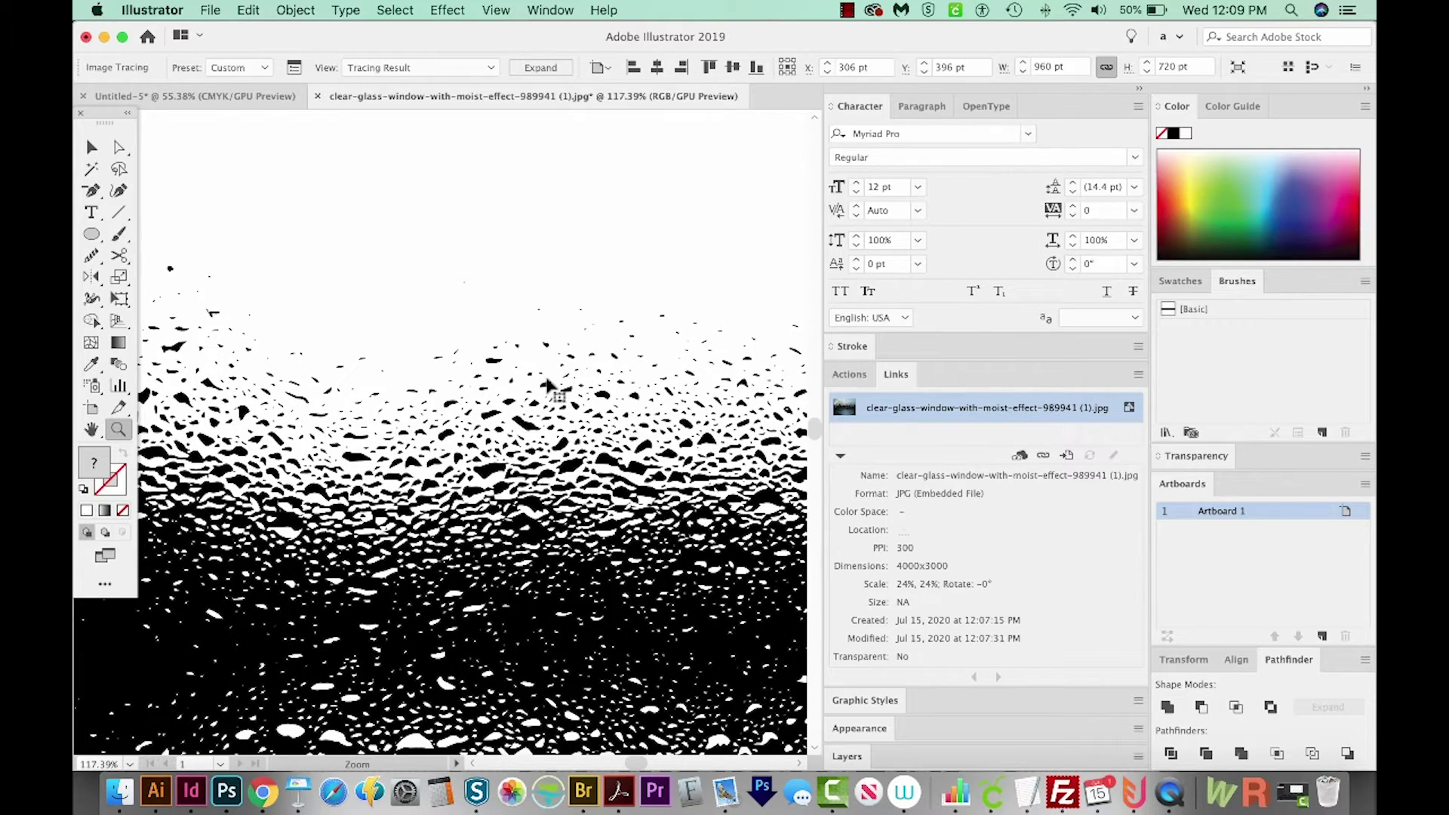
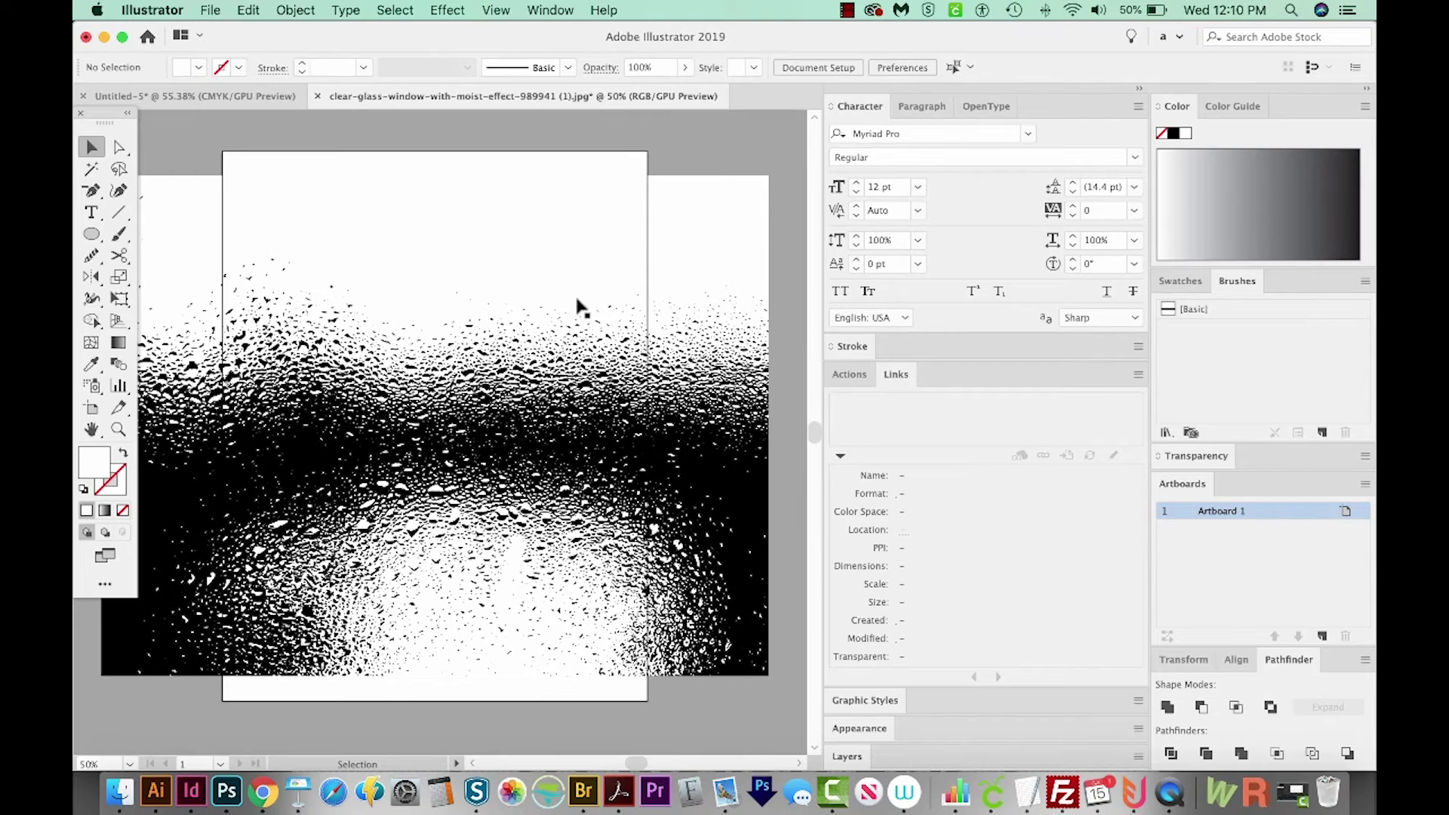
- Delete all white areas of the expanded tracing with the Magic Wand and select the remaining black group
{"action": "key", "text": "y"}
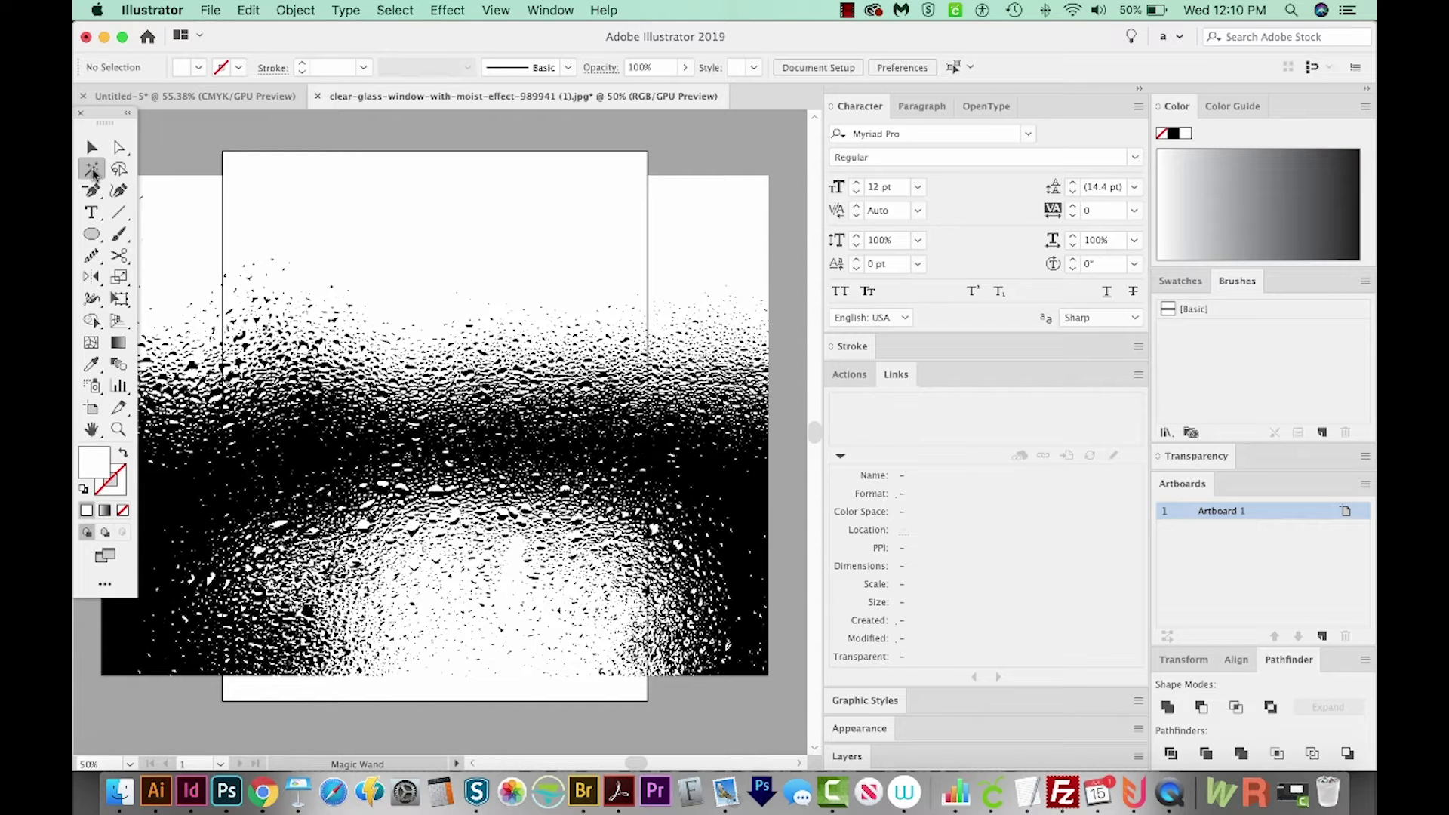
{"action": "left_click", "coordinate": [523, 225]}
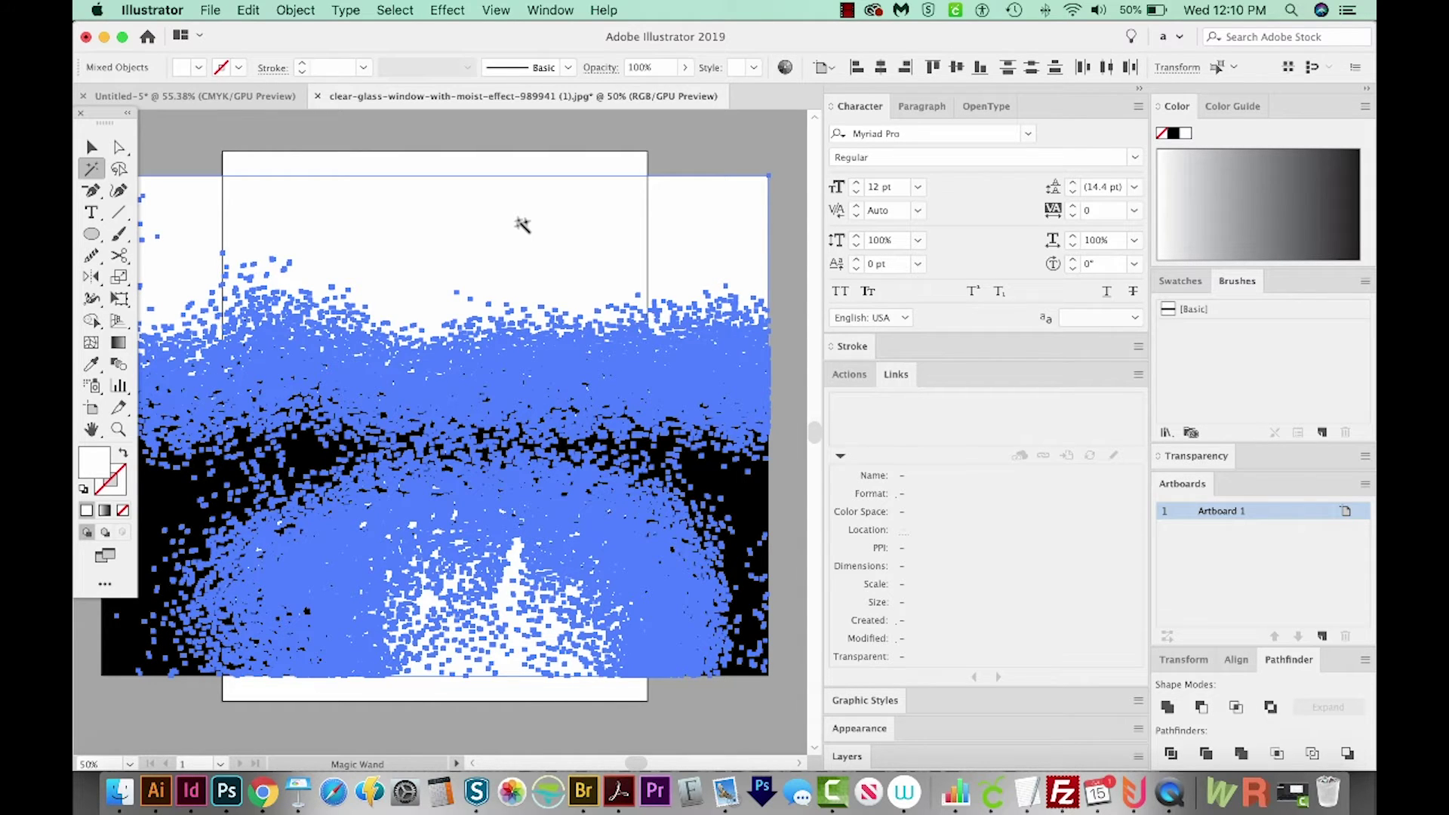
{"action": "key", "text": "Delete"}
{"action": "key", "text": "f"}
{"action": "key", "text": "v"}
{"action": "left_click", "coordinate": [539, 458]}
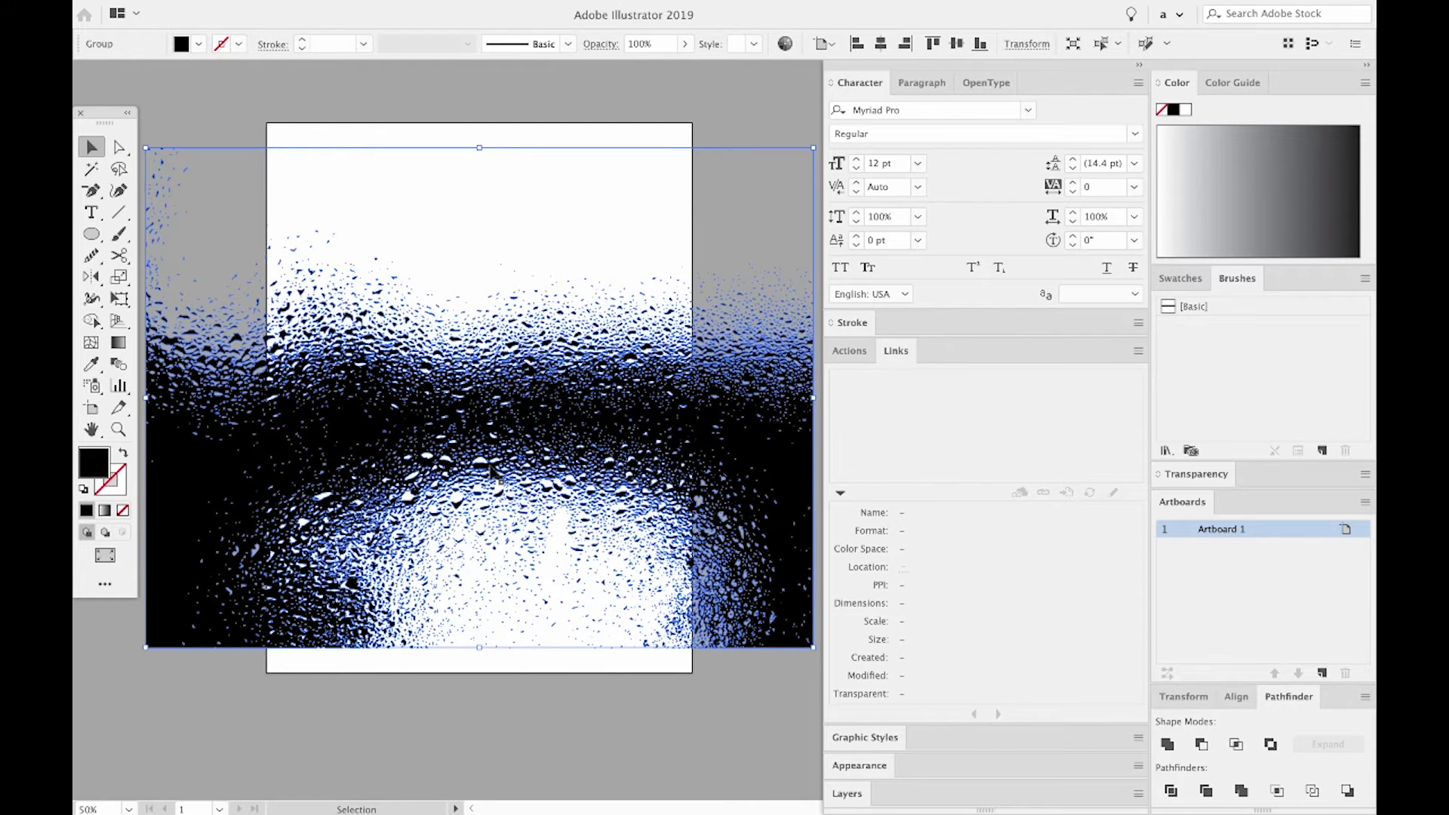
- Delete the large connected black shape running through the tracing, keeping the separate small drops
{"action": "key", "text": "a"}
{"action": "key", "text": "ctrl+shift+a"}
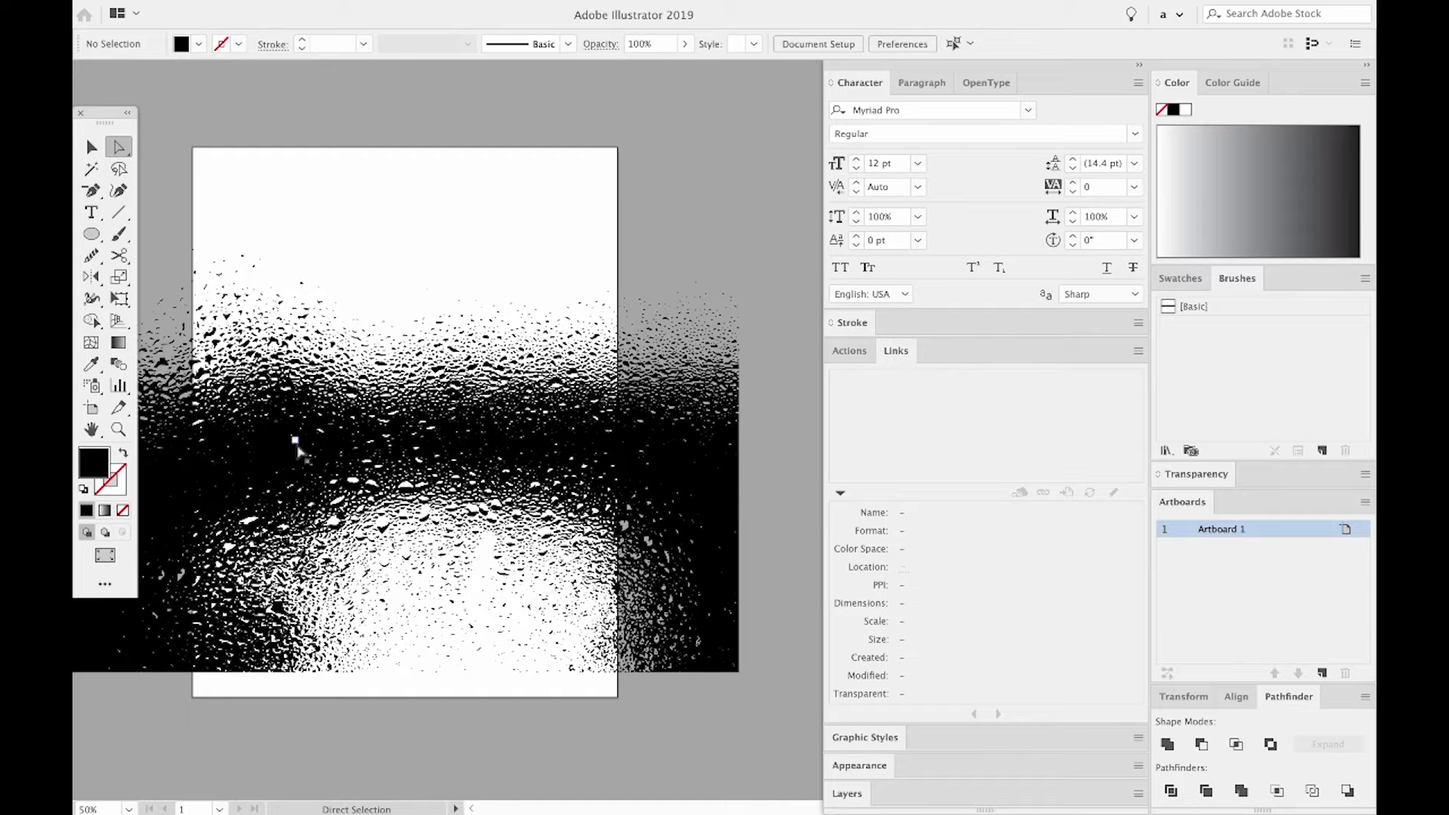
{"action": "scroll", "coordinate": [676, 456], "scroll_direction": "left", "scroll_amount": 1}
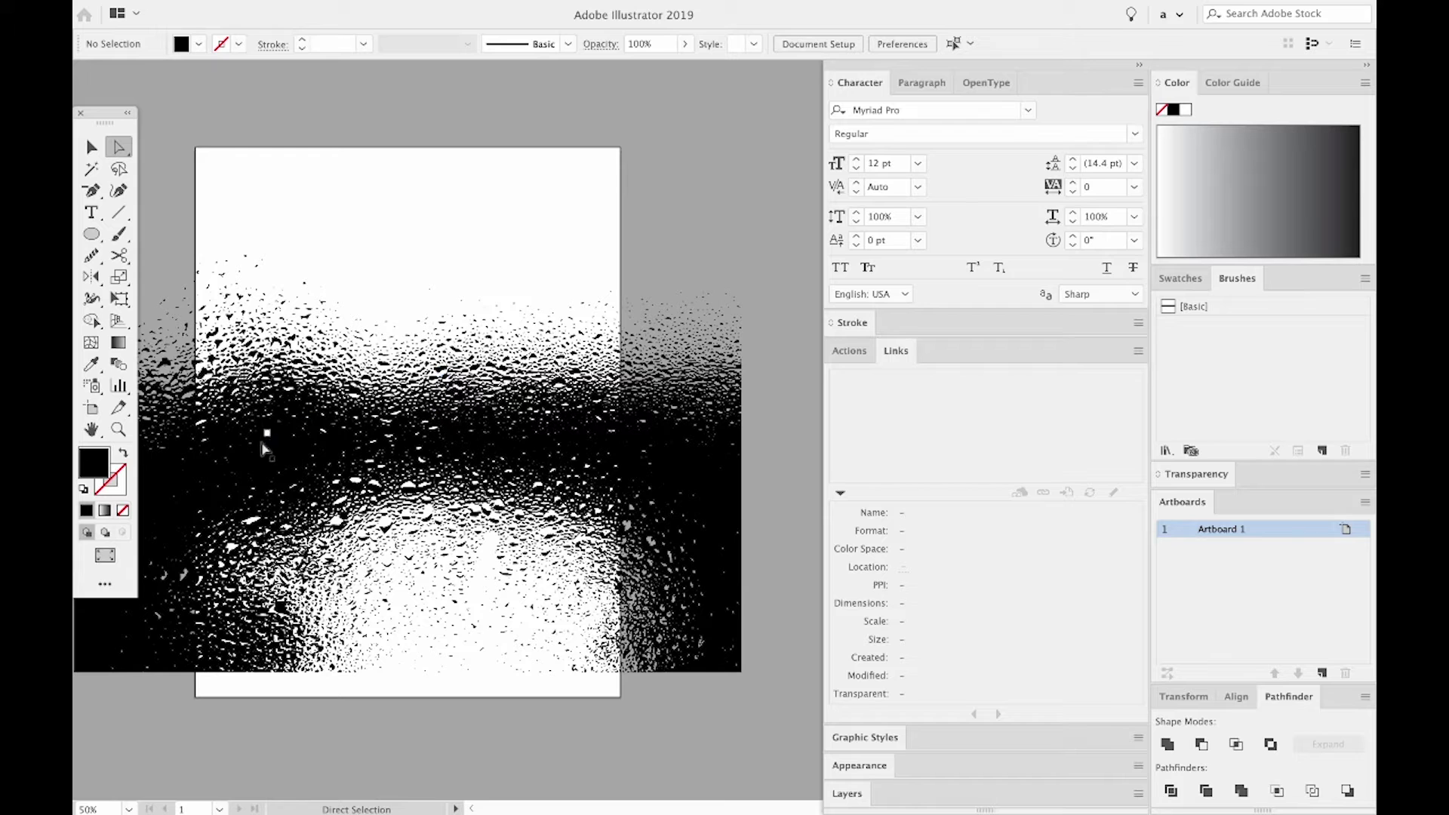
{"action": "scroll", "coordinate": [757, 474], "scroll_direction": "left", "scroll_amount": 1}
{"action": "scroll", "coordinate": [756, 474], "scroll_direction": "right", "scroll_amount": 1}
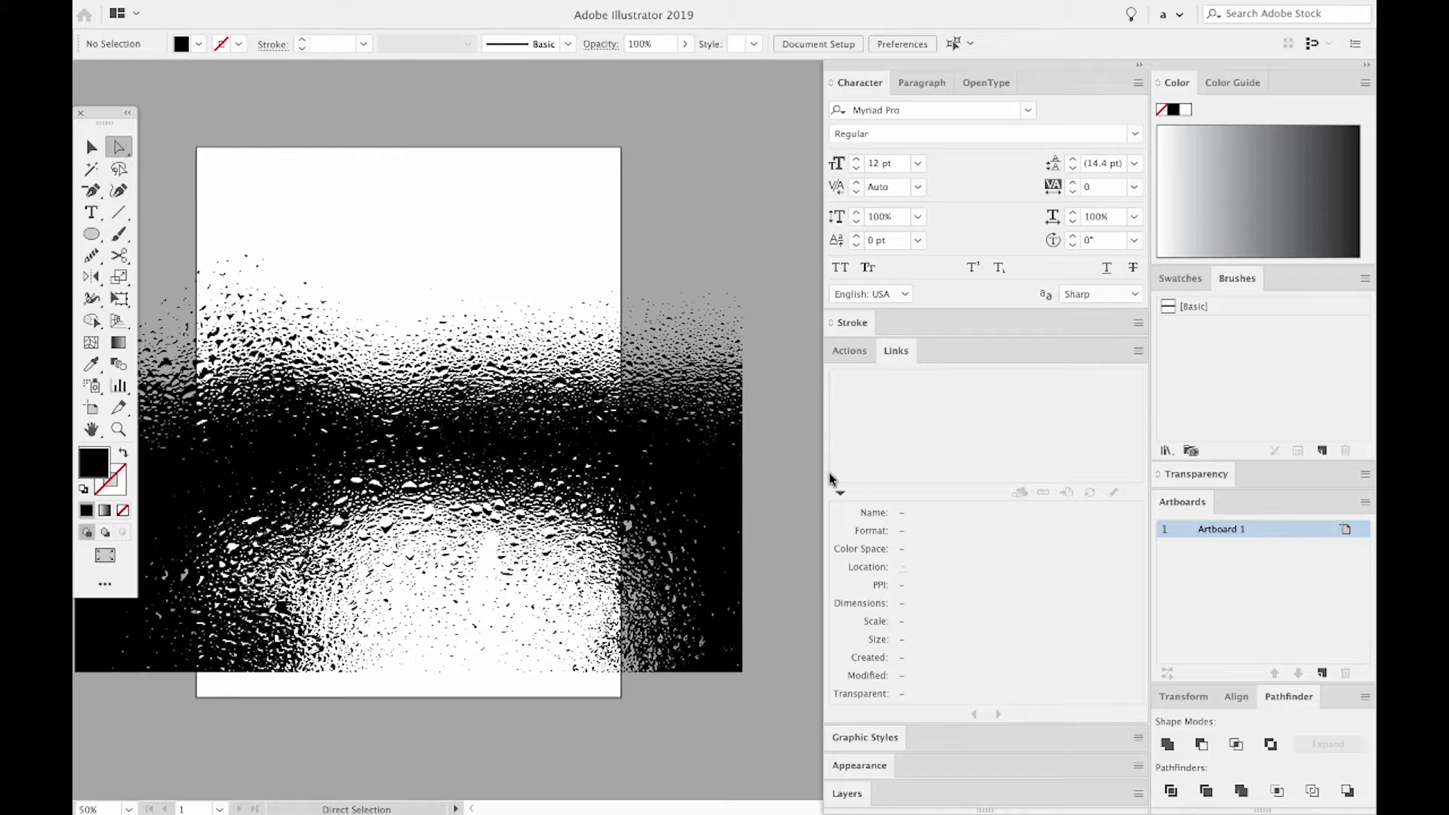
{"action": "left_click", "coordinate": [734, 496]}
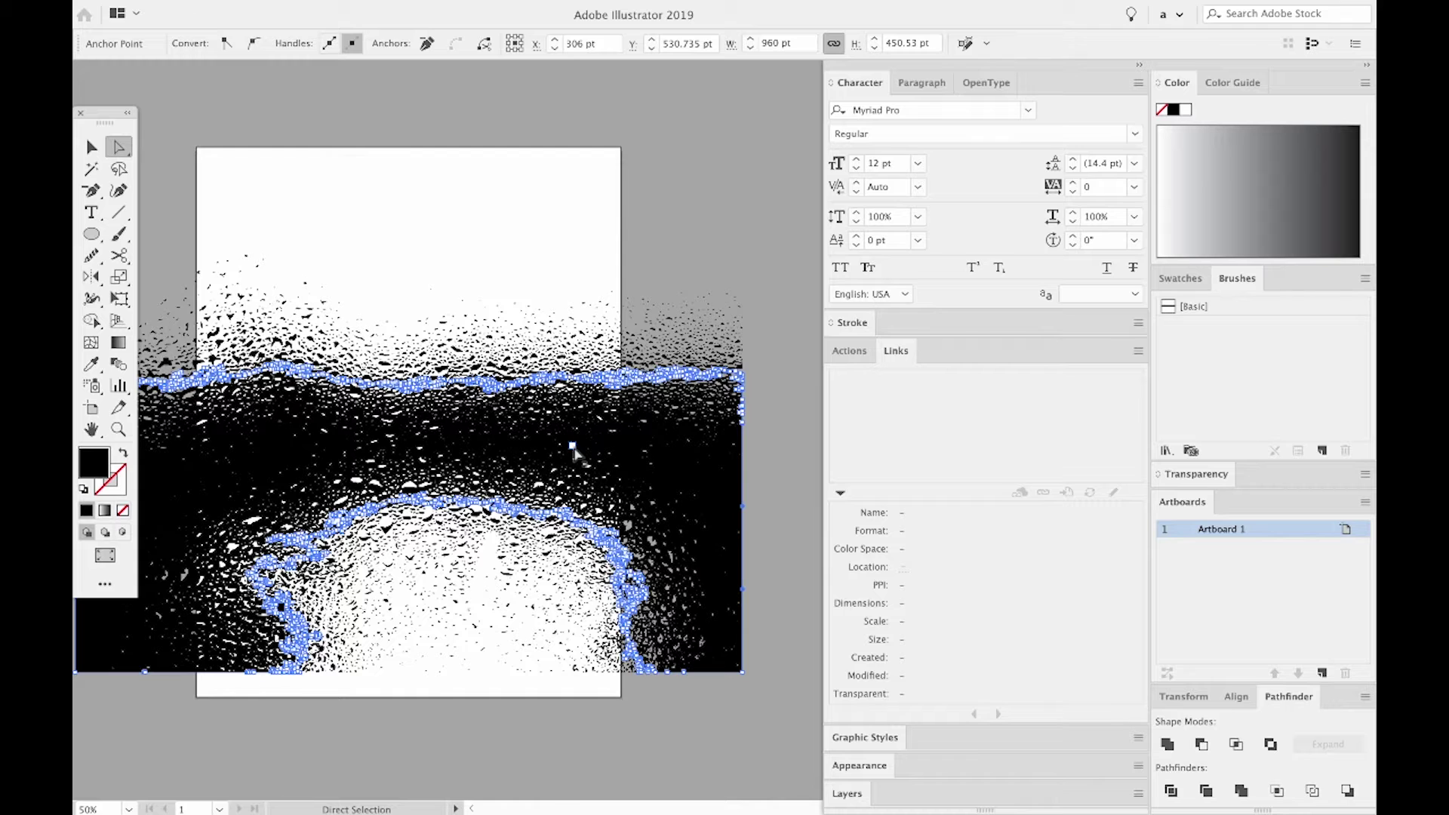
{"action": "left_click", "coordinate": [574, 451]}
{"action": "key", "text": "Delete"}
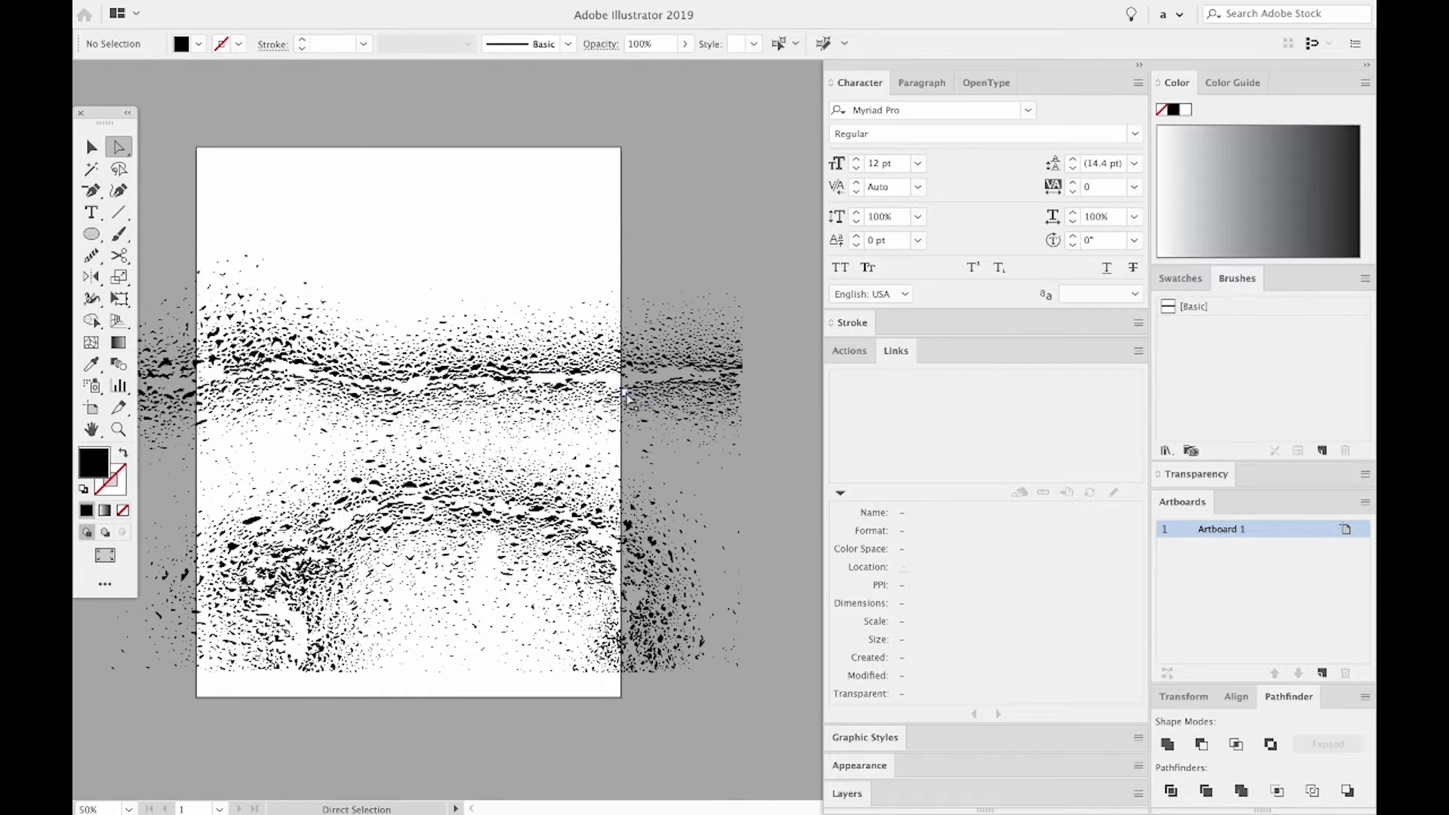
- Examine the remaining loose drops up close and across the edge of the artboard
{"action": "key", "text": "z"}
{"action": "left_click_drag", "start_coordinate": [420, 517], "coordinate": [568, 331]}
{"action": "left_click_drag", "start_coordinate": [718, 615], "coordinate": [514, 494]}
{"action": "scroll", "coordinate": [514, 494], "scroll_direction": "down", "scroll_amount": 5}
{"action": "scroll", "coordinate": [514, 494], "scroll_direction": "left", "scroll_amount": 5}
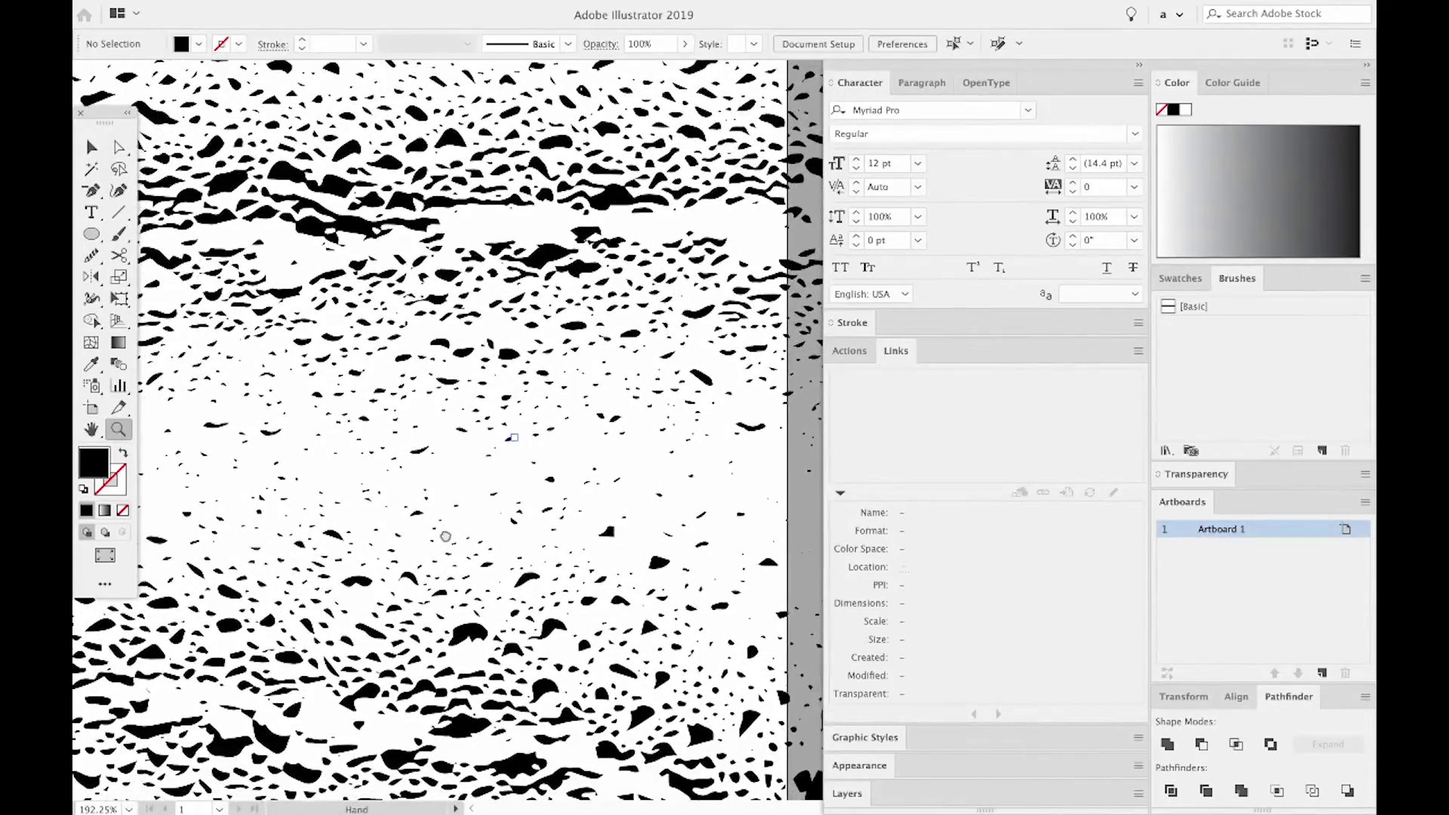
{"action": "left_click", "coordinate": [588, 517], "text": "alt"}
{"action": "left_click", "coordinate": [588, 517], "text": "alt"}
{"action": "left_click", "coordinate": [589, 515], "text": "alt"}
{"action": "left_click_drag", "start_coordinate": [720, 479], "coordinate": [491, 514]}
- Select the upper band of drops extending past the artboard's right edge with the Group Selection tool and copy it
{"action": "key", "text": "a"}
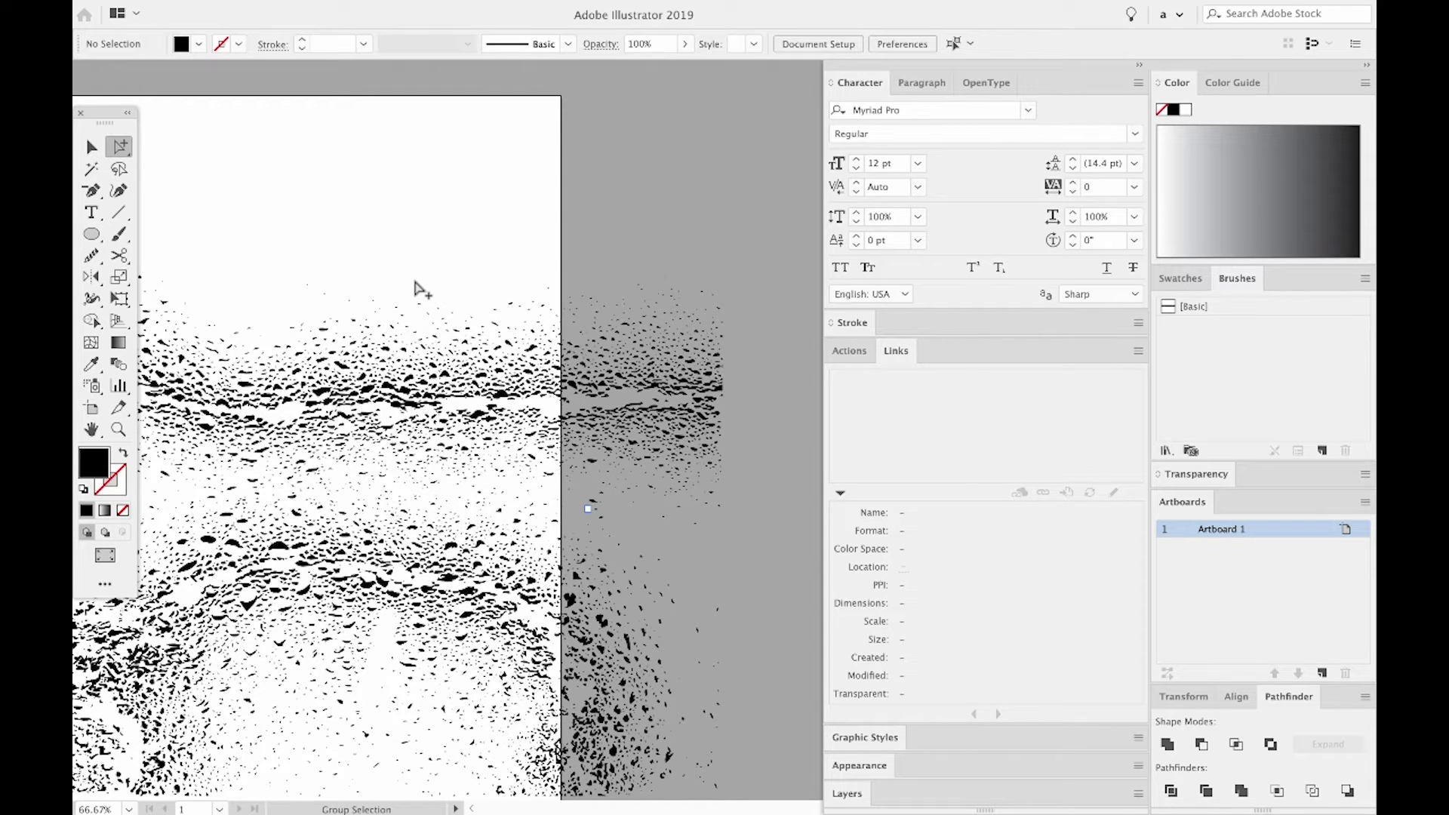
{"action": "left_click_drag", "start_coordinate": [124, 151], "coordinate": [210, 169]}
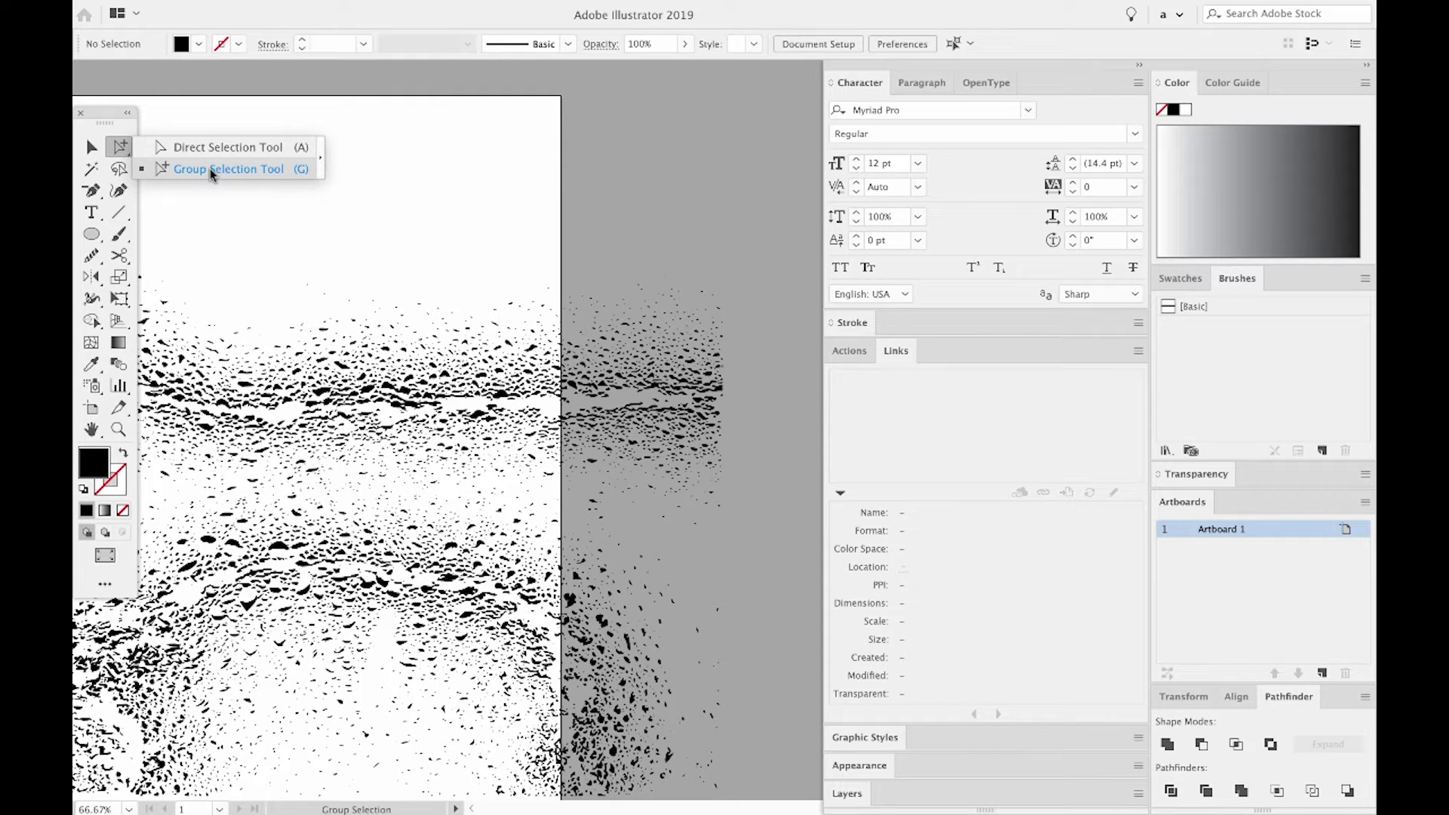
{"action": "left_click_drag", "start_coordinate": [210, 169], "coordinate": [210, 169]}
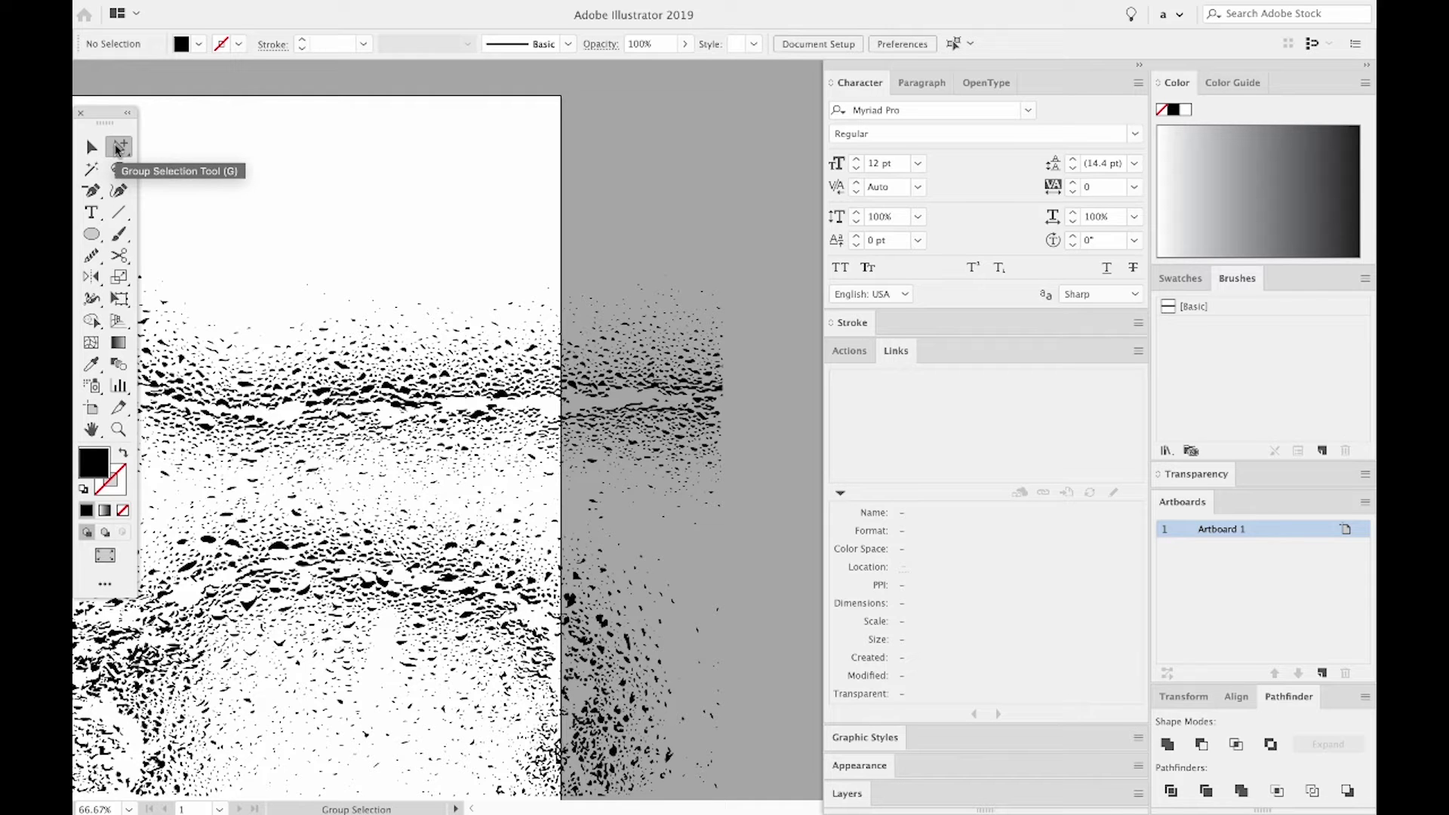
{"action": "left_click_drag", "start_coordinate": [267, 209], "coordinate": [715, 389]}
{"action": "left_click", "coordinate": [265, 233]}
{"action": "left_click_drag", "start_coordinate": [251, 212], "coordinate": [736, 386]}
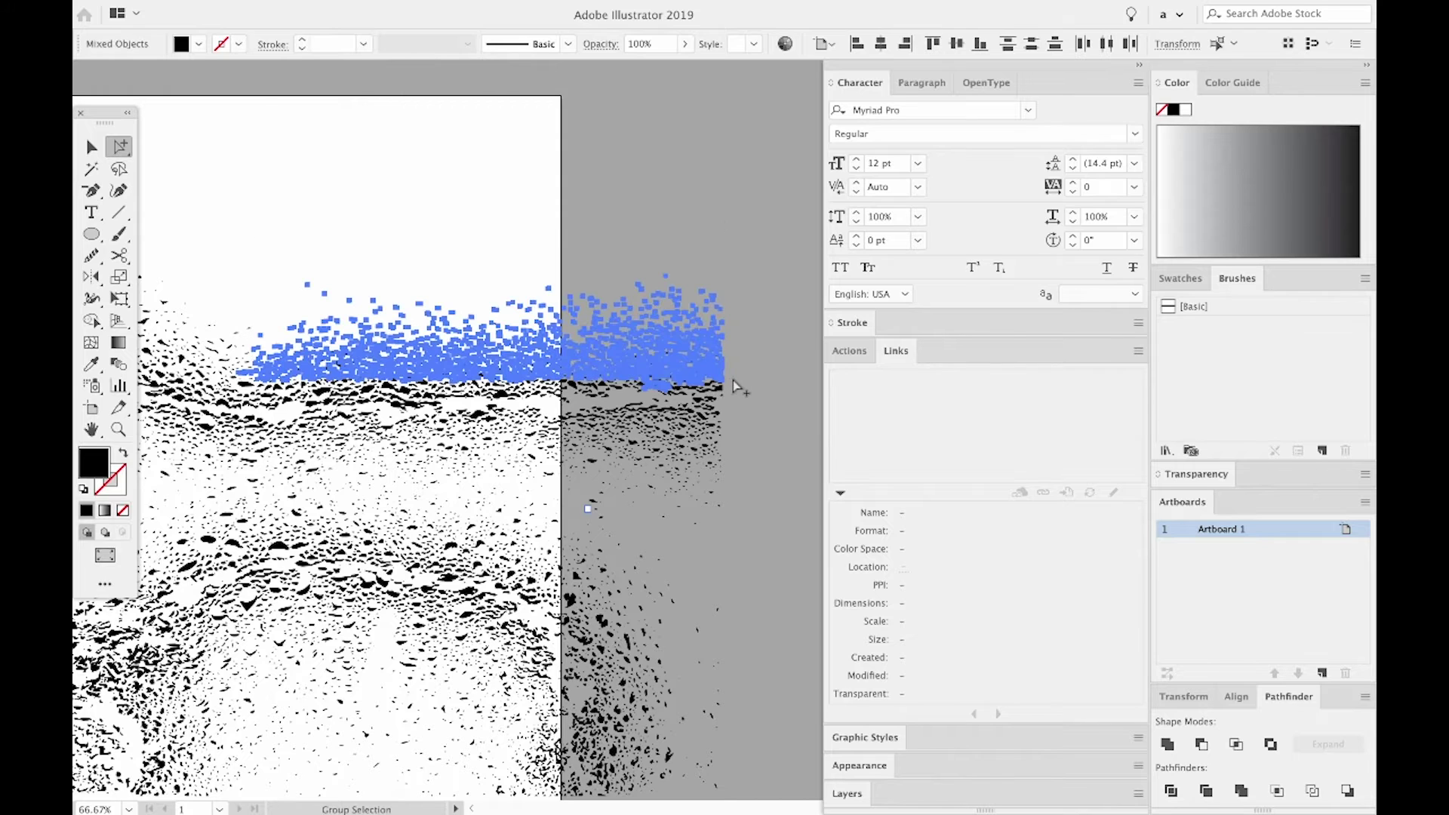
{"action": "left_click", "coordinate": [545, 368]}
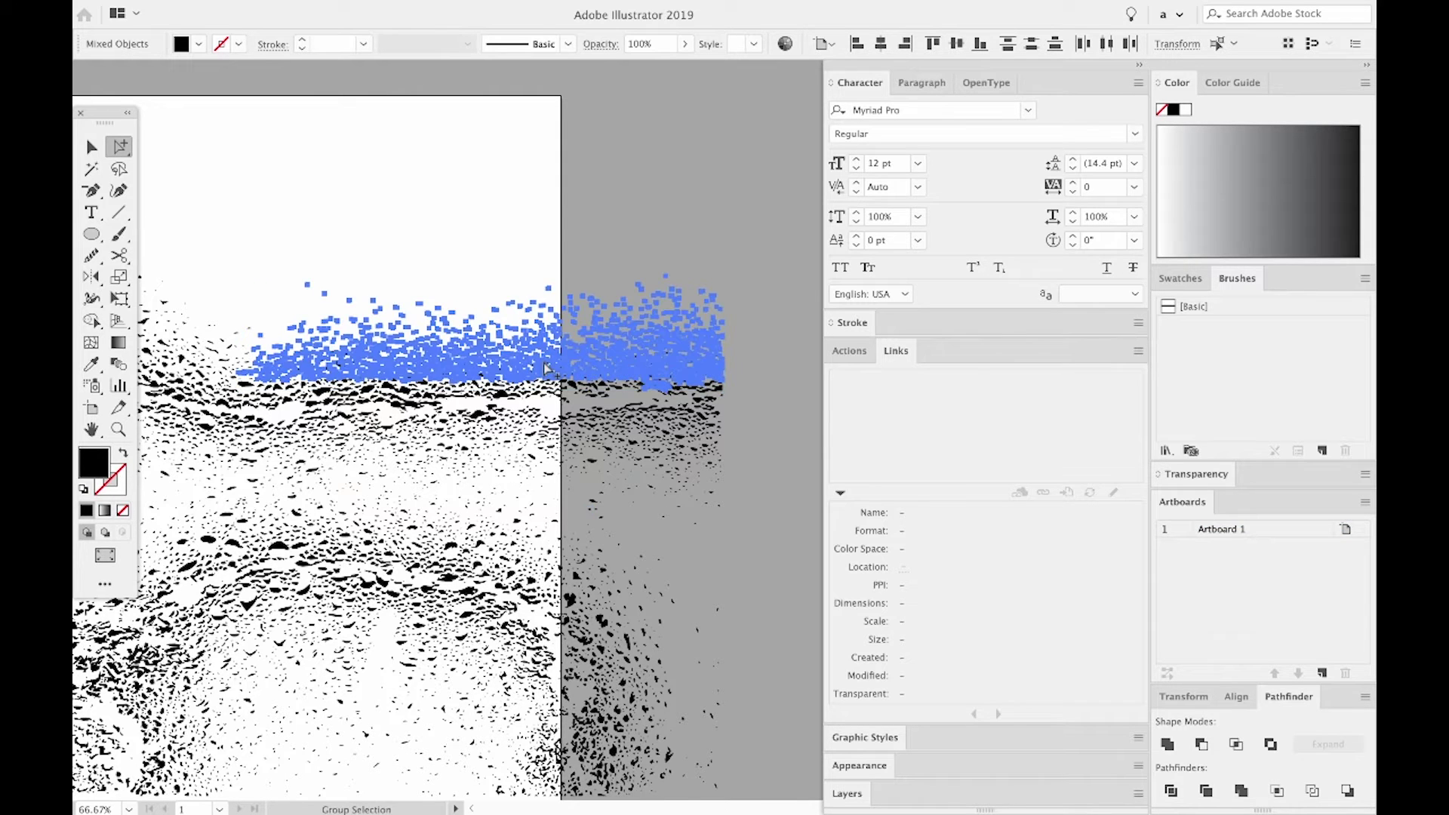
{"action": "left_click", "coordinate": [545, 368]}
- Paste the copied drops into the Untitled-5 document, place them just below the word DISTRESS and group them
{"action": "key", "text": "f"}
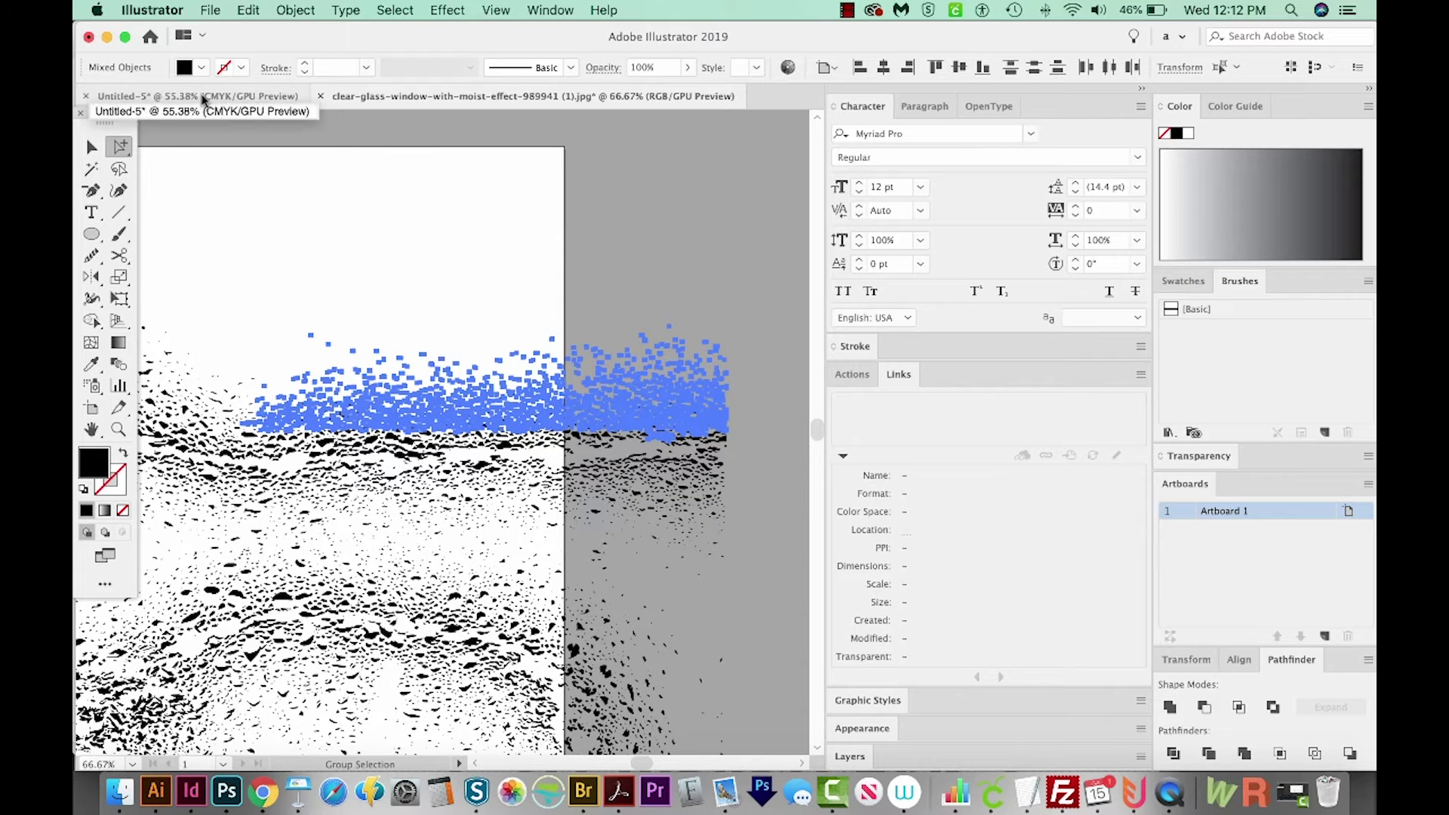
{"action": "left_click", "coordinate": [202, 99]}
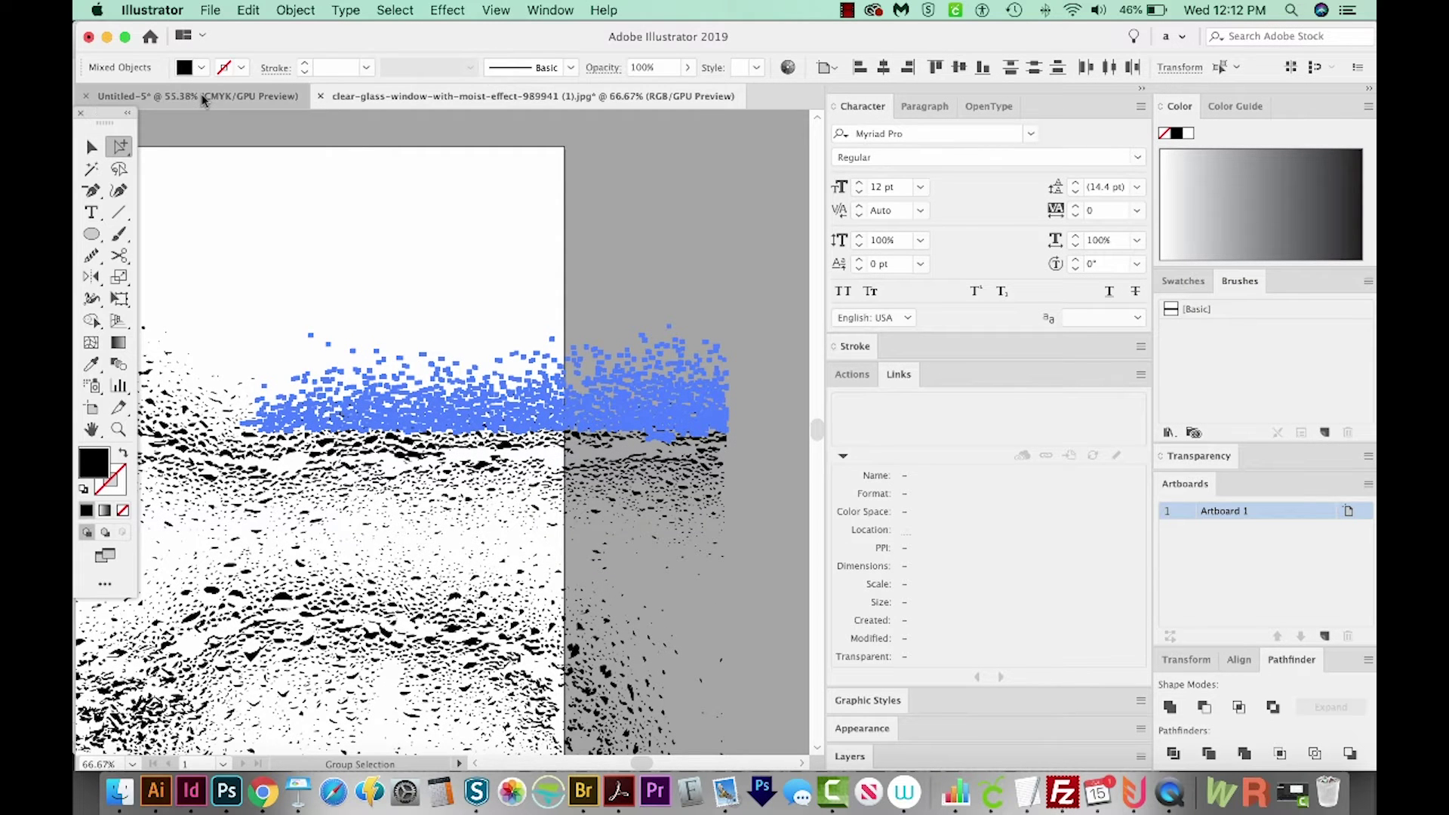
{"action": "key", "text": "ctrl+v"}
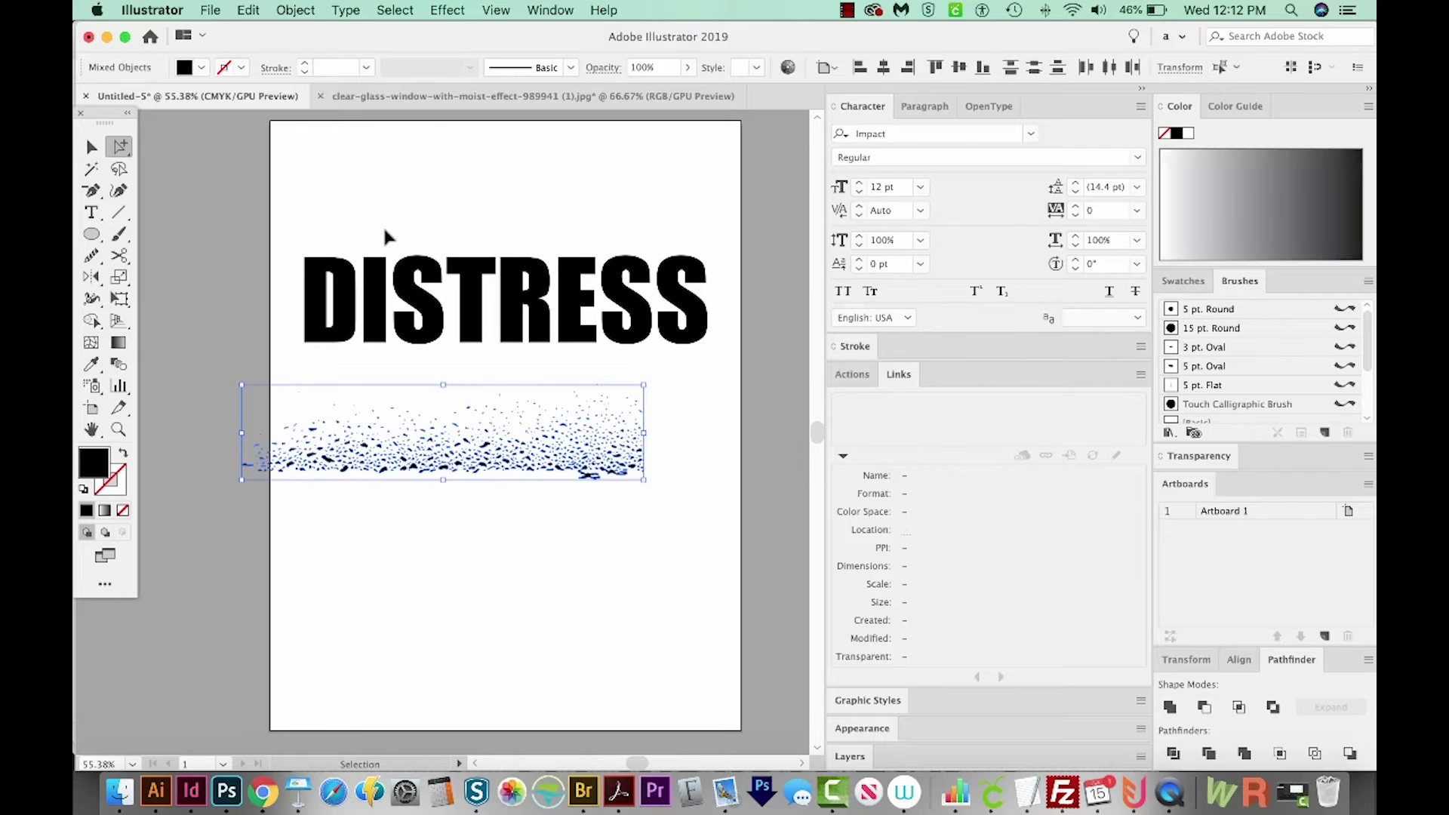
{"action": "key", "text": "v"}
{"action": "scroll", "coordinate": [514, 474], "scroll_direction": "left", "scroll_amount": 2}
{"action": "left_click_drag", "start_coordinate": [486, 456], "coordinate": [531, 438]}
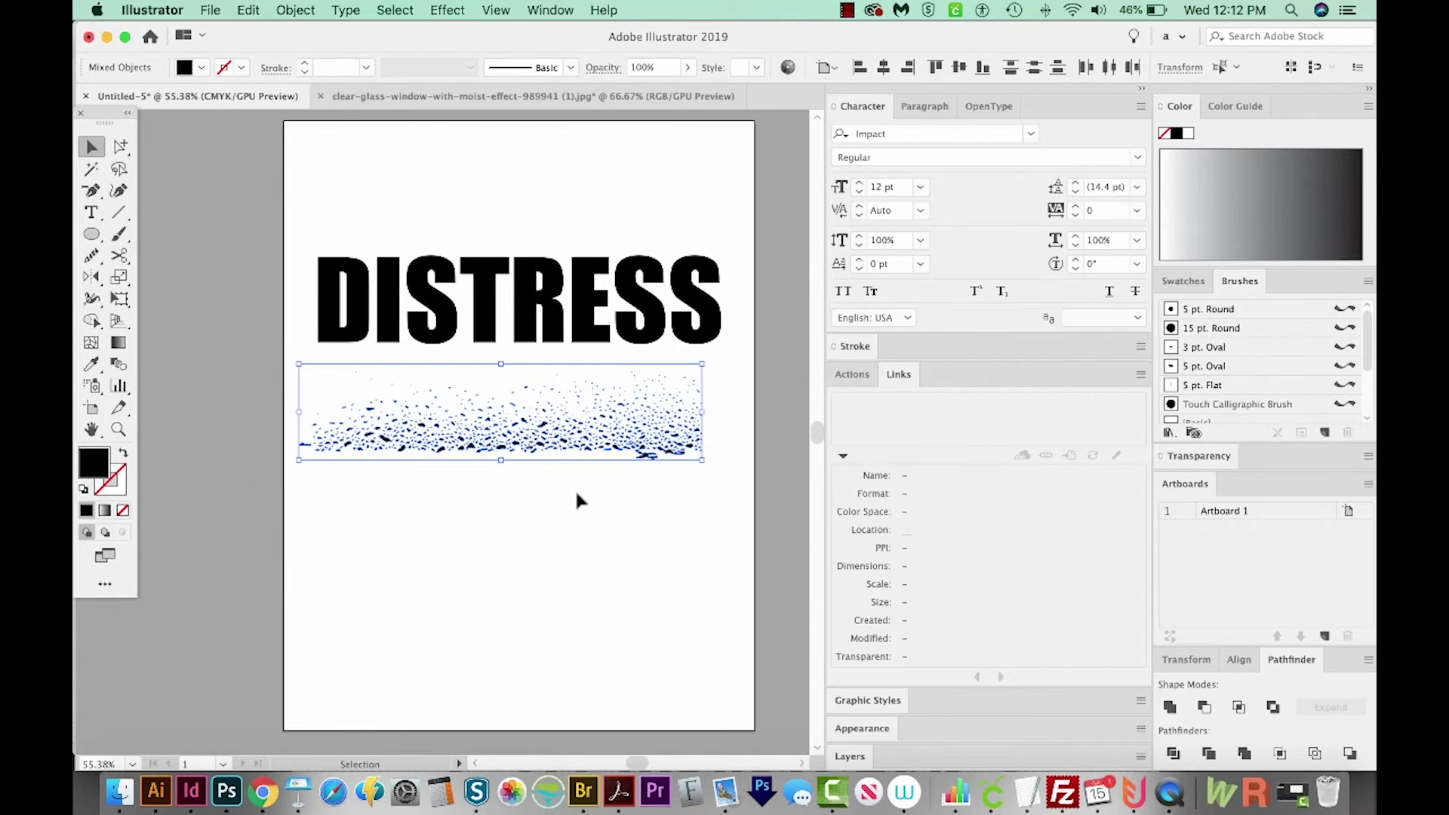
{"action": "key", "text": "ctrl+g"}
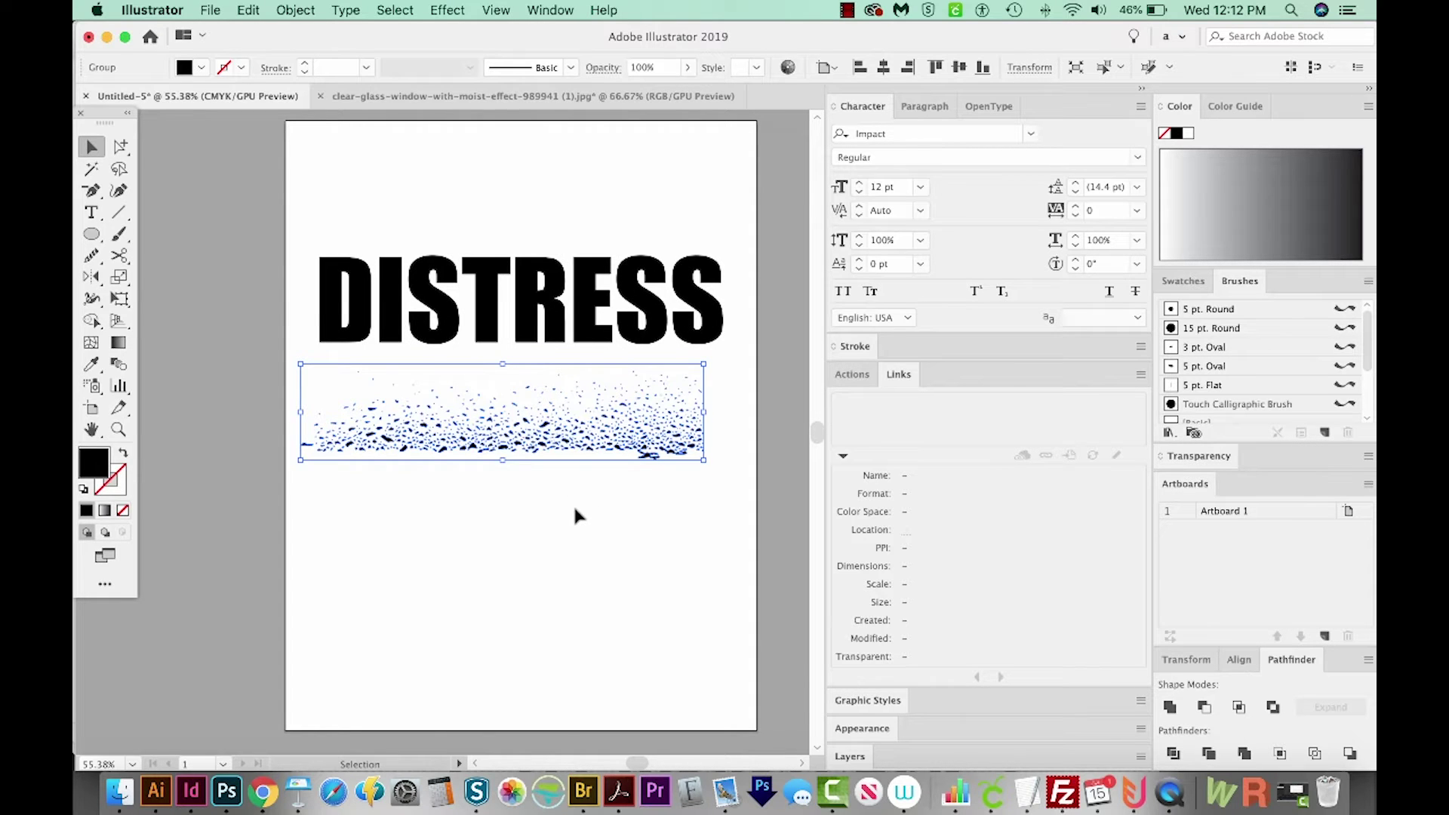
- Fill the drop group with white and move it over the lower half of the DISTRESS lettering
{"action": "left_click", "coordinate": [1189, 133]}
{"action": "left_click_drag", "start_coordinate": [554, 444], "coordinate": [571, 343]}
{"action": "key", "text": "ctrl+z"}
{"action": "left_click_drag", "start_coordinate": [606, 453], "coordinate": [630, 351]}
{"action": "left_click", "coordinate": [578, 406]}
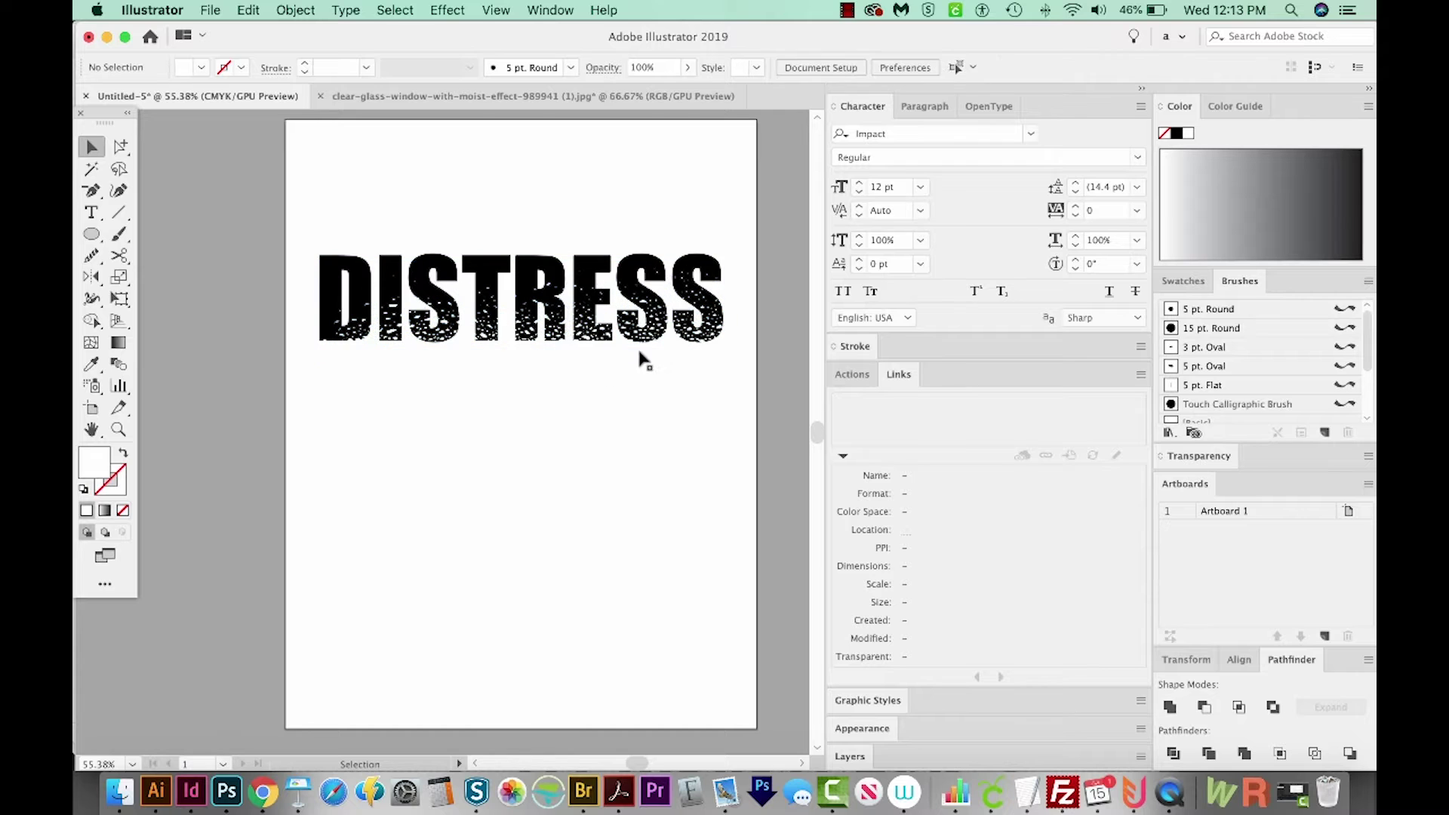
- Examine the distressed lettering up close, checking the text object beneath the white drops
{"action": "scroll", "coordinate": [648, 363], "scroll_direction": "left", "scroll_amount": 1}
{"action": "key", "text": "z"}
{"action": "left_click_drag", "start_coordinate": [747, 218], "coordinate": [273, 415]}
{"action": "left_click_drag", "start_coordinate": [513, 556], "coordinate": [524, 527]}
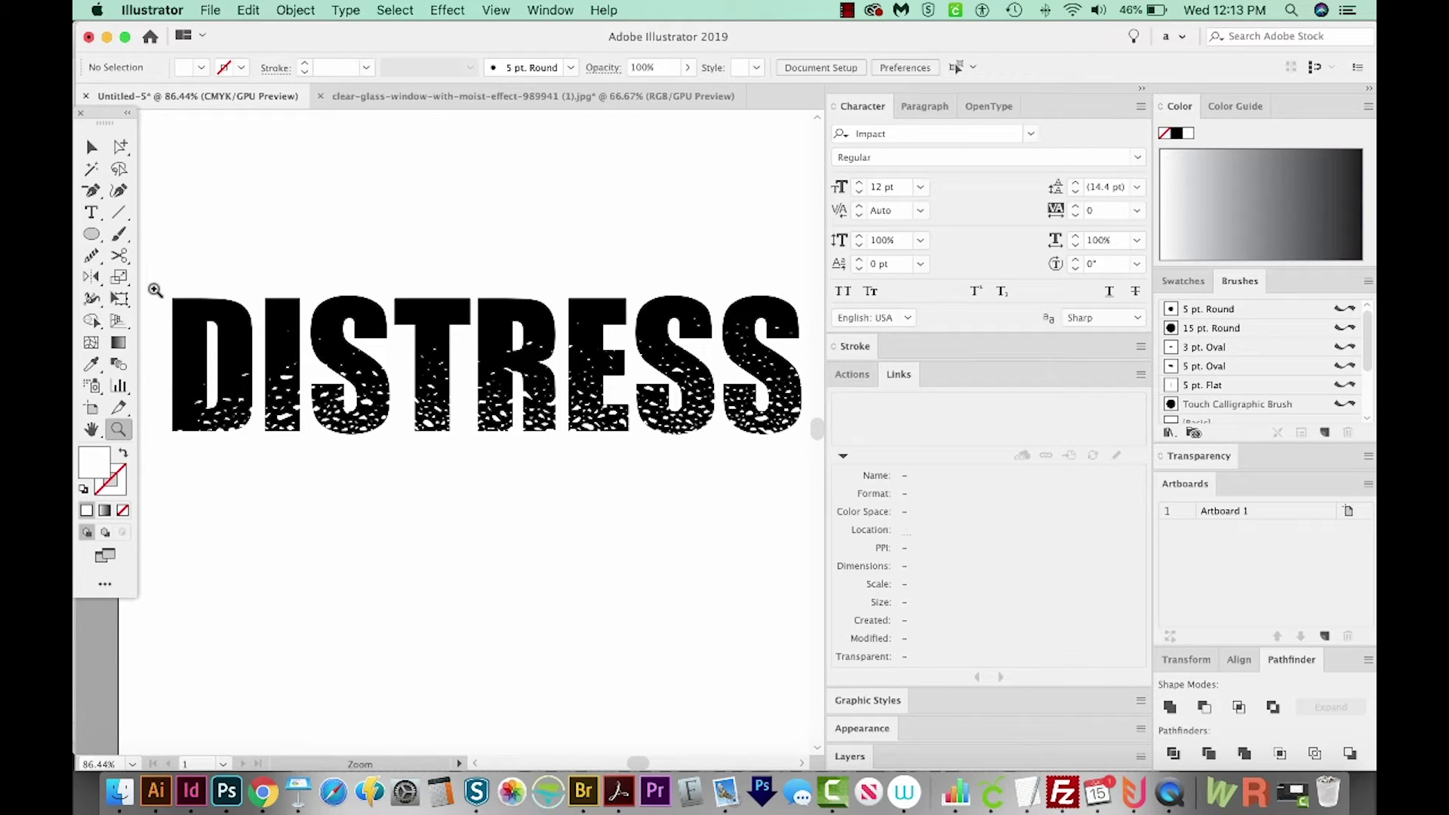
{"action": "key", "text": "v"}
{"action": "left_click", "coordinate": [220, 320]}
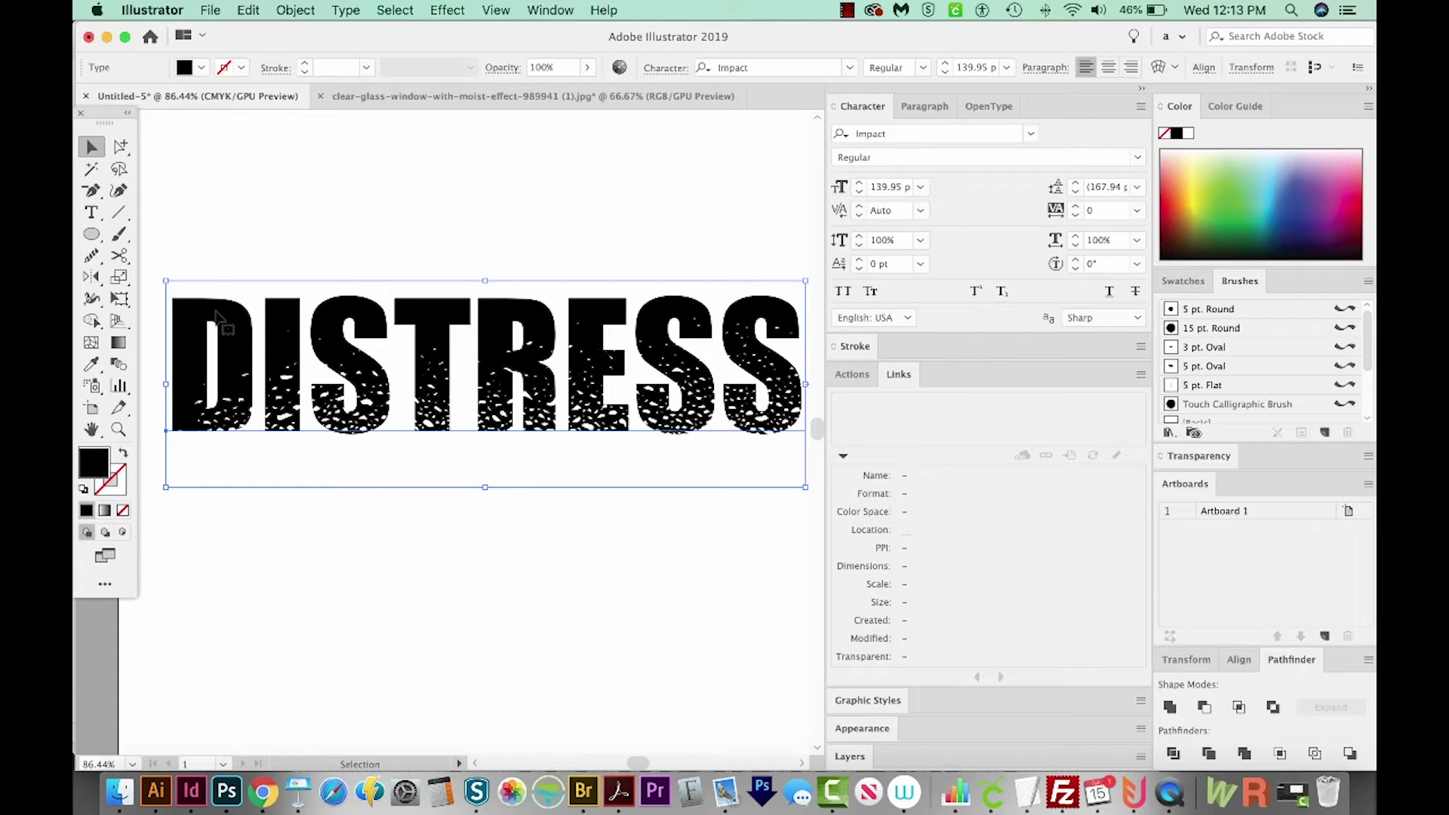
{"action": "key", "text": "super+shift+a"}
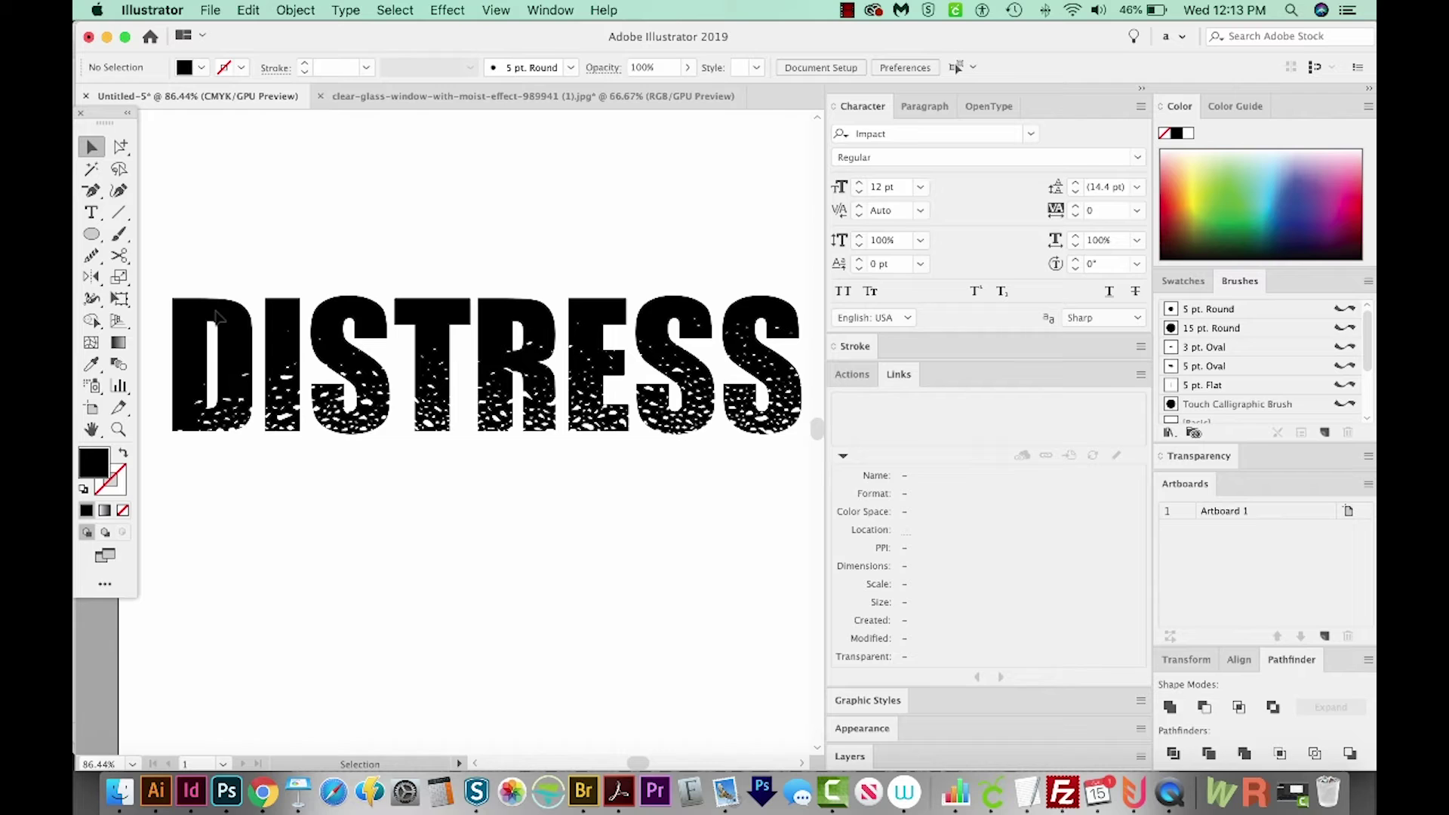
- Duplicate the drops over the first S with the Group Selection tool and place the copy over the lower part of the D
{"action": "left_click", "coordinate": [120, 146]}
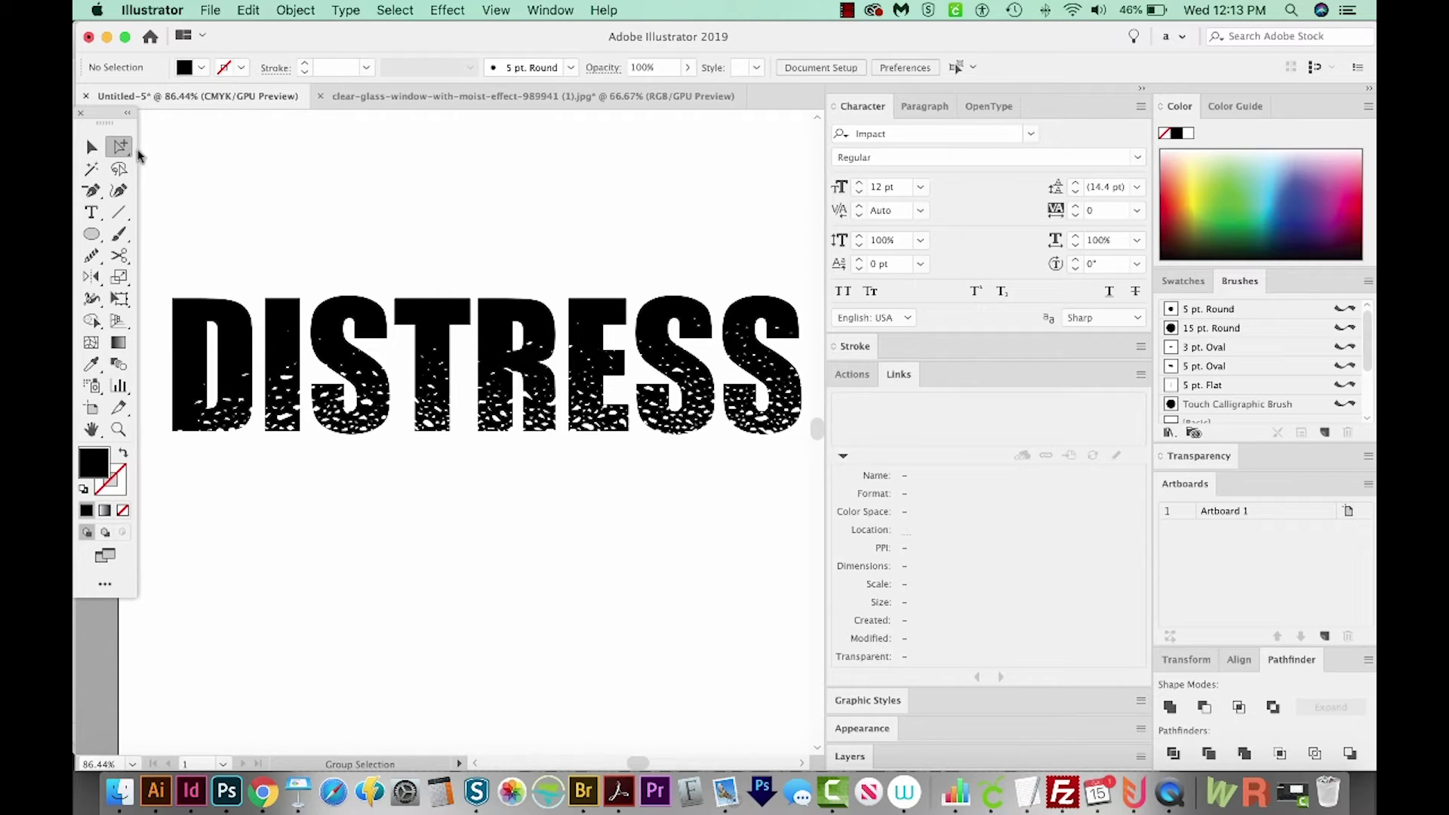
{"action": "left_click_drag", "start_coordinate": [401, 346], "coordinate": [305, 466]}
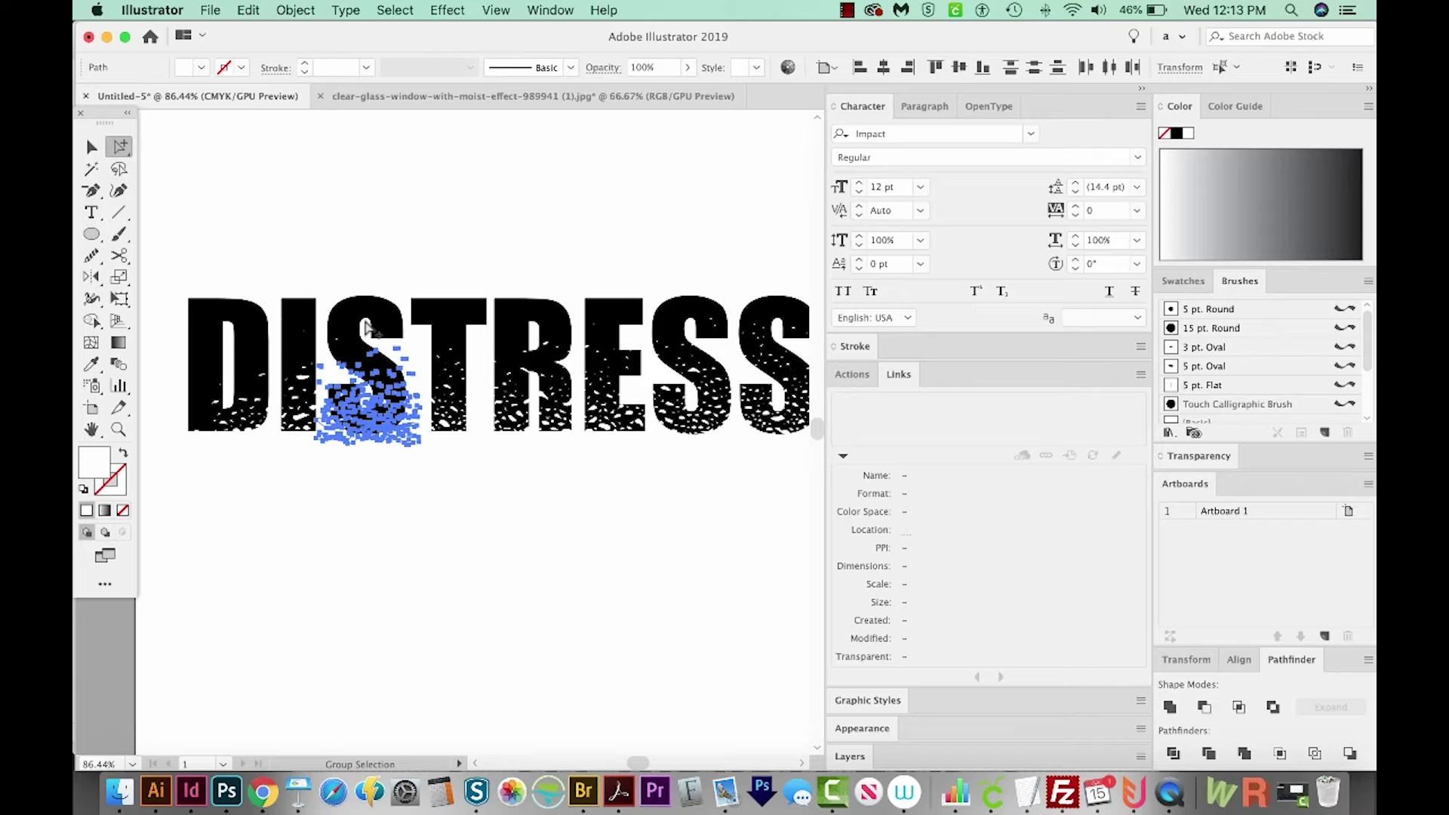
{"action": "key", "text": "super+x"}
{"action": "key", "text": "super+v"}
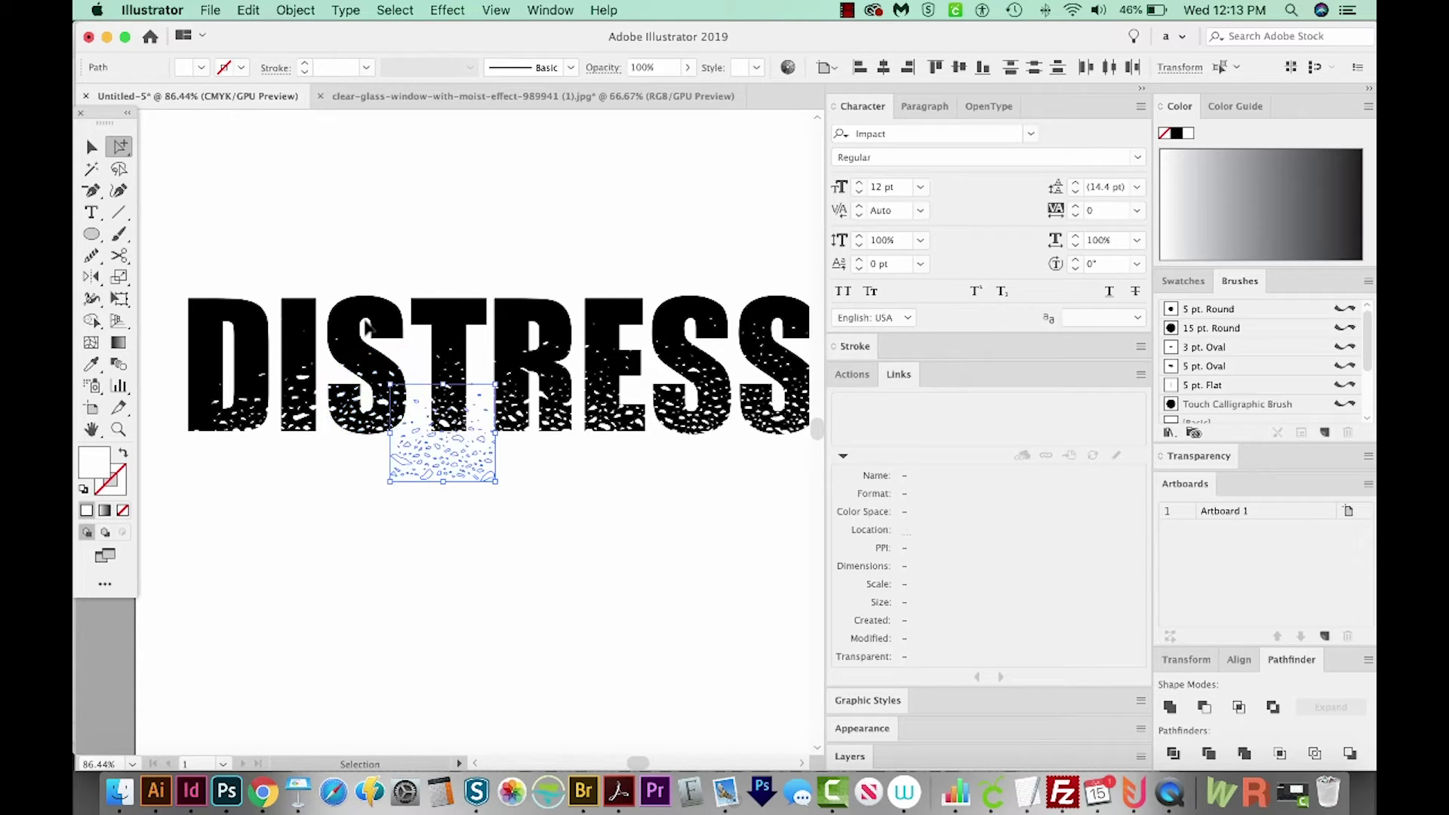
{"action": "key", "text": "v"}
{"action": "left_click_drag", "start_coordinate": [443, 468], "coordinate": [219, 428]}
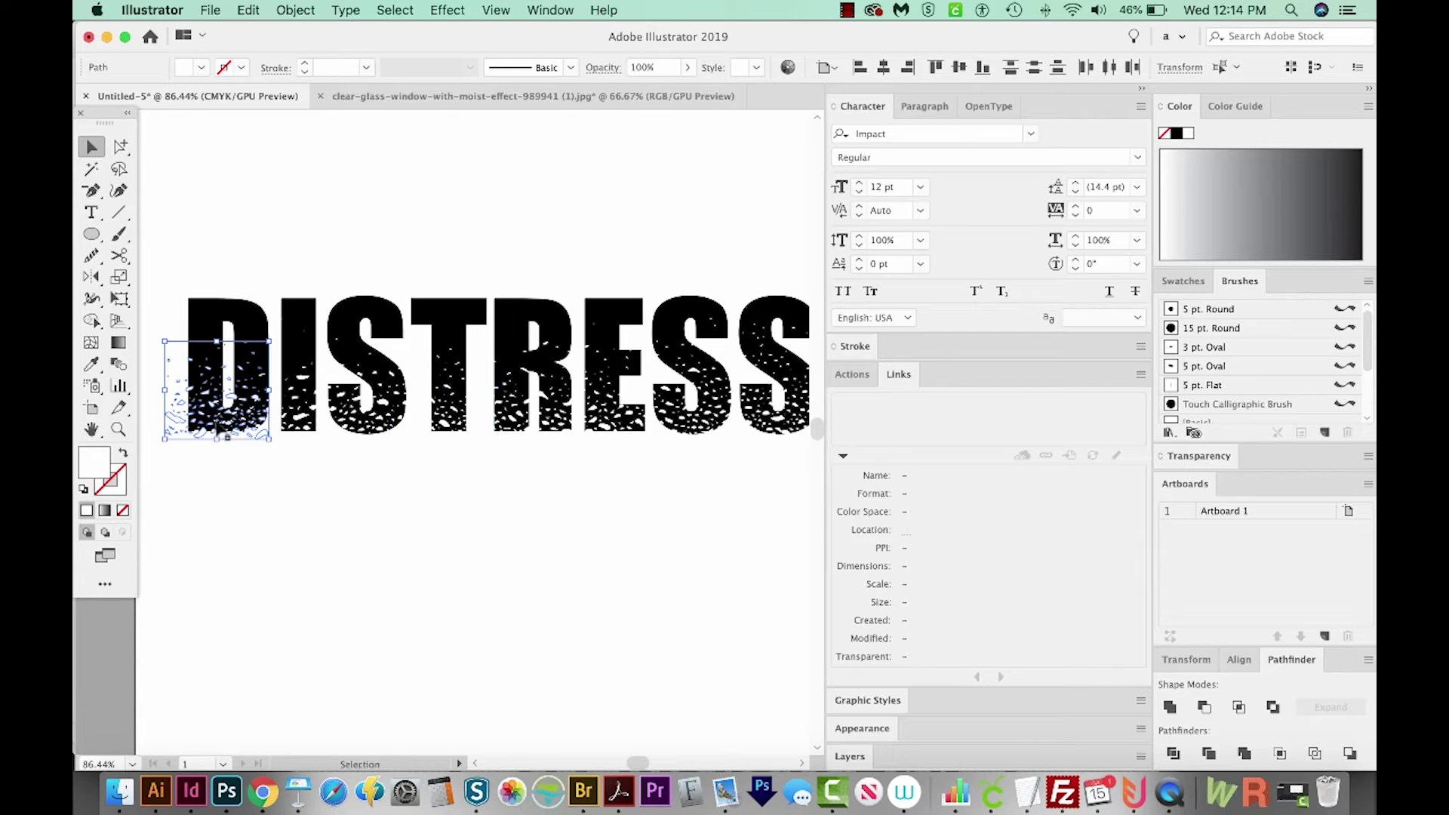
{"action": "left_click", "coordinate": [268, 483]}
{"action": "left_click_drag", "start_coordinate": [591, 556], "coordinate": [566, 541]}
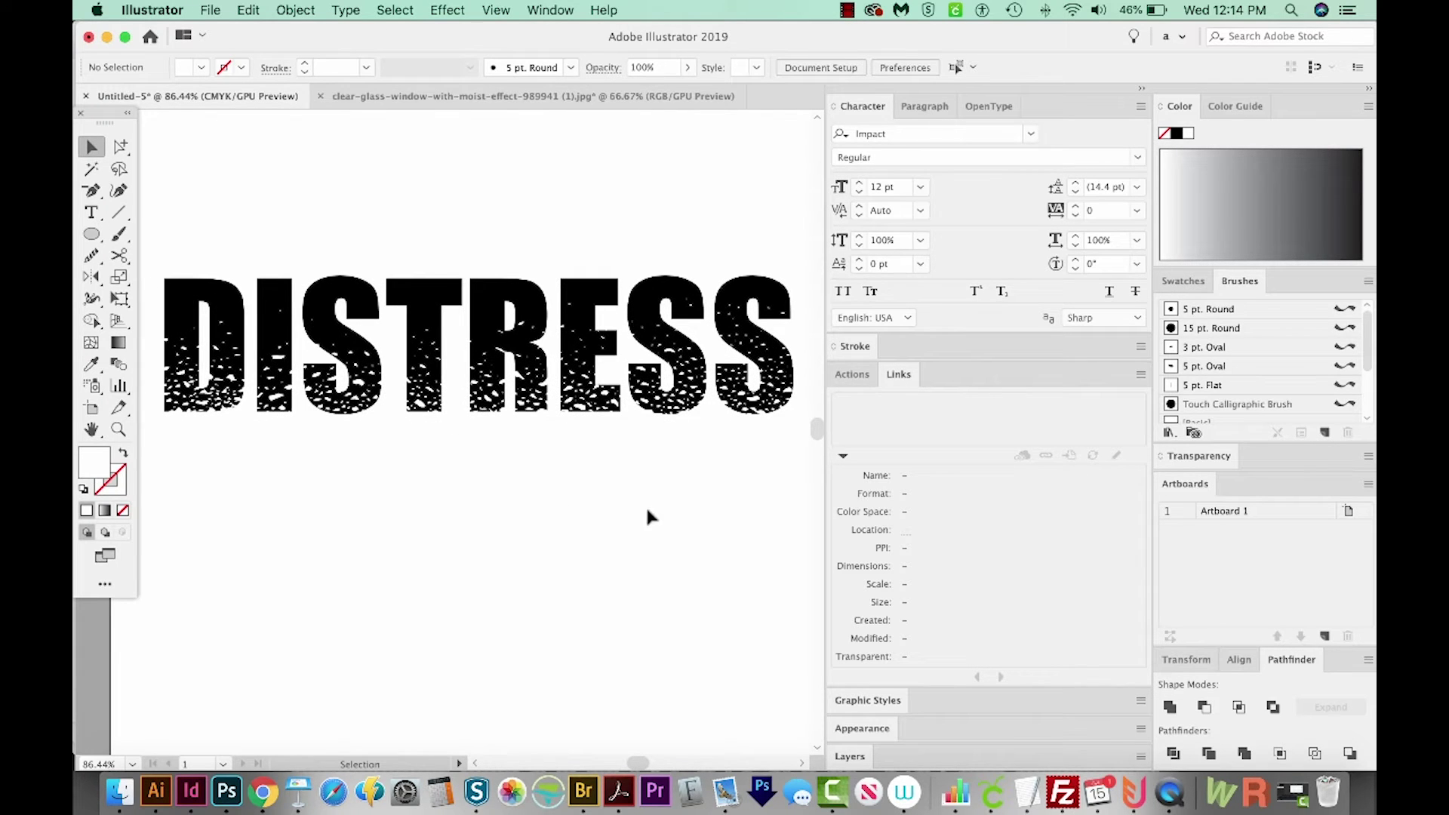
{"action": "key", "text": "super+minus"}
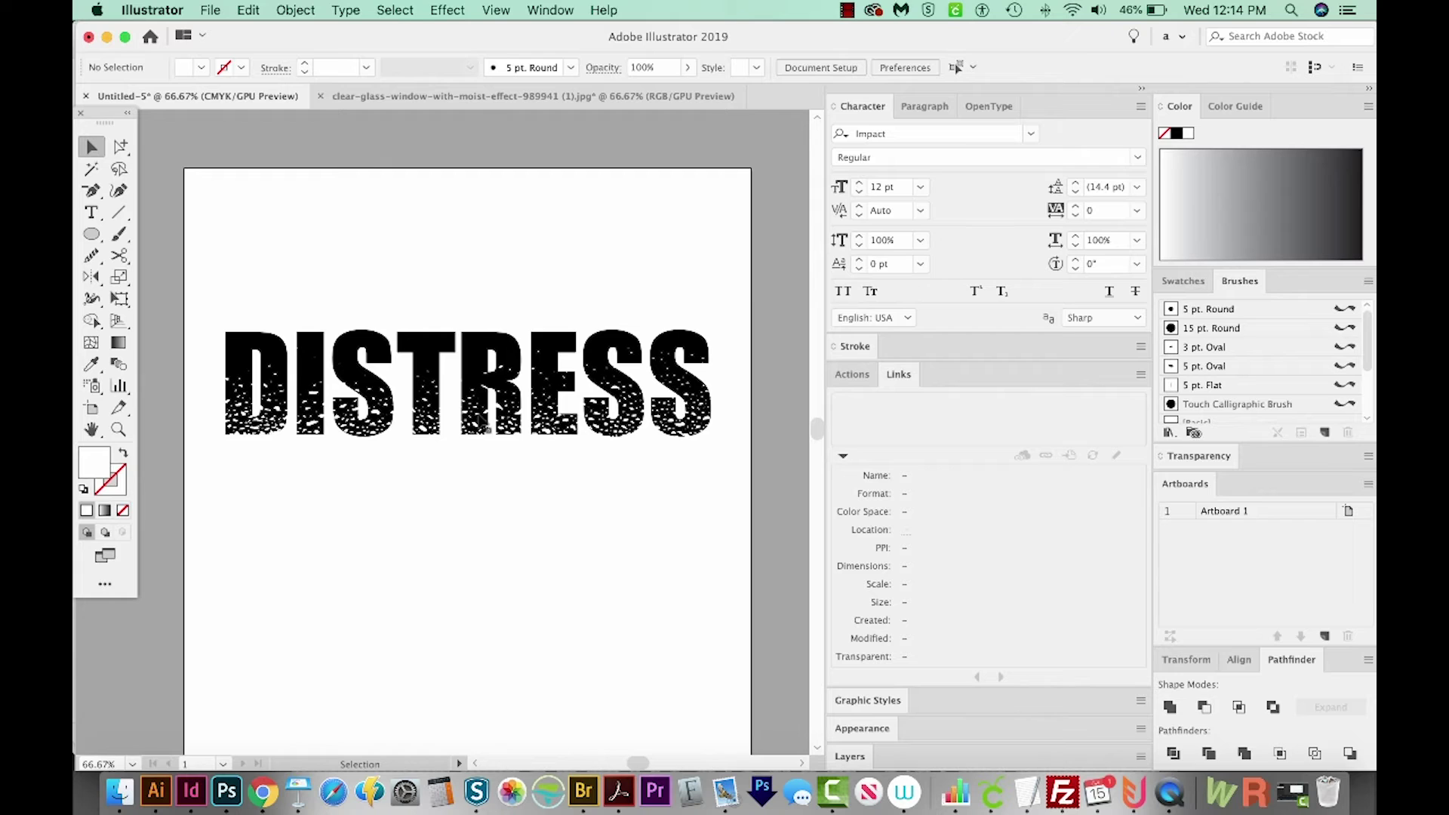
- Draw a rectangle enclosing the whole word DISTRESS and send it behind the lettering and the drops
{"action": "key", "text": "m"}
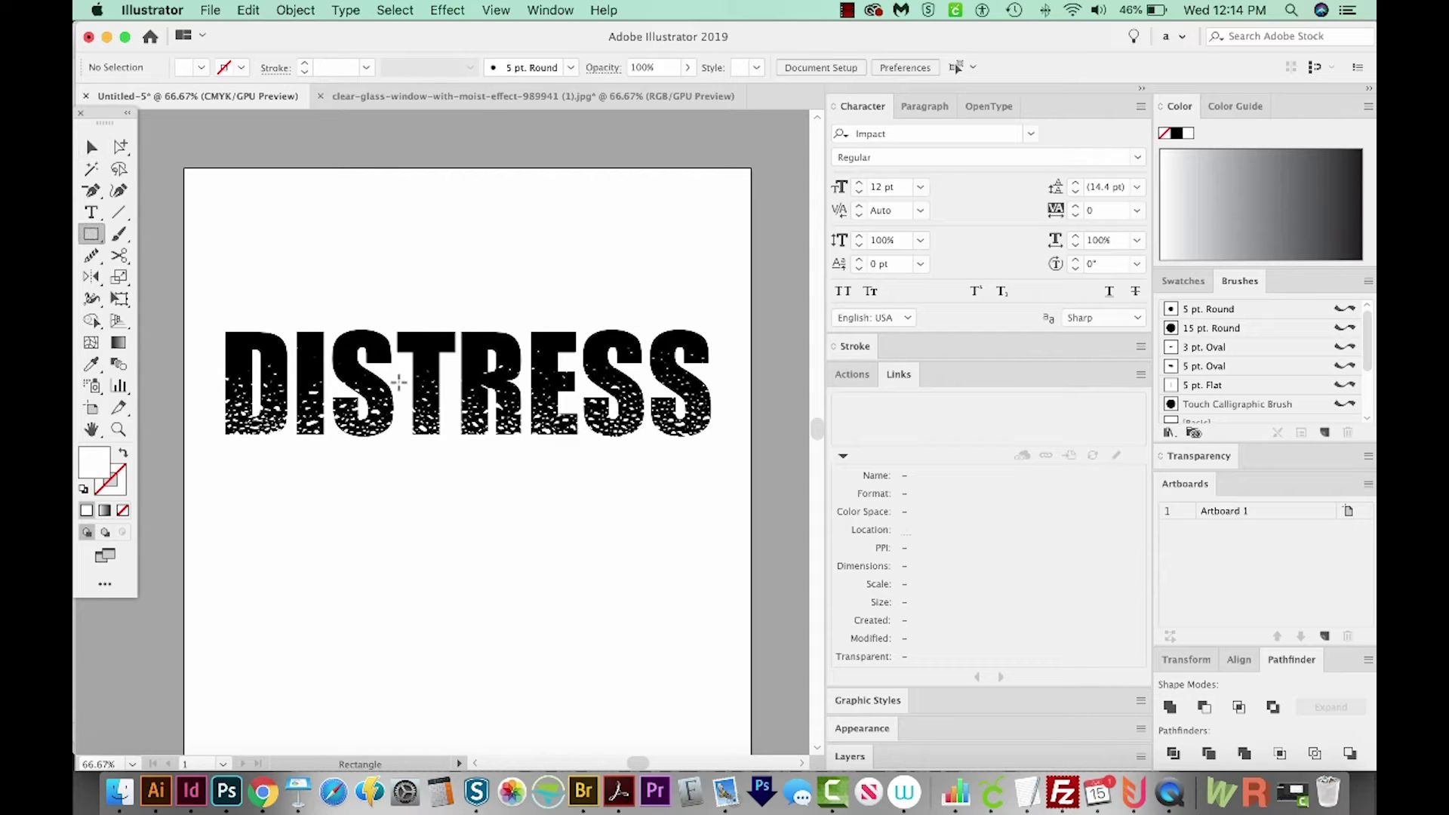
{"action": "scroll", "coordinate": [156, 238], "scroll_direction": "left", "scroll_amount": 1}
{"action": "left_click_drag", "start_coordinate": [217, 272], "coordinate": [735, 507]}
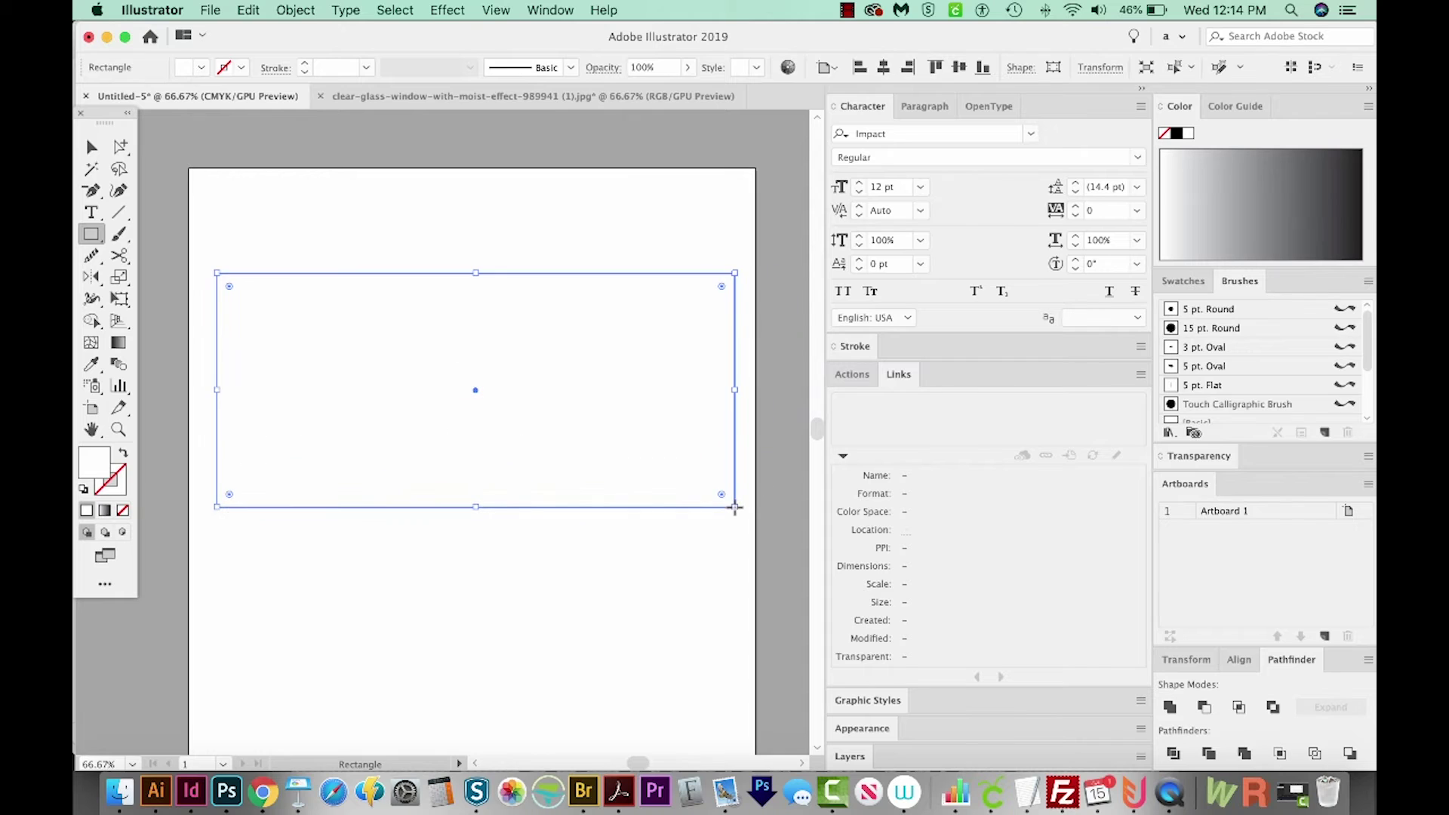
{"action": "key", "text": "super"}
{"action": "key", "text": "super+shift+bracketleft"}
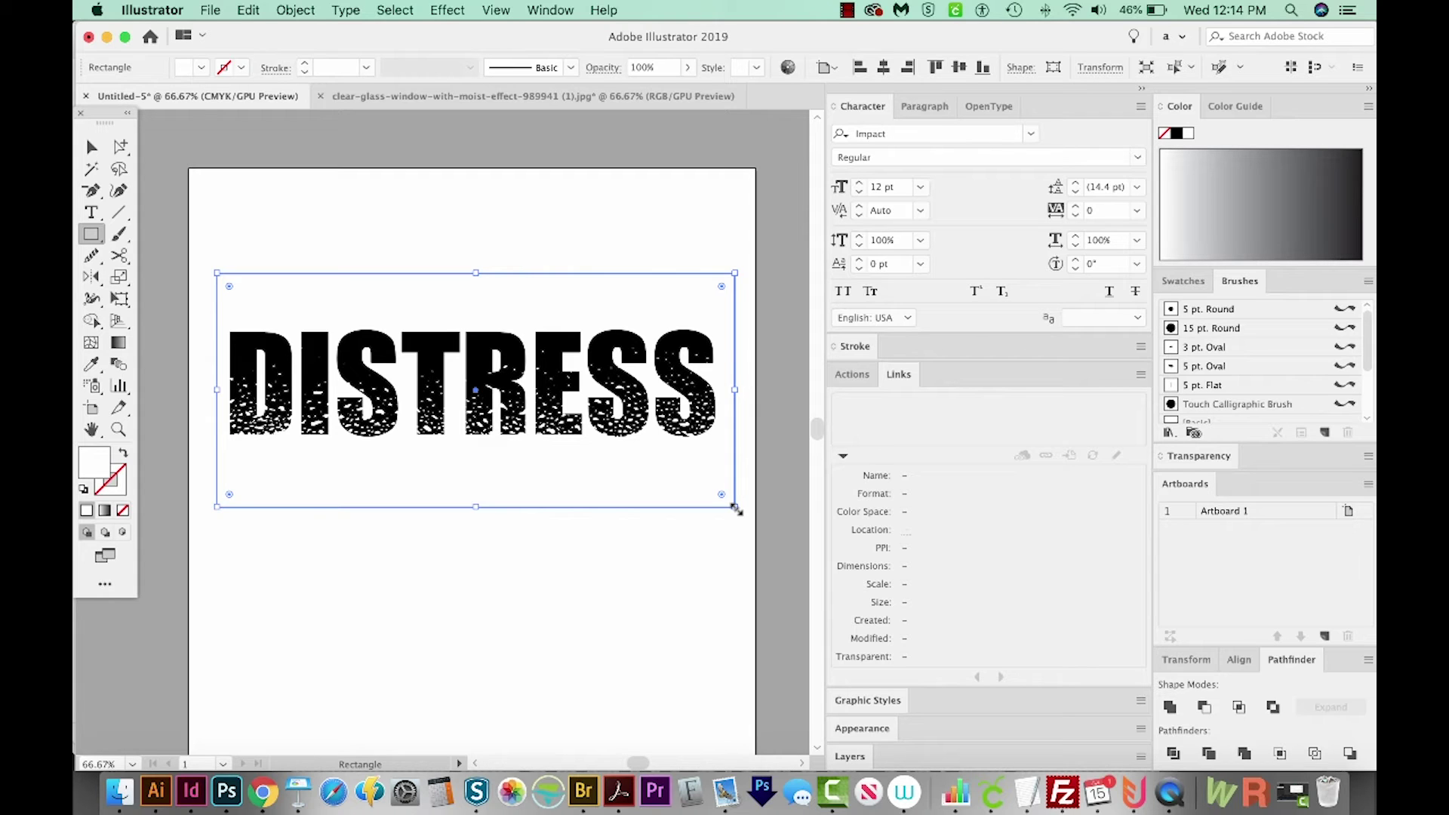
- Switch the color spectrum to RGB and fill the background rectangle with light green
{"action": "double_click", "coordinate": [96, 464]}
{"action": "left_click", "coordinate": [276, 179]}
{"action": "left_click", "coordinate": [548, 169]}
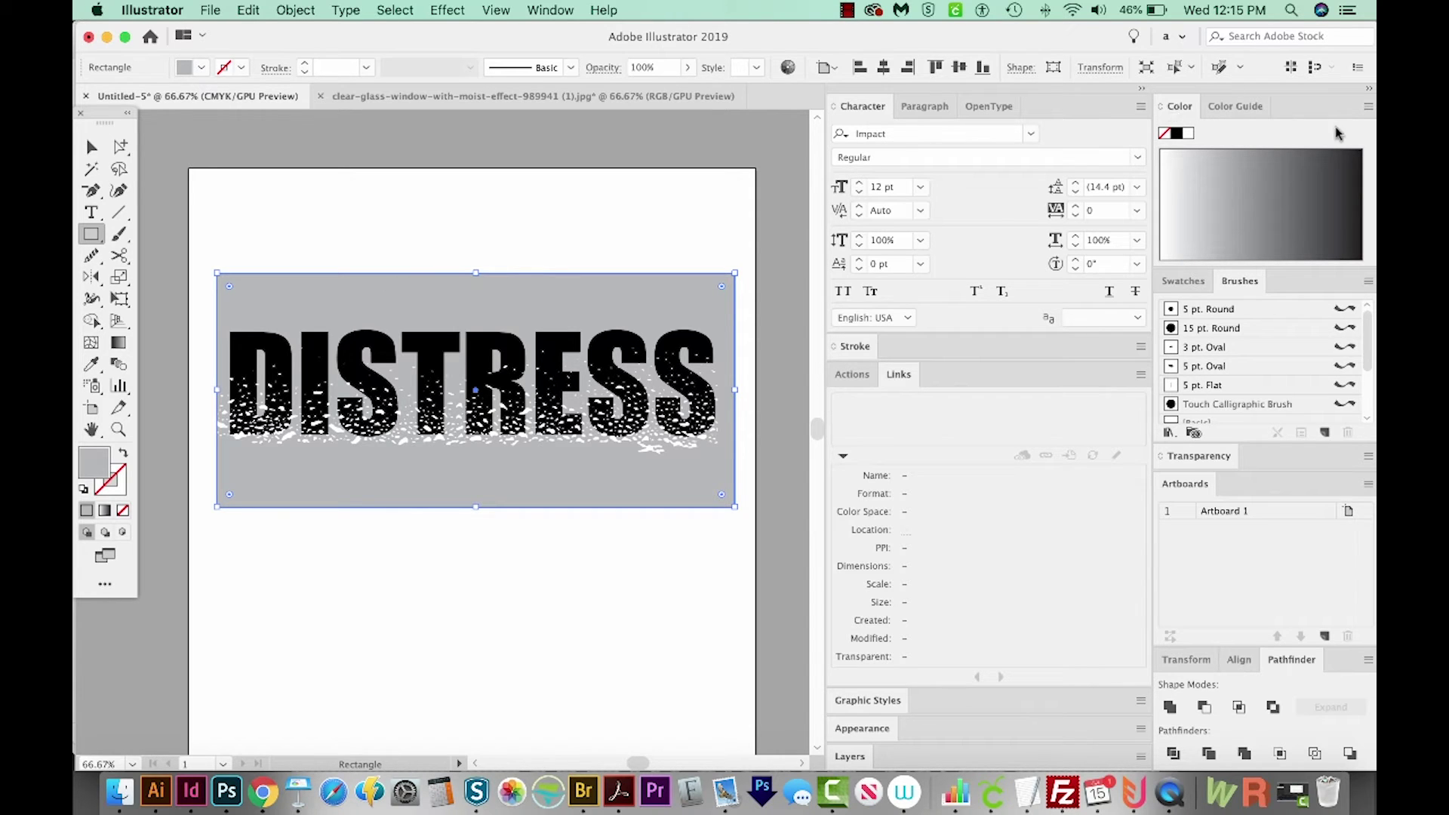
{"action": "left_click", "coordinate": [1368, 106]}
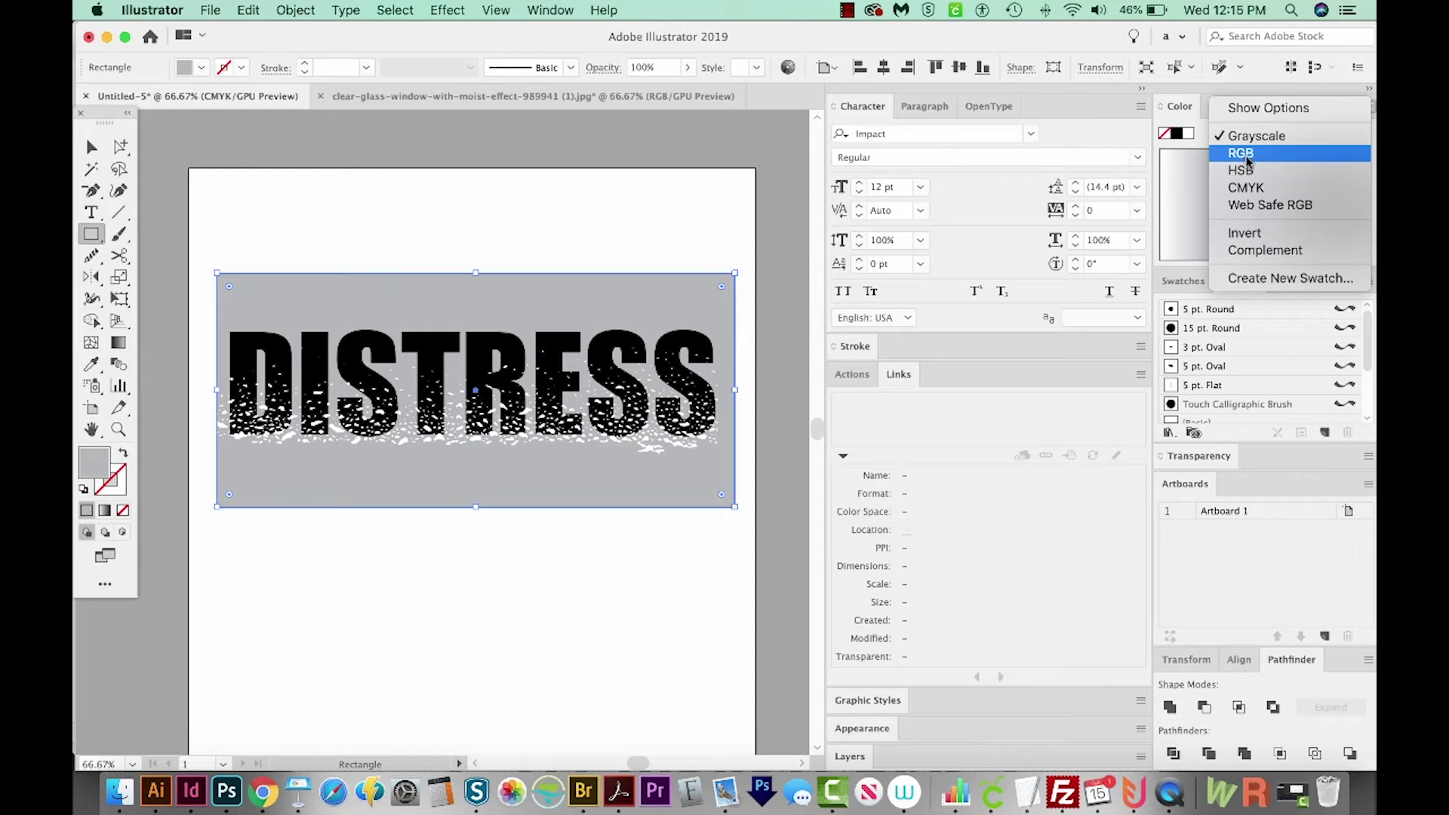
{"action": "left_click", "coordinate": [1242, 153]}
{"action": "left_click", "coordinate": [1212, 192]}
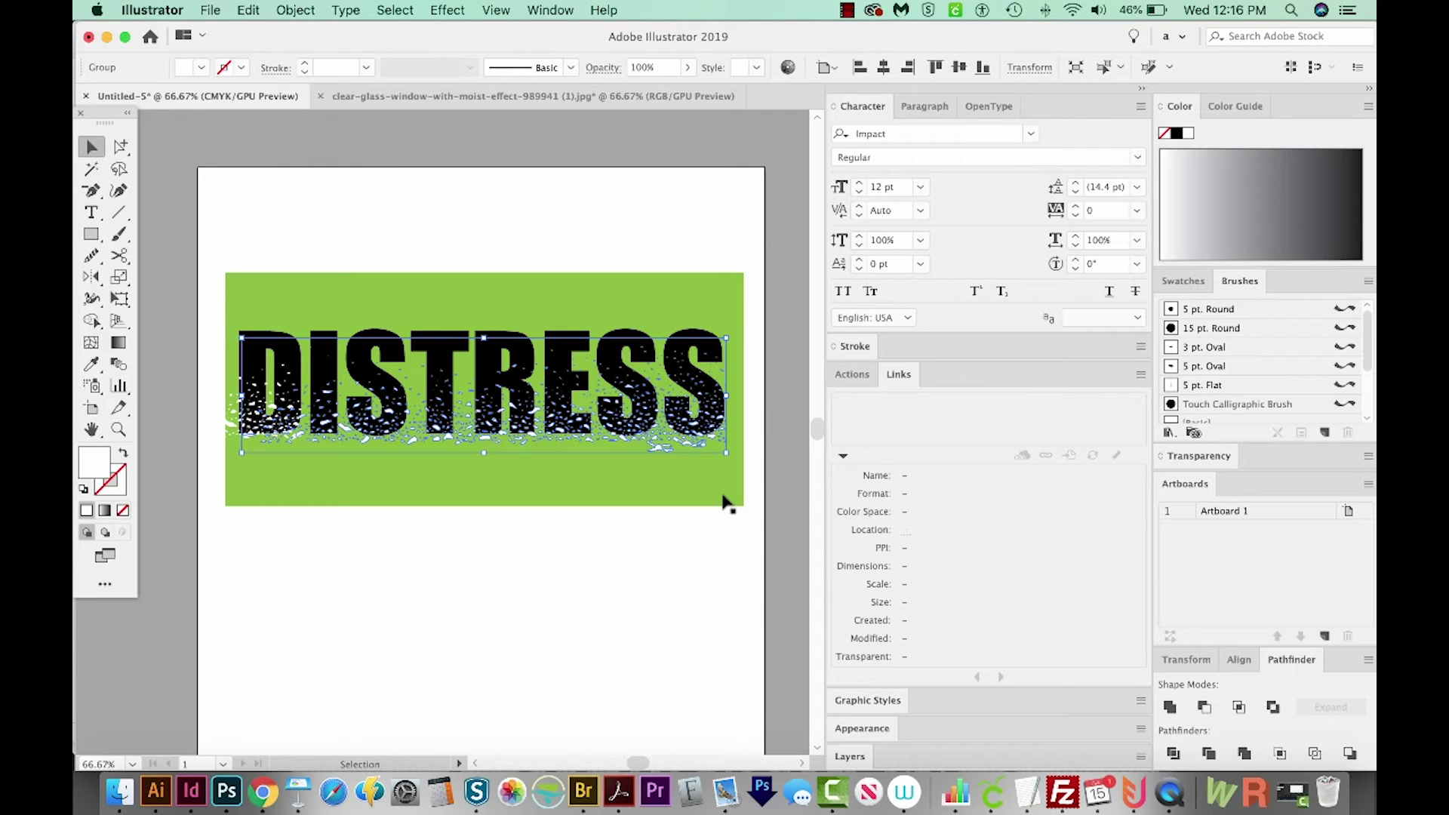
- Unlock all objects and convert the DISTRESS text to outlines
{"action": "left_click", "coordinate": [287, 11]}
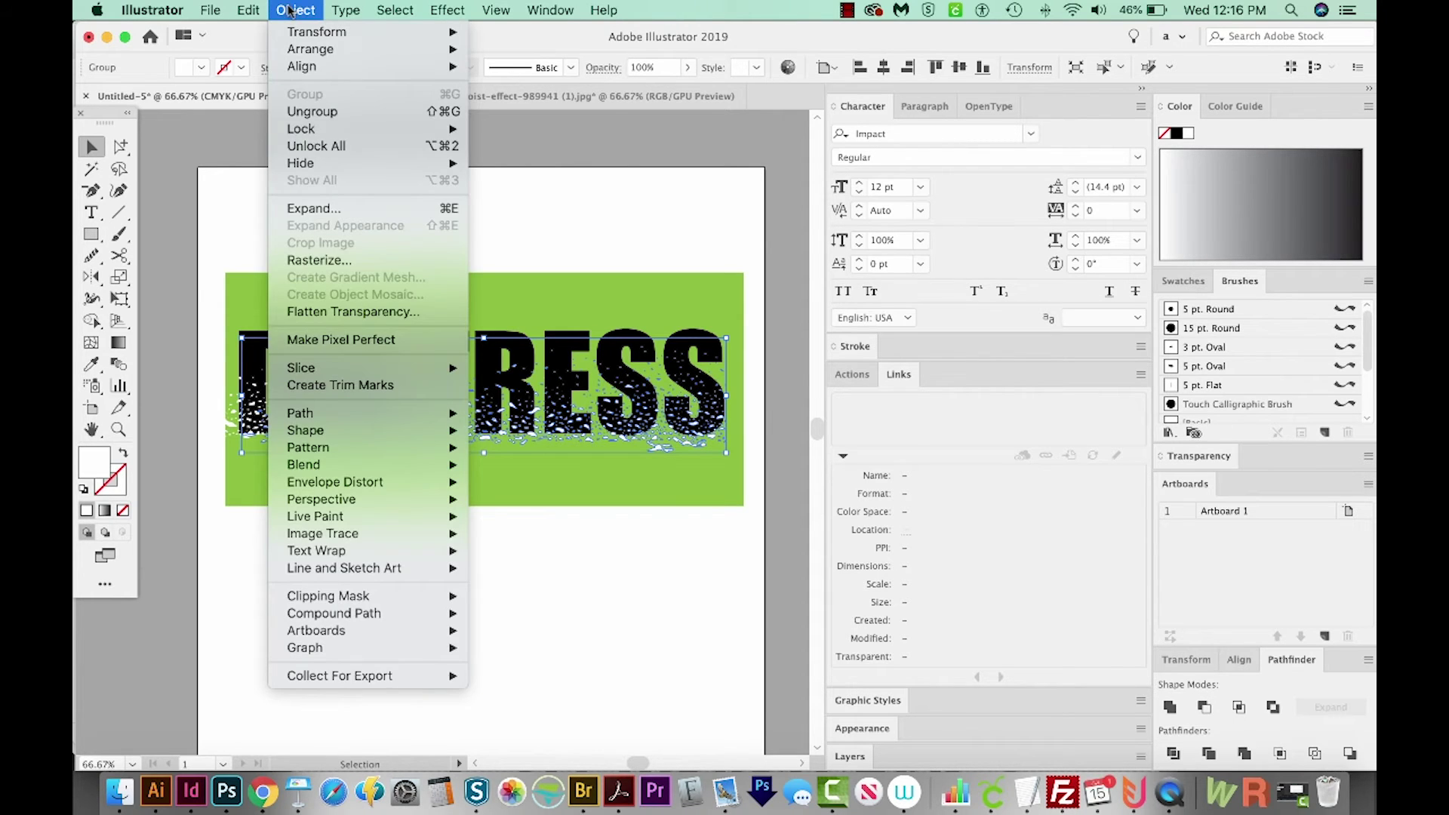
{"action": "left_click", "coordinate": [317, 146]}
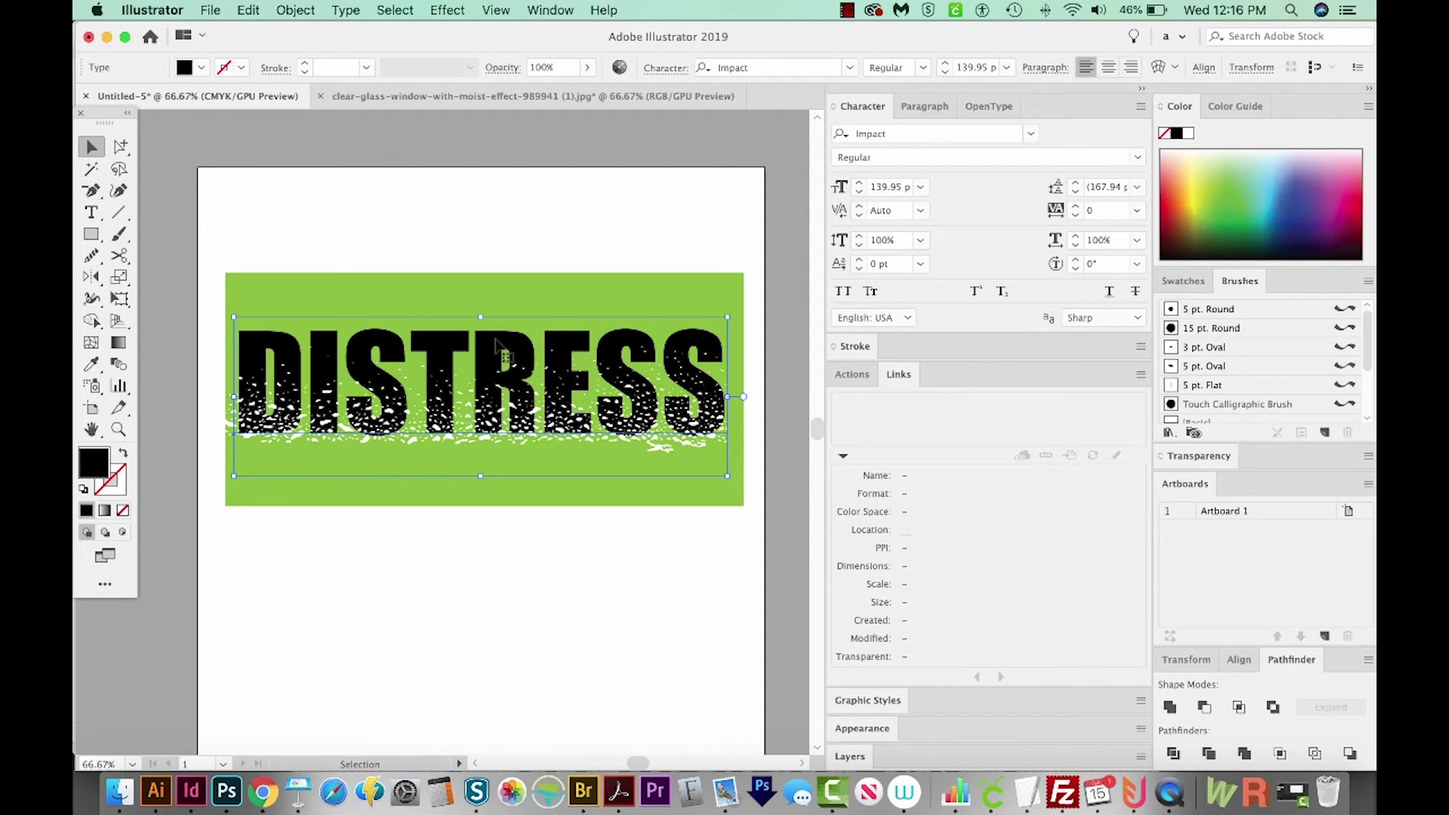
{"action": "left_click", "coordinate": [355, 12]}
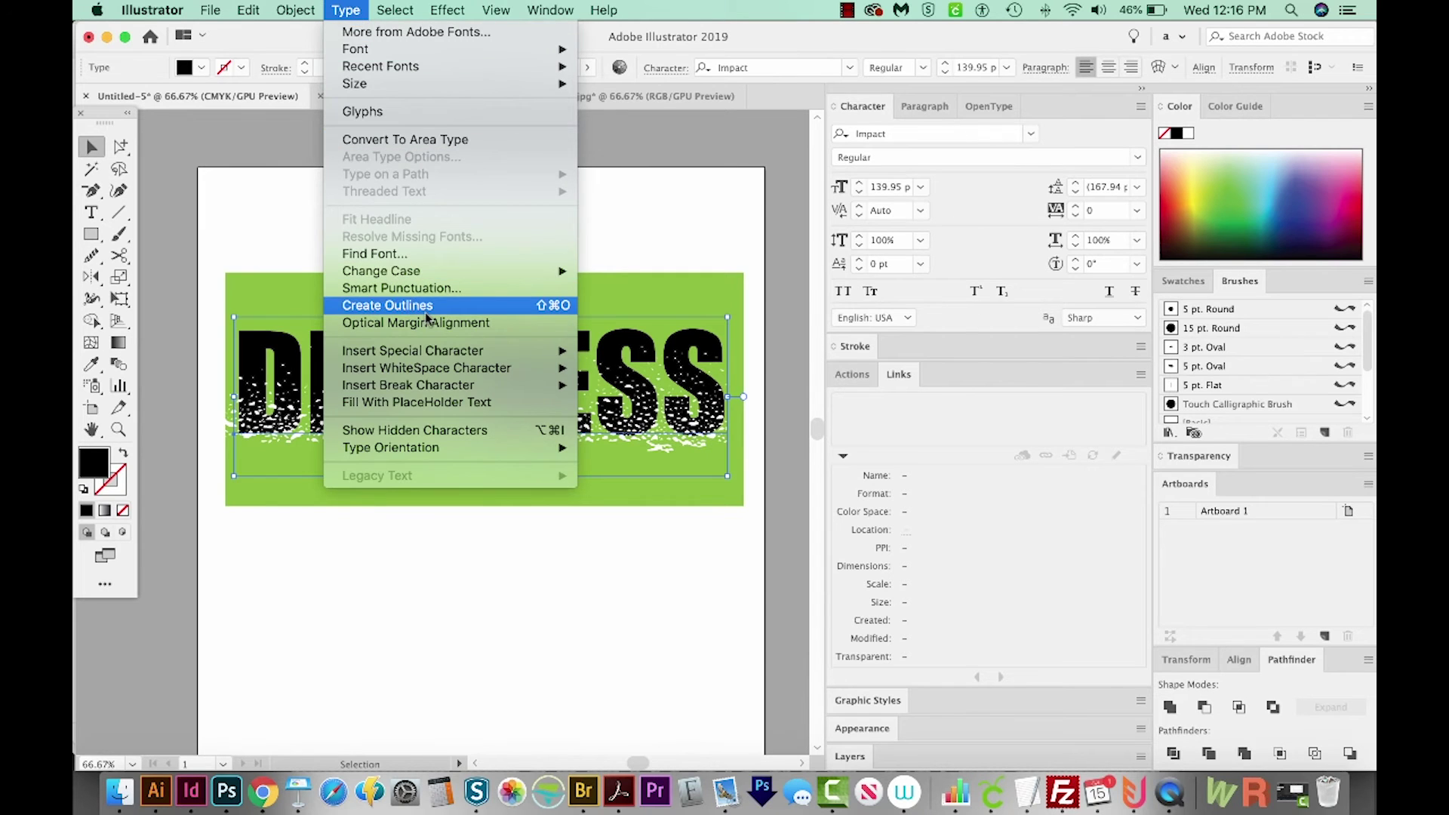
{"action": "left_click", "coordinate": [424, 307]}
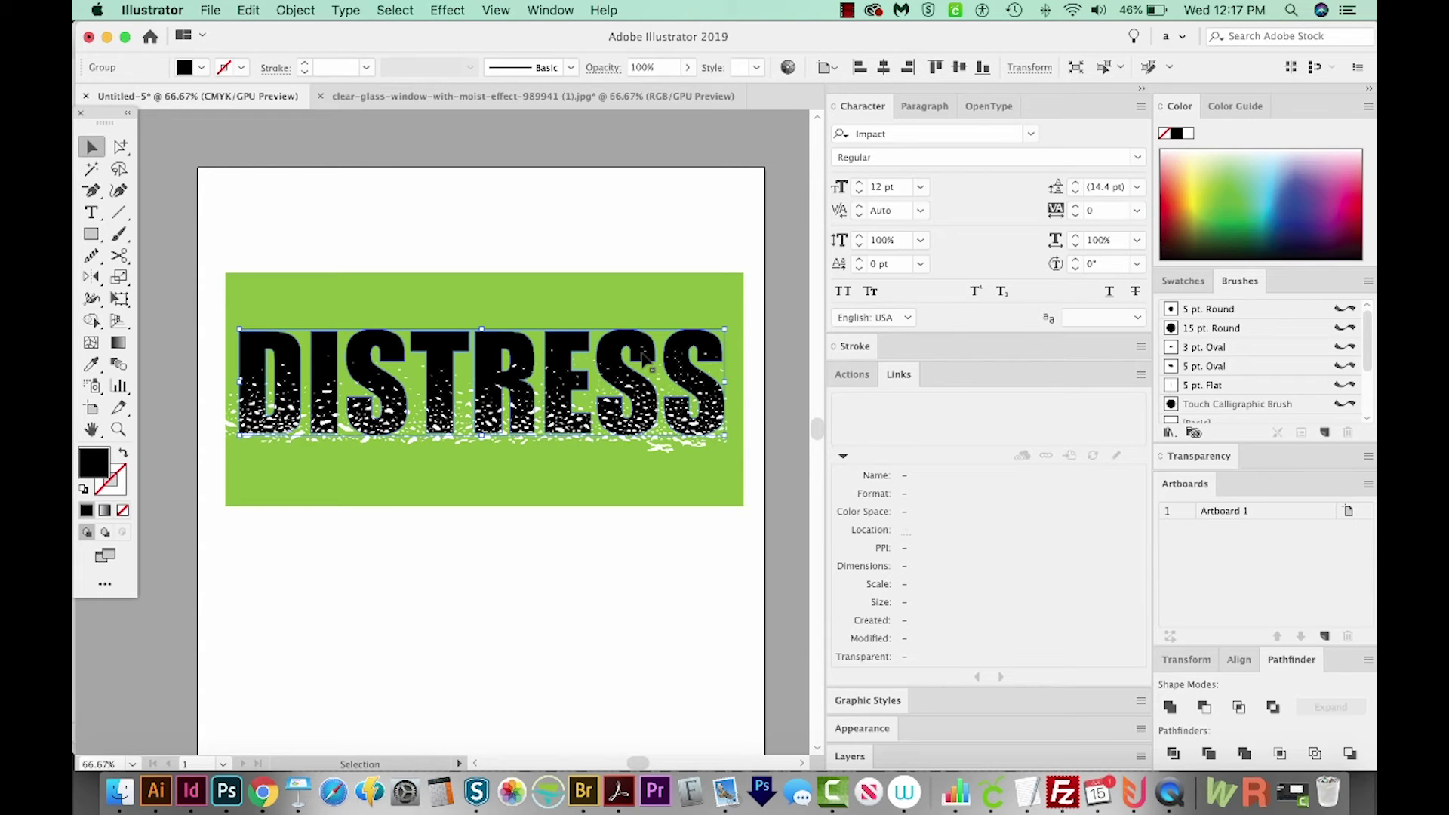
- Select all the white drops with the Magic Wand and merge them with Pathfinder Unite
{"action": "scroll", "coordinate": [673, 314], "scroll_direction": "right", "scroll_amount": 2}
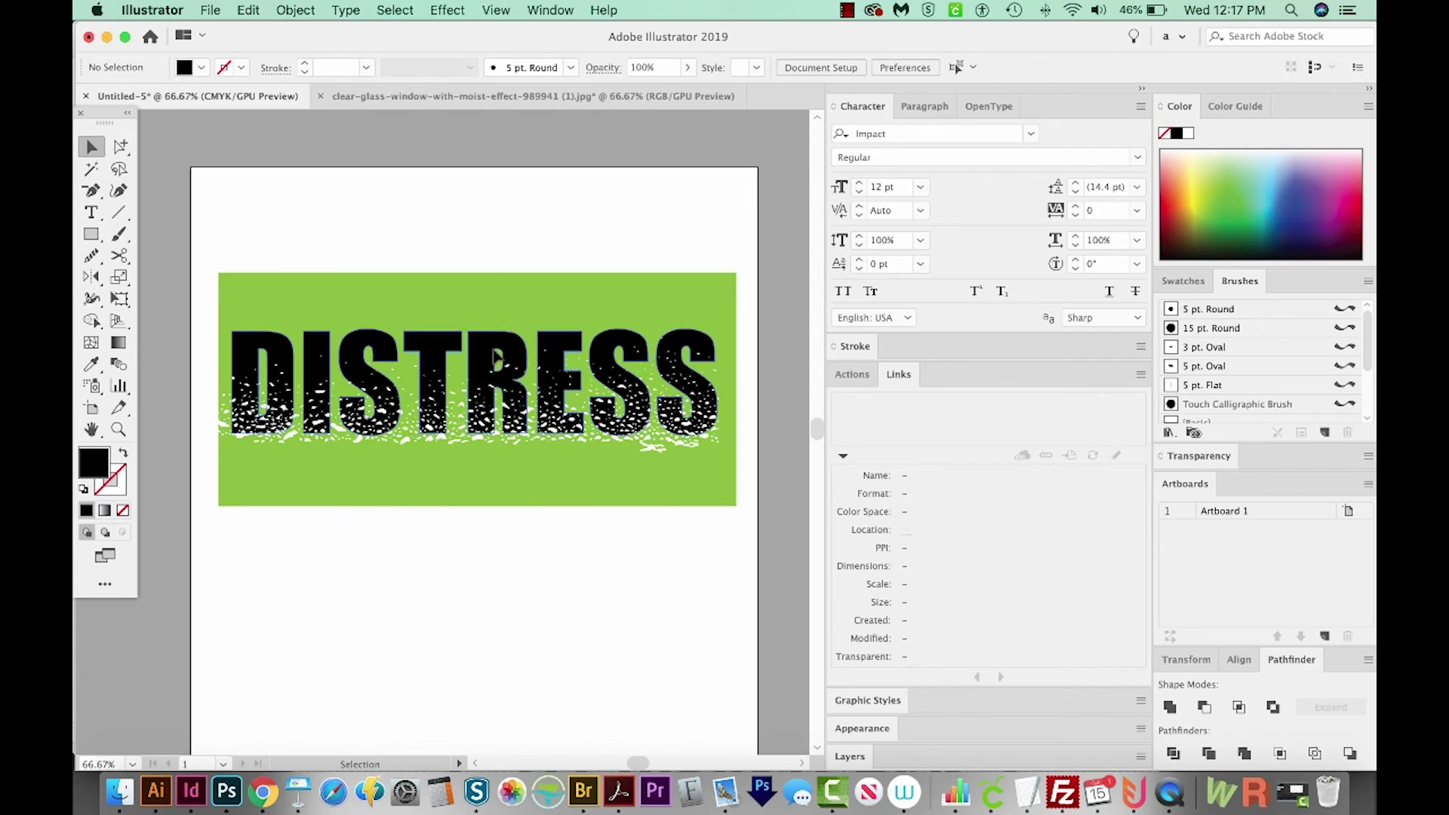
{"action": "left_click", "coordinate": [495, 443]}
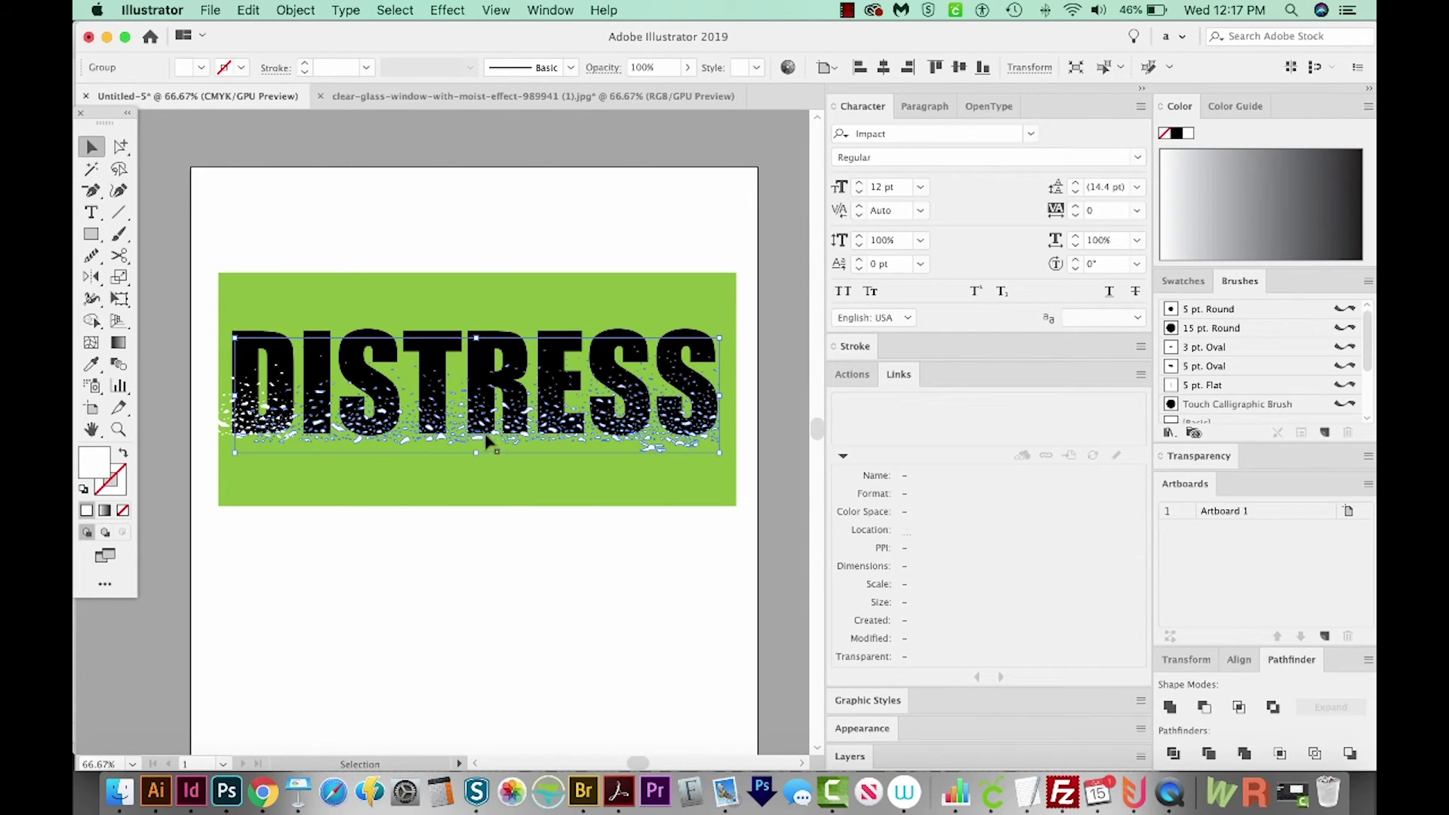
{"action": "mouse_move", "coordinate": [284, 432]}
{"action": "left_mouse_down"}
{"action": "mouse_move", "coordinate": [382, 463]}
{"action": "mouse_move", "coordinate": [341, 474]}
{"action": "mouse_move", "coordinate": [237, 453]}
{"action": "mouse_move", "coordinate": [249, 423]}
{"action": "mouse_move", "coordinate": [304, 437]}
{"action": "left_mouse_up"}
{"action": "scroll", "coordinate": [277, 437], "scroll_direction": "right", "scroll_amount": 2}
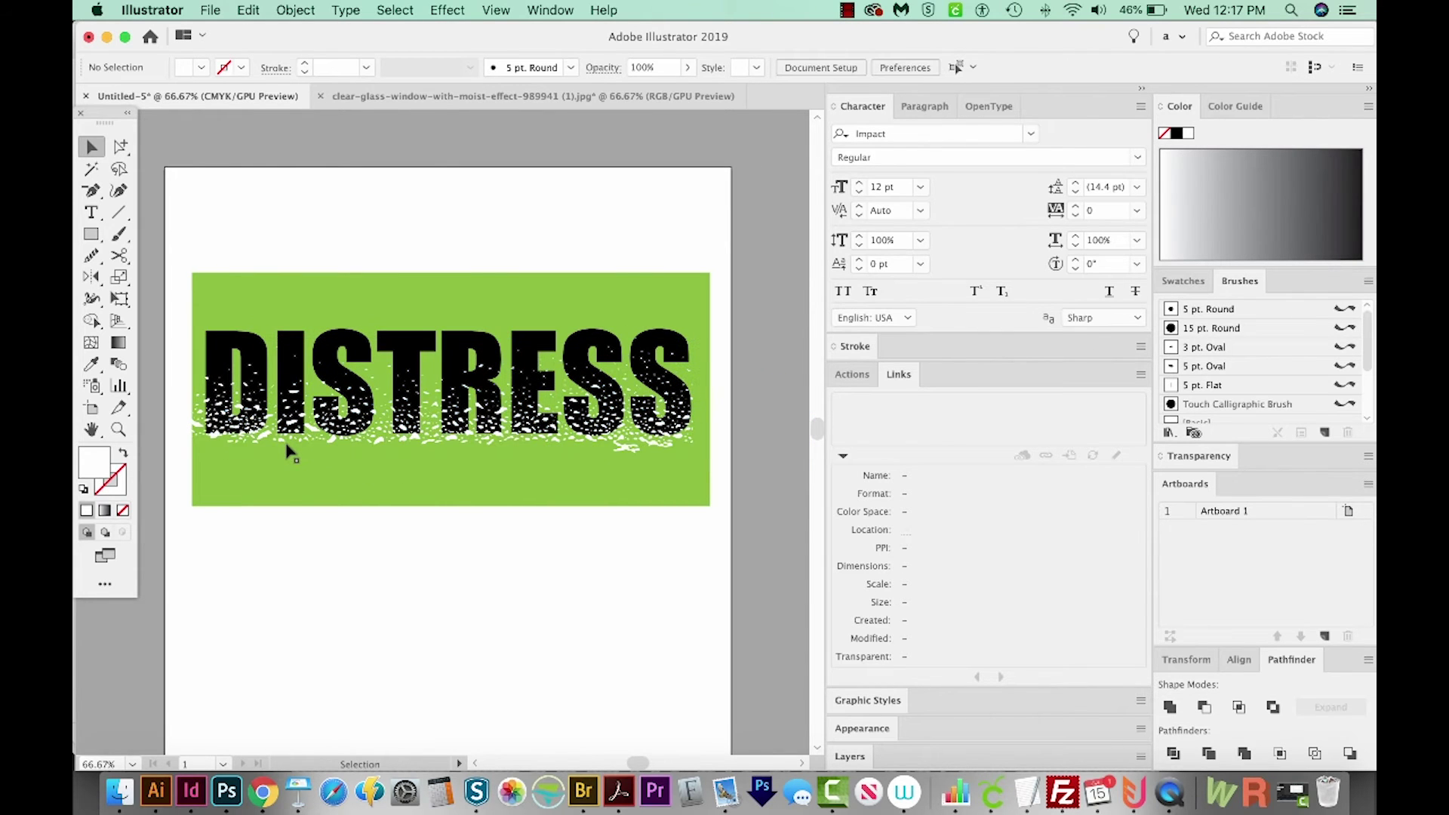
{"action": "key", "text": "y"}
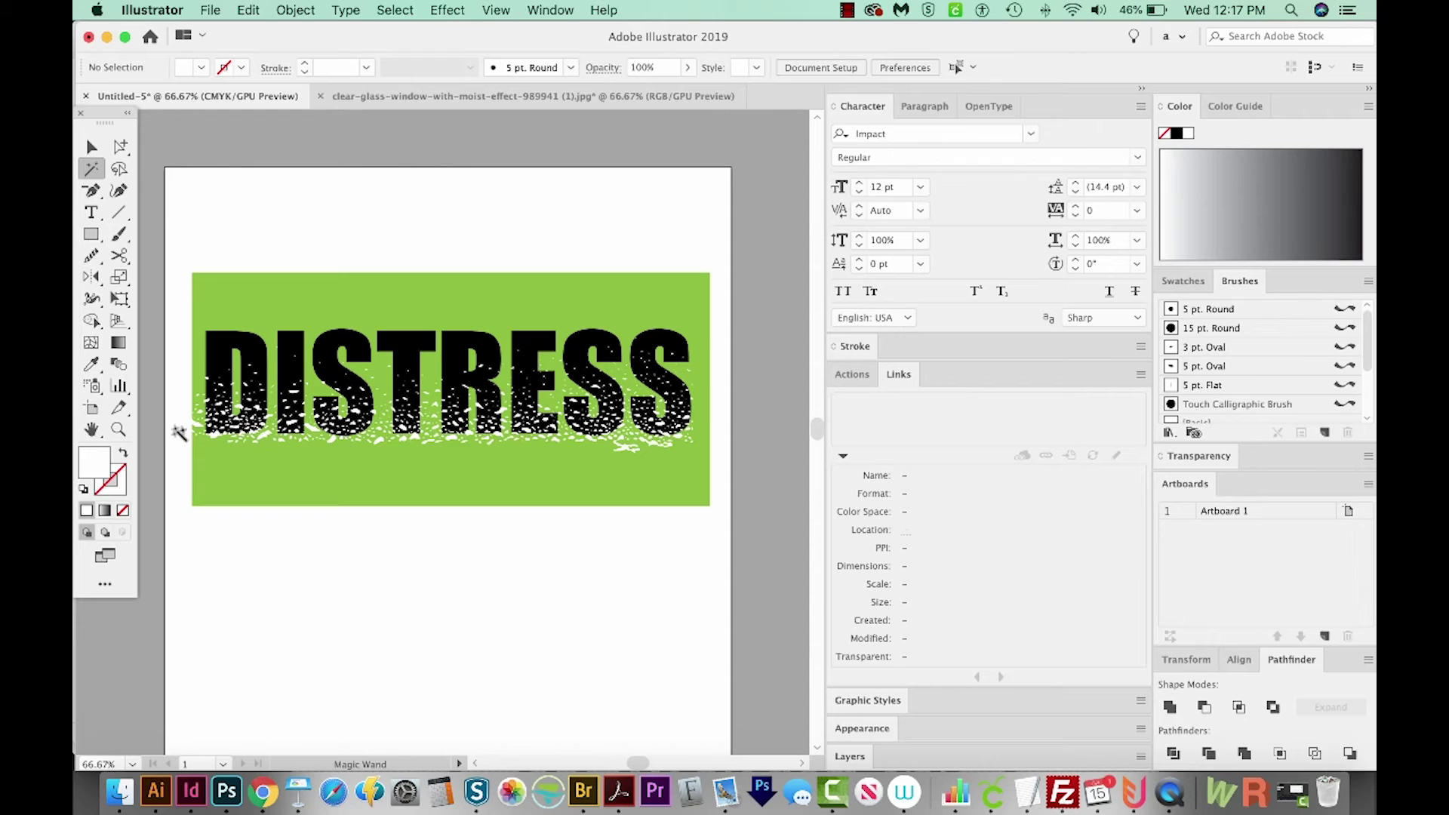
{"action": "left_click", "coordinate": [199, 429]}
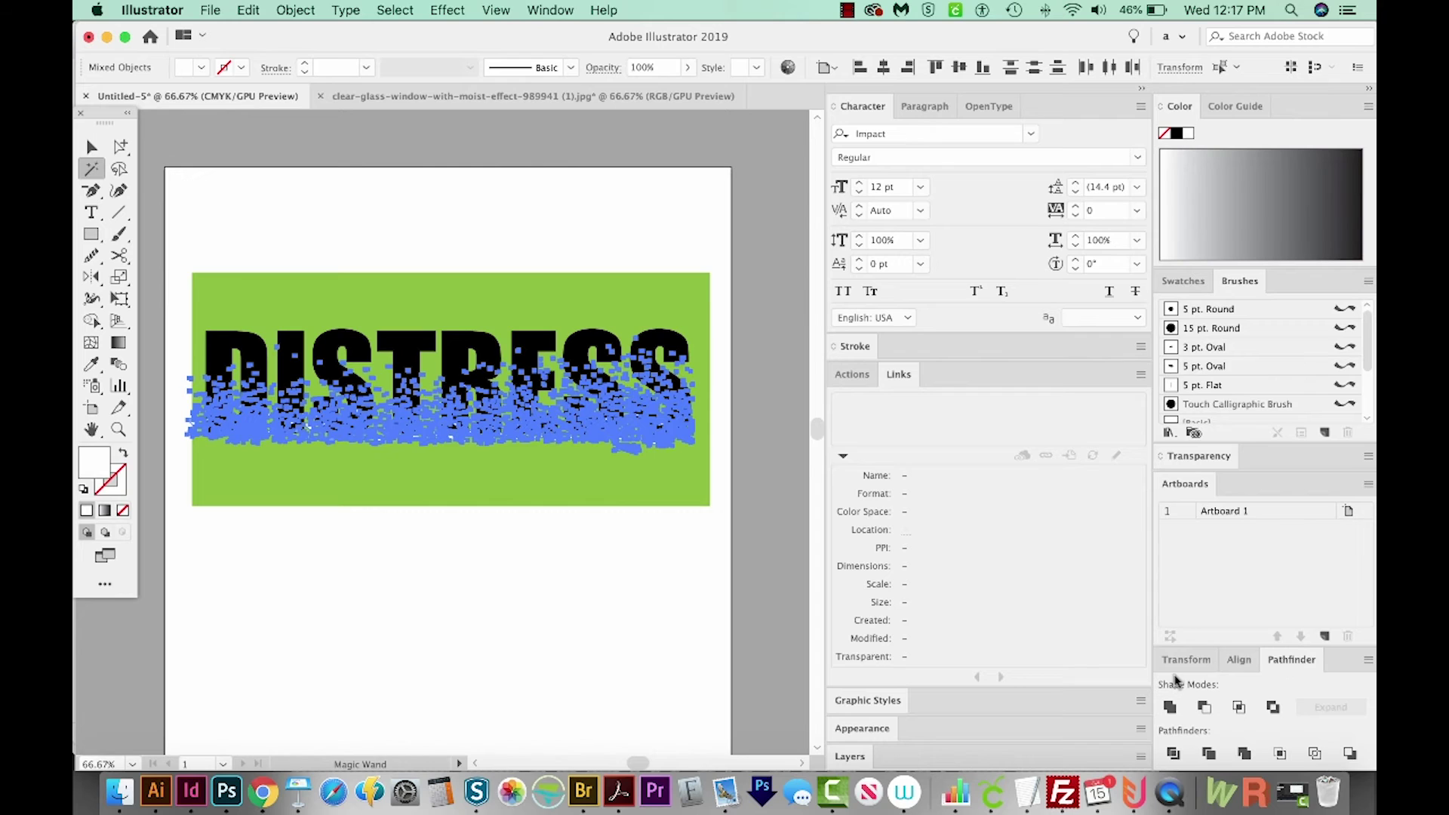
{"action": "left_click", "coordinate": [1171, 709]}
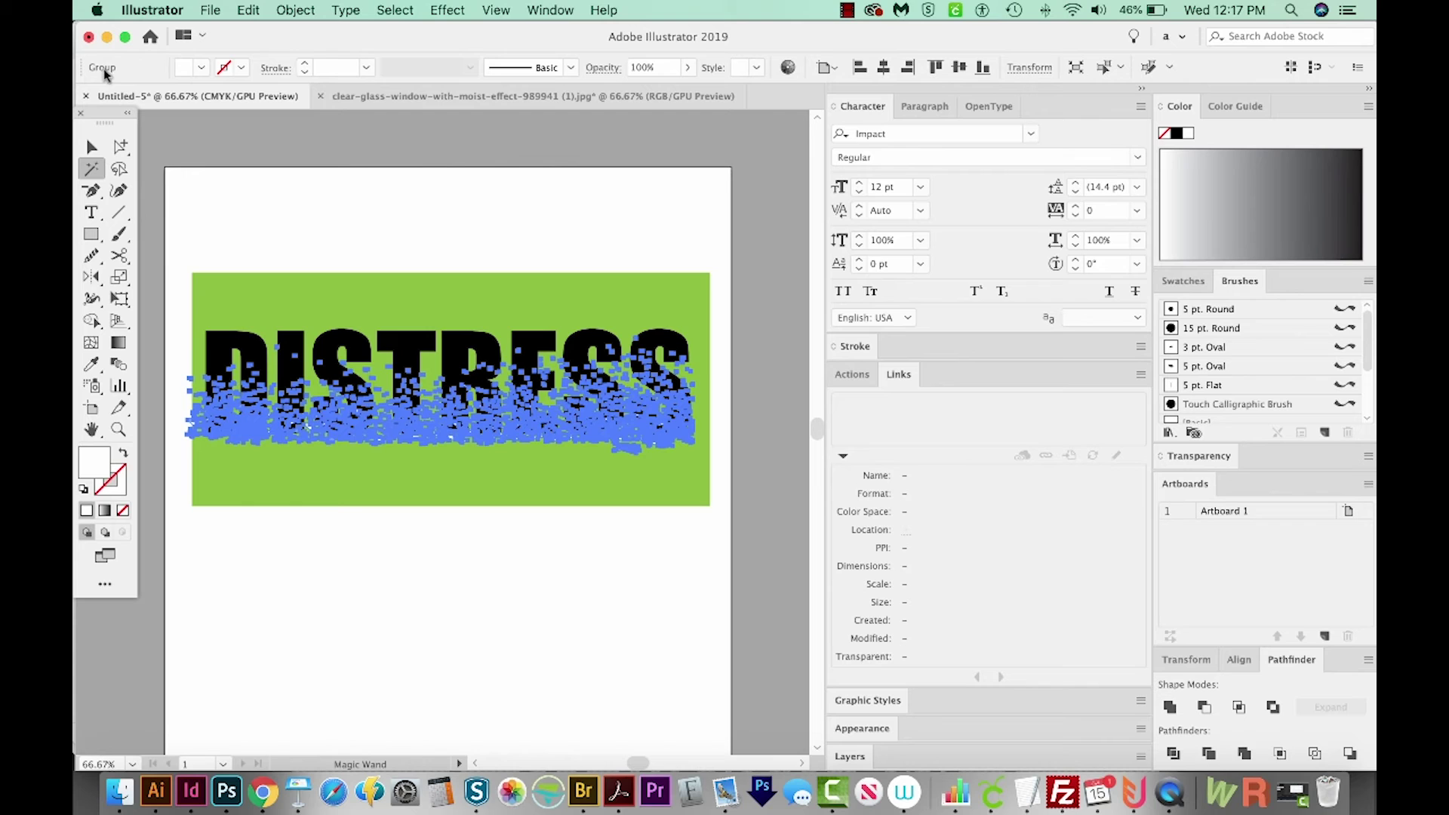
- Turn the united white drops into a single compound path
{"action": "left_click", "coordinate": [295, 10]}
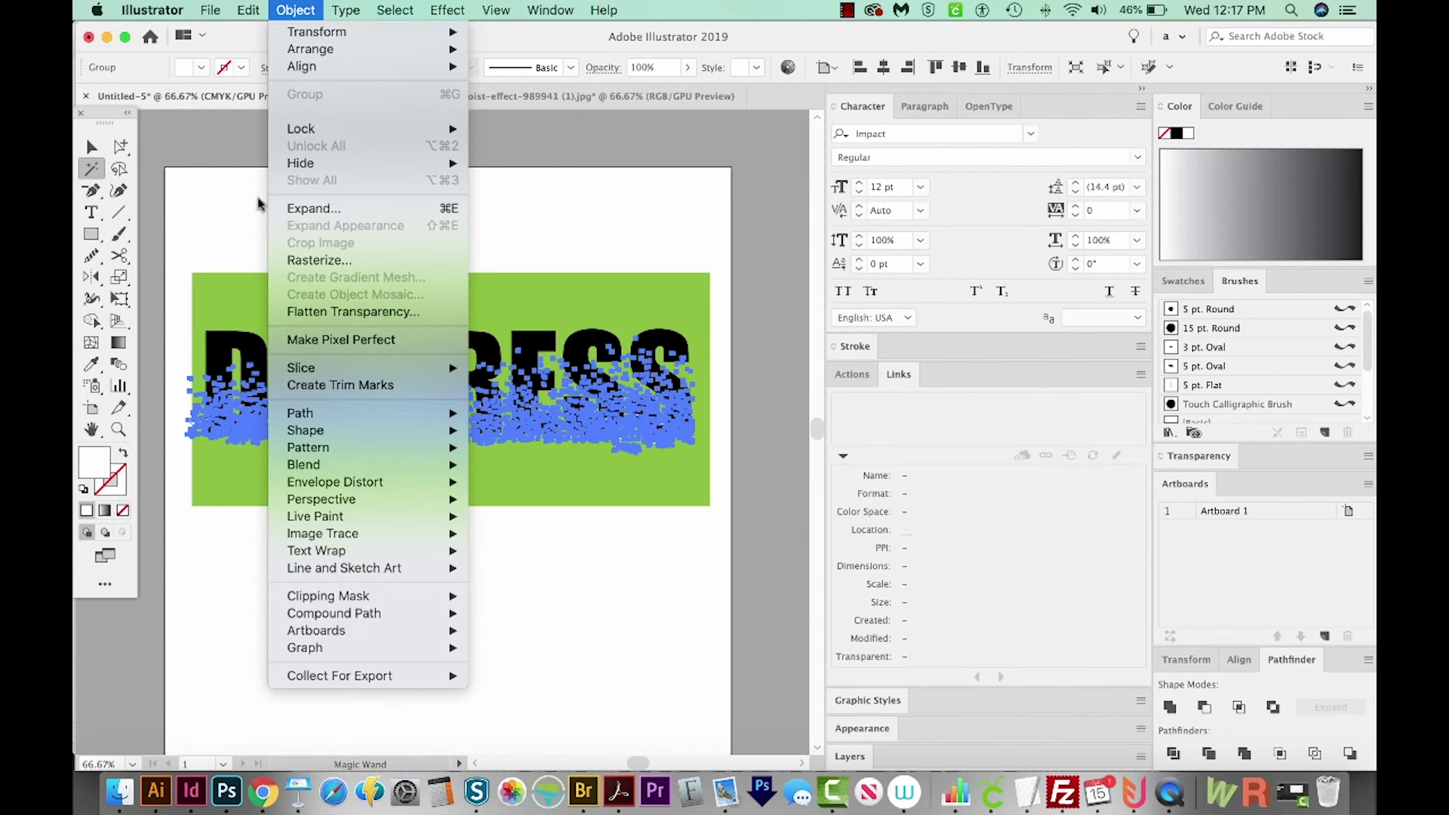
{"action": "mouse_move", "coordinate": [445, 614]}
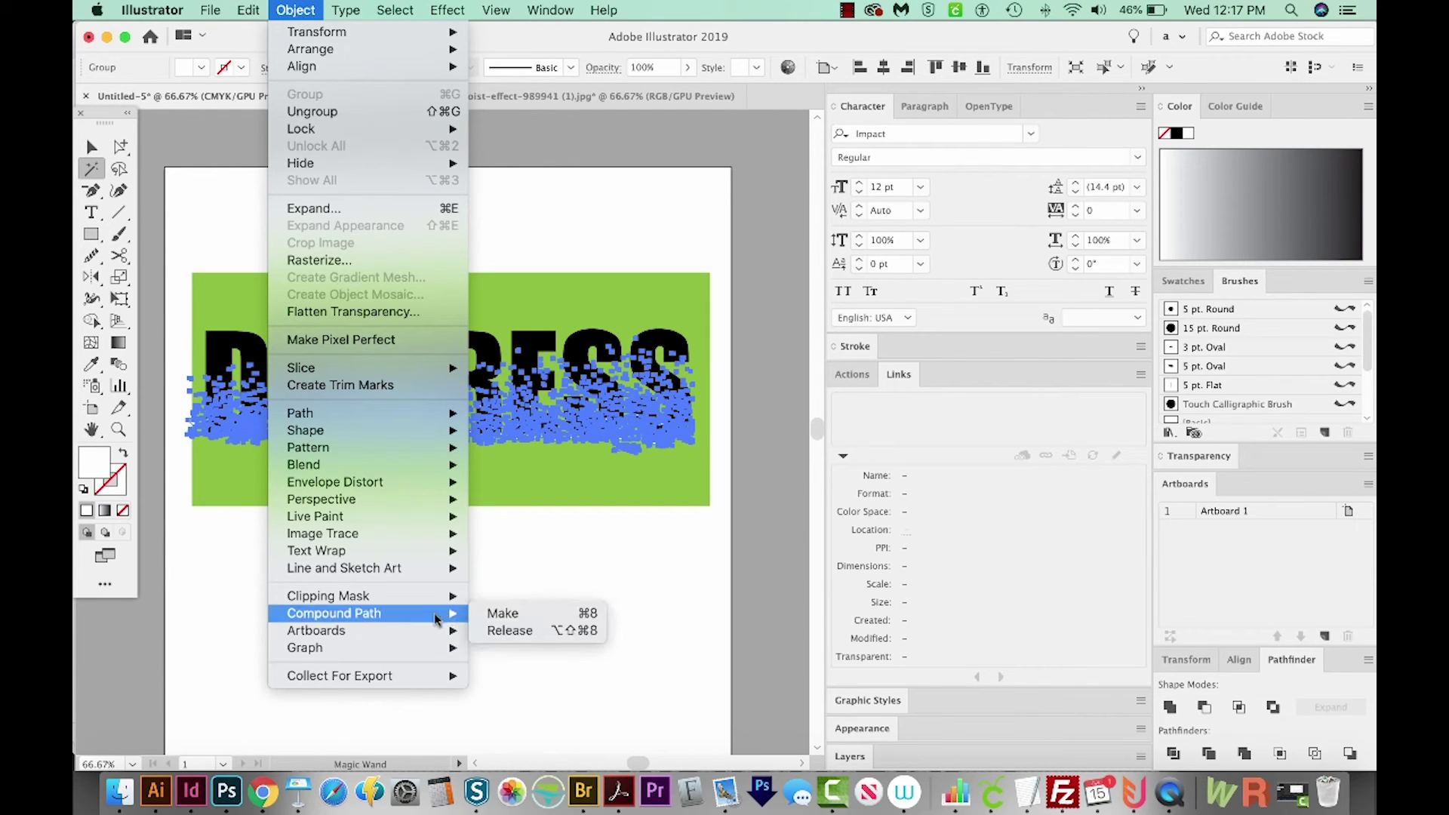
{"action": "left_click", "coordinate": [498, 614]}
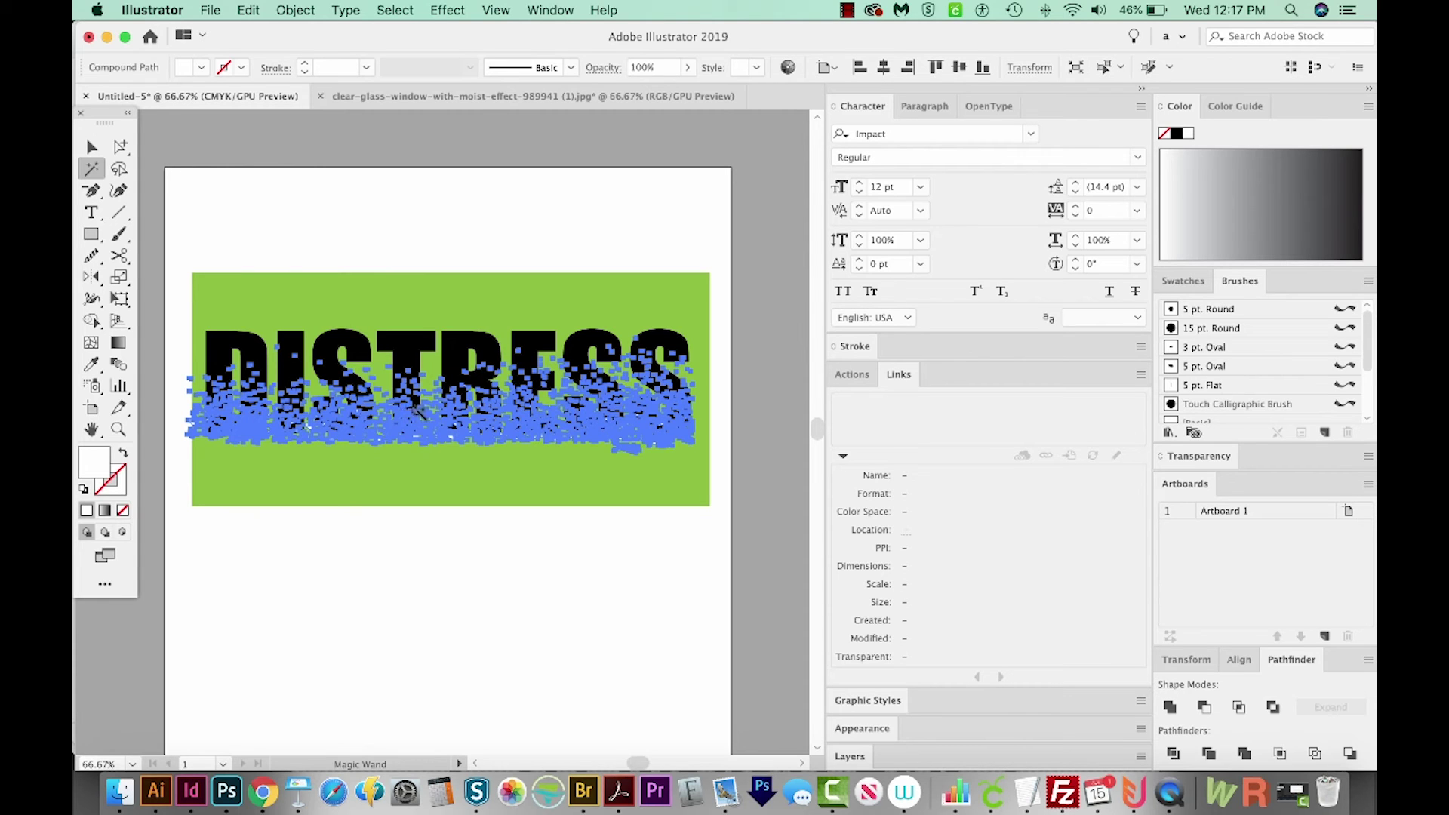
- Try to subtract the drops from the grouped DISTRESS outlines with Minus Front, and undo the attempt
{"action": "key", "text": "v"}
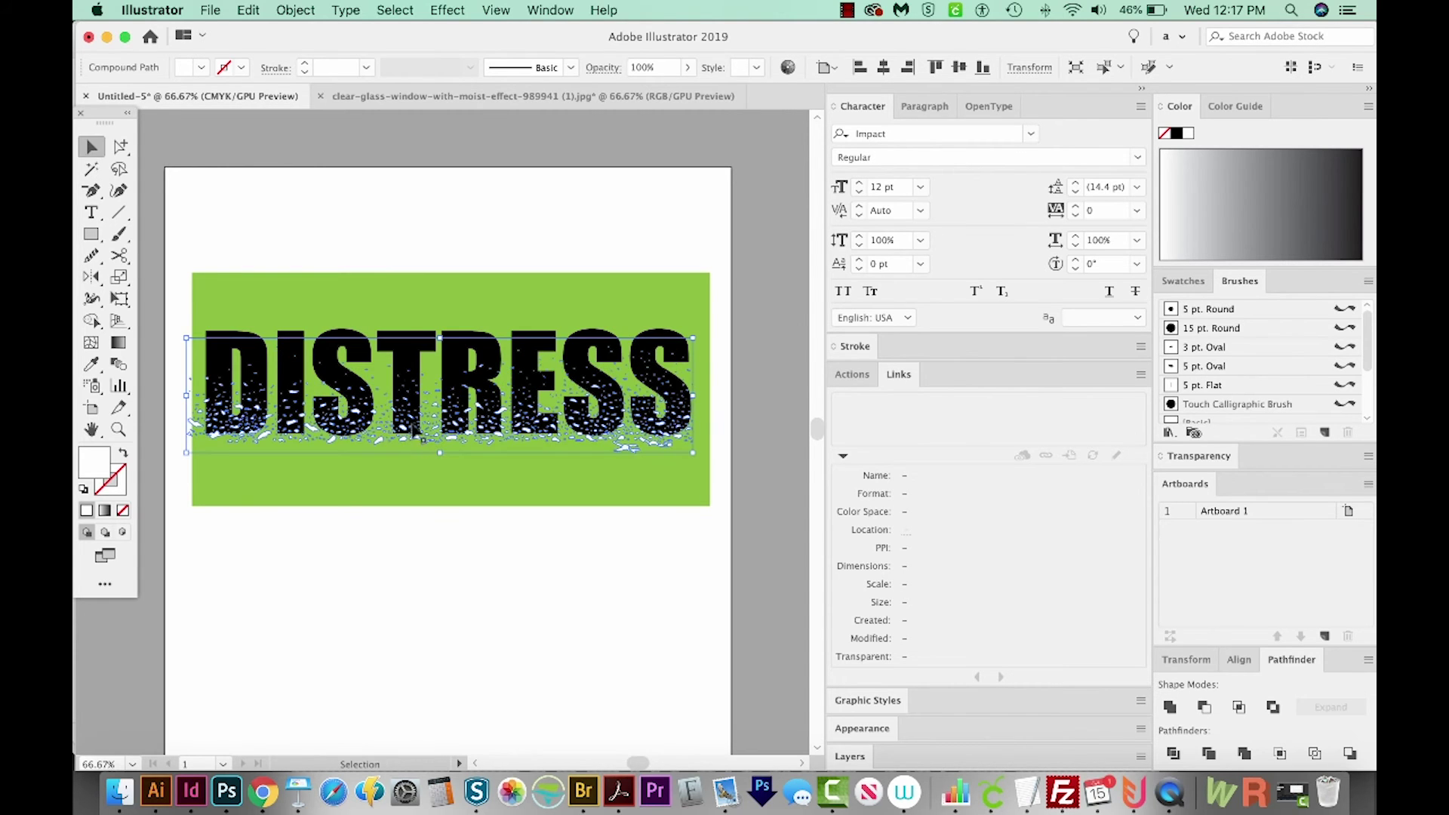
{"action": "left_click", "coordinate": [418, 340], "text": "shift"}
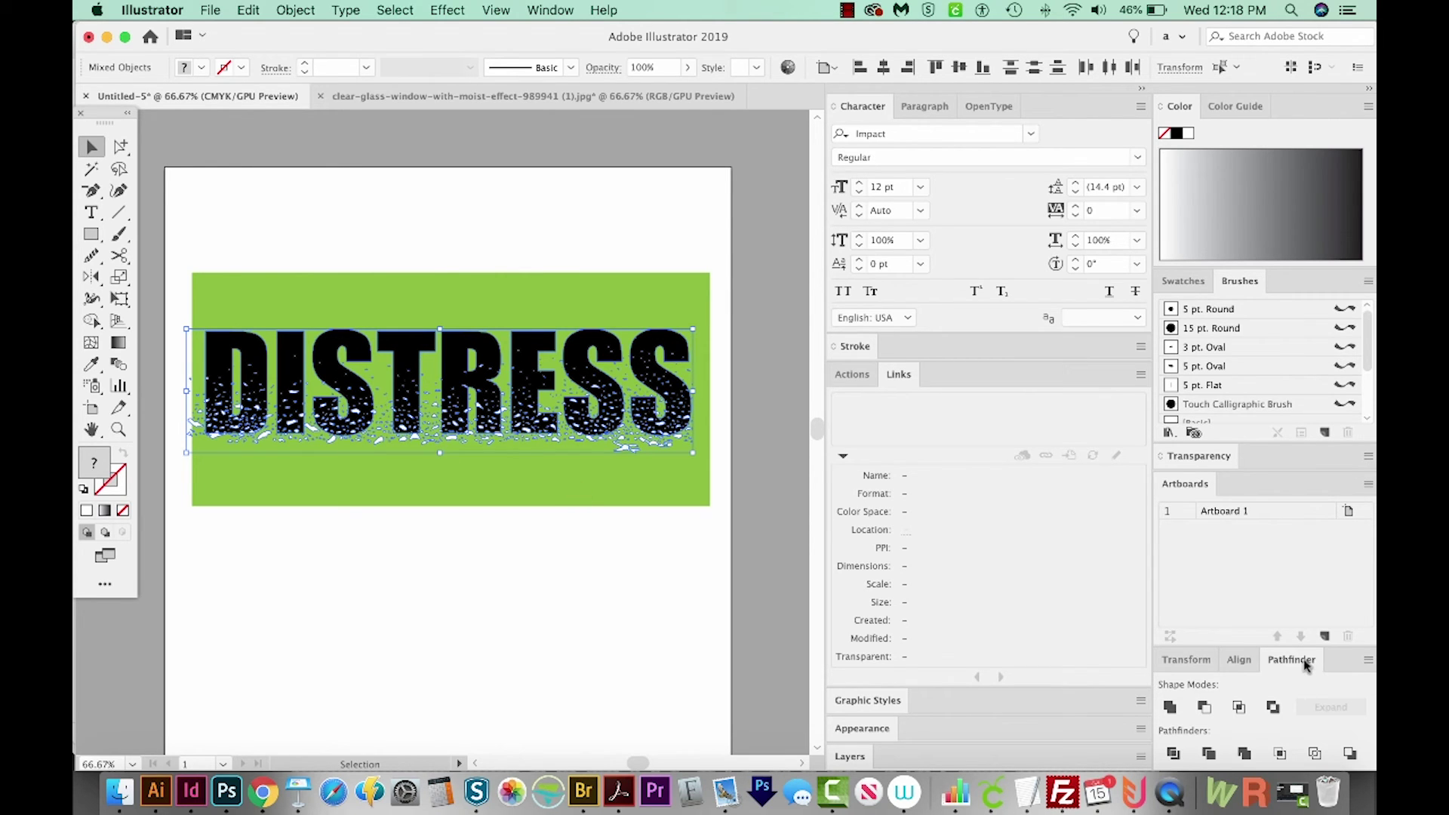
{"action": "left_click", "coordinate": [1204, 708]}
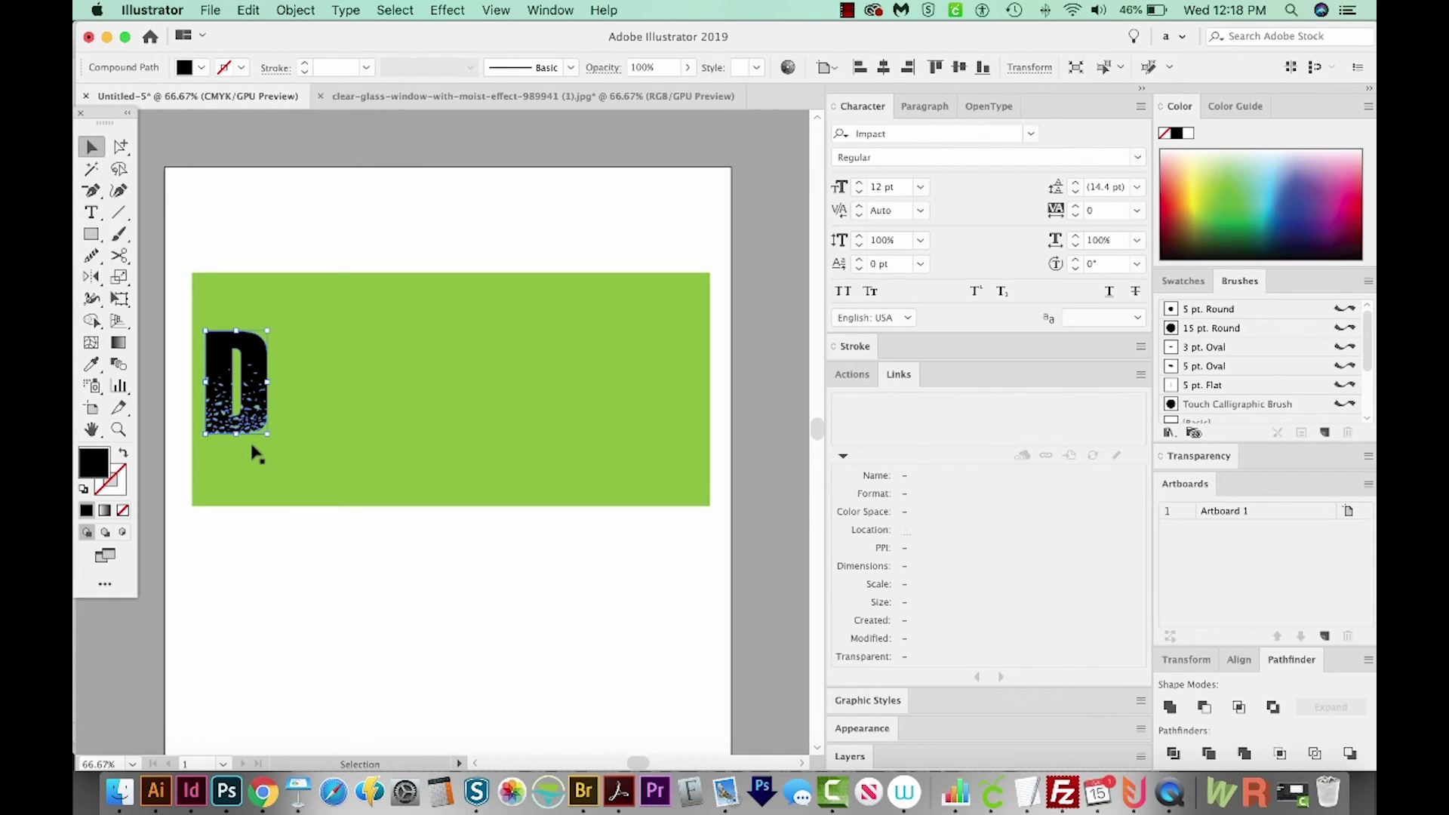
{"action": "key", "text": "super+z"}
{"action": "key", "text": "super+z"}
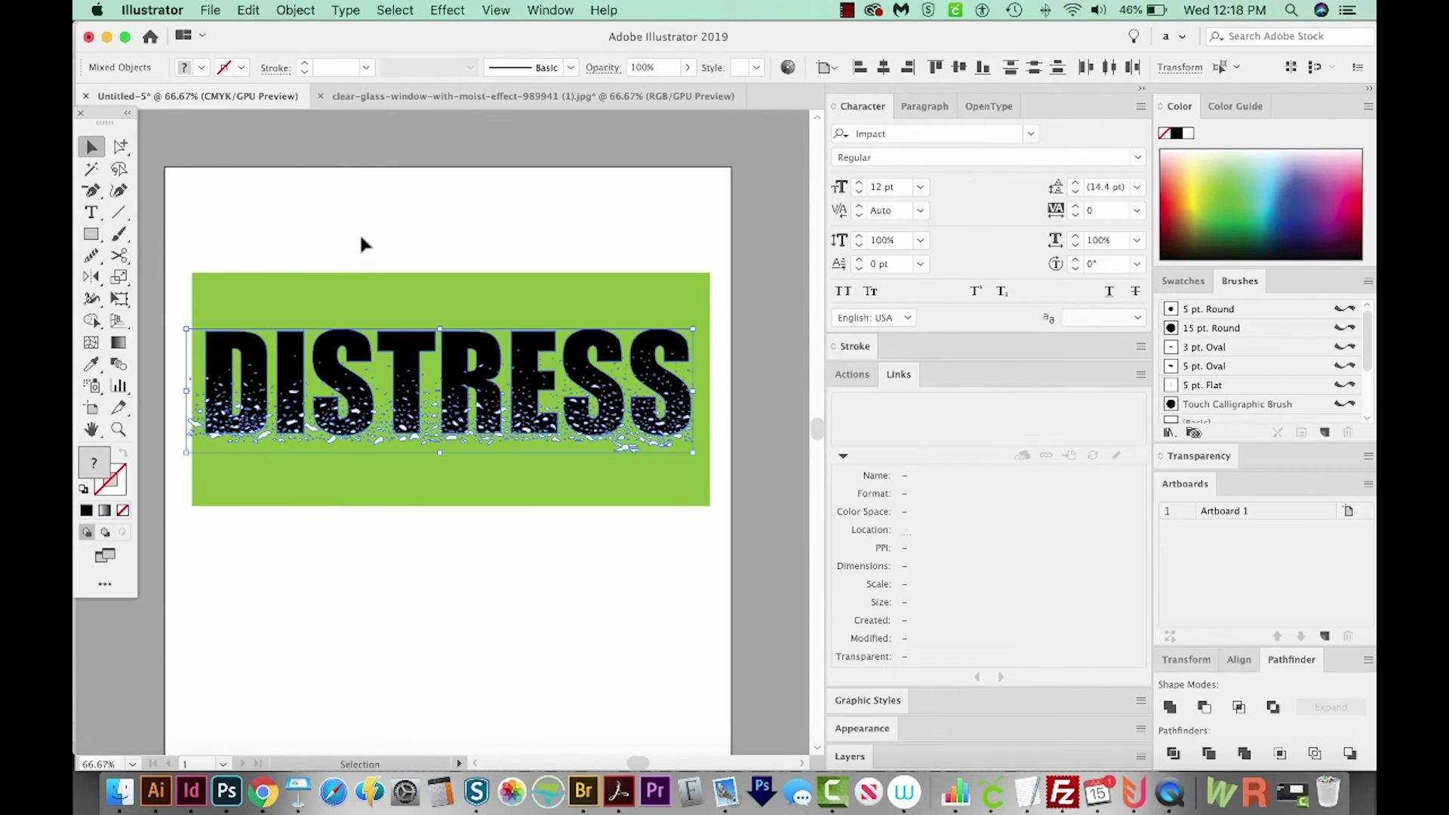
- Make the DISTRESS letter outlines a compound path and subtract the white drops from it with Minus Front
{"action": "left_click", "coordinate": [203, 392]}
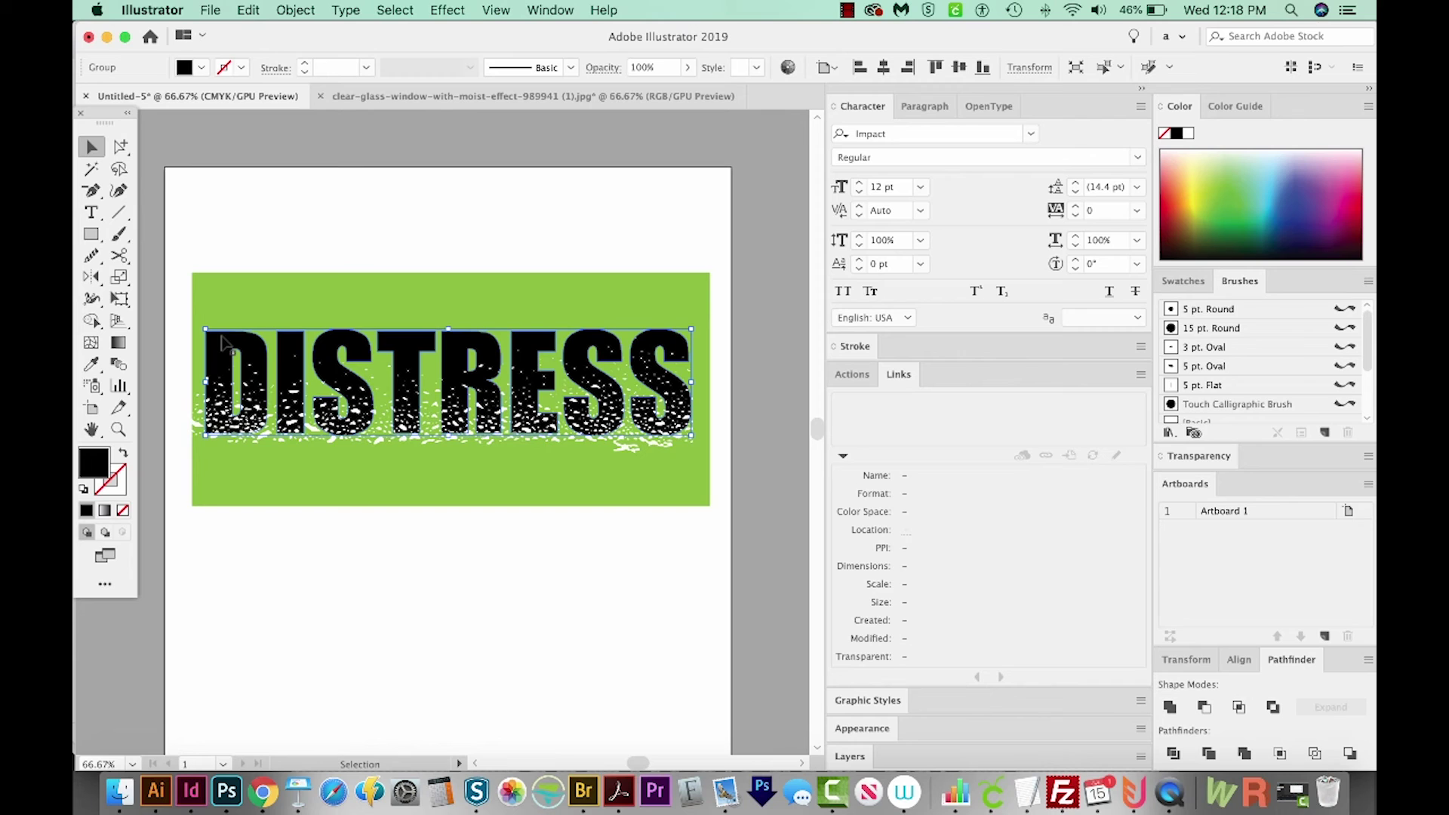
{"action": "key", "text": "super+8"}
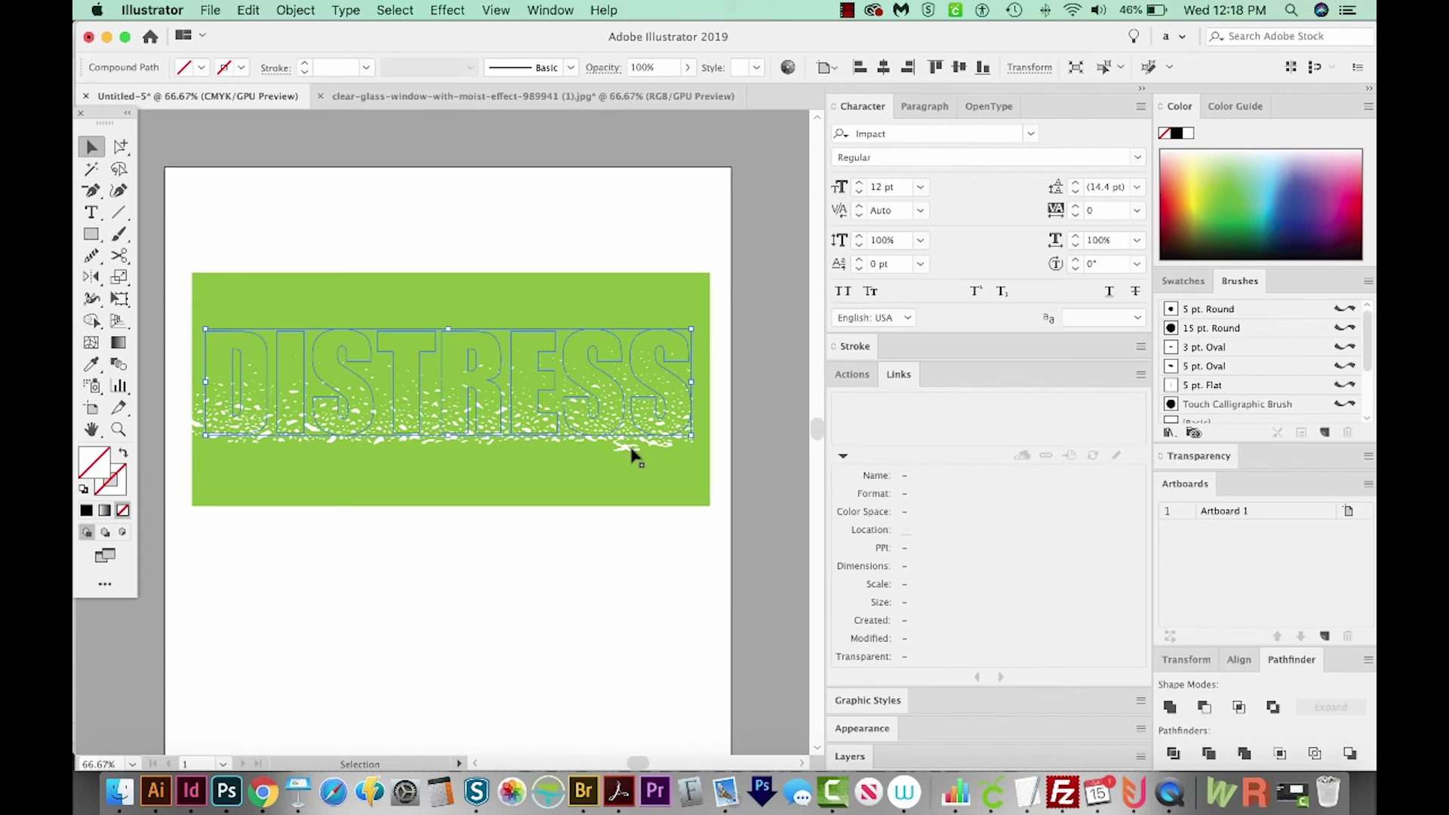
{"action": "key", "text": "shift"}
{"action": "left_click", "coordinate": [625, 454], "text": "shift"}
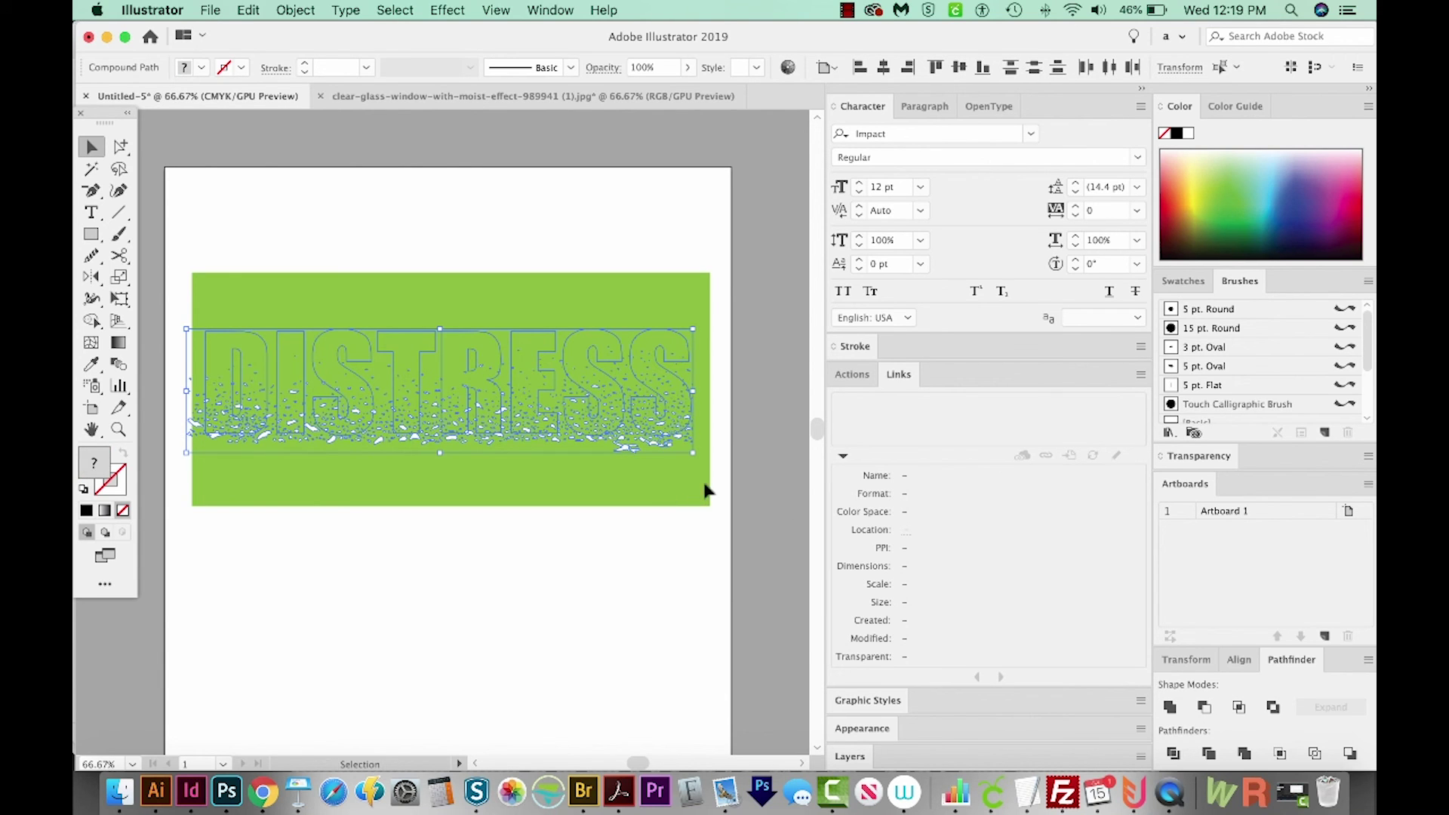
{"action": "left_click", "coordinate": [1204, 708]}
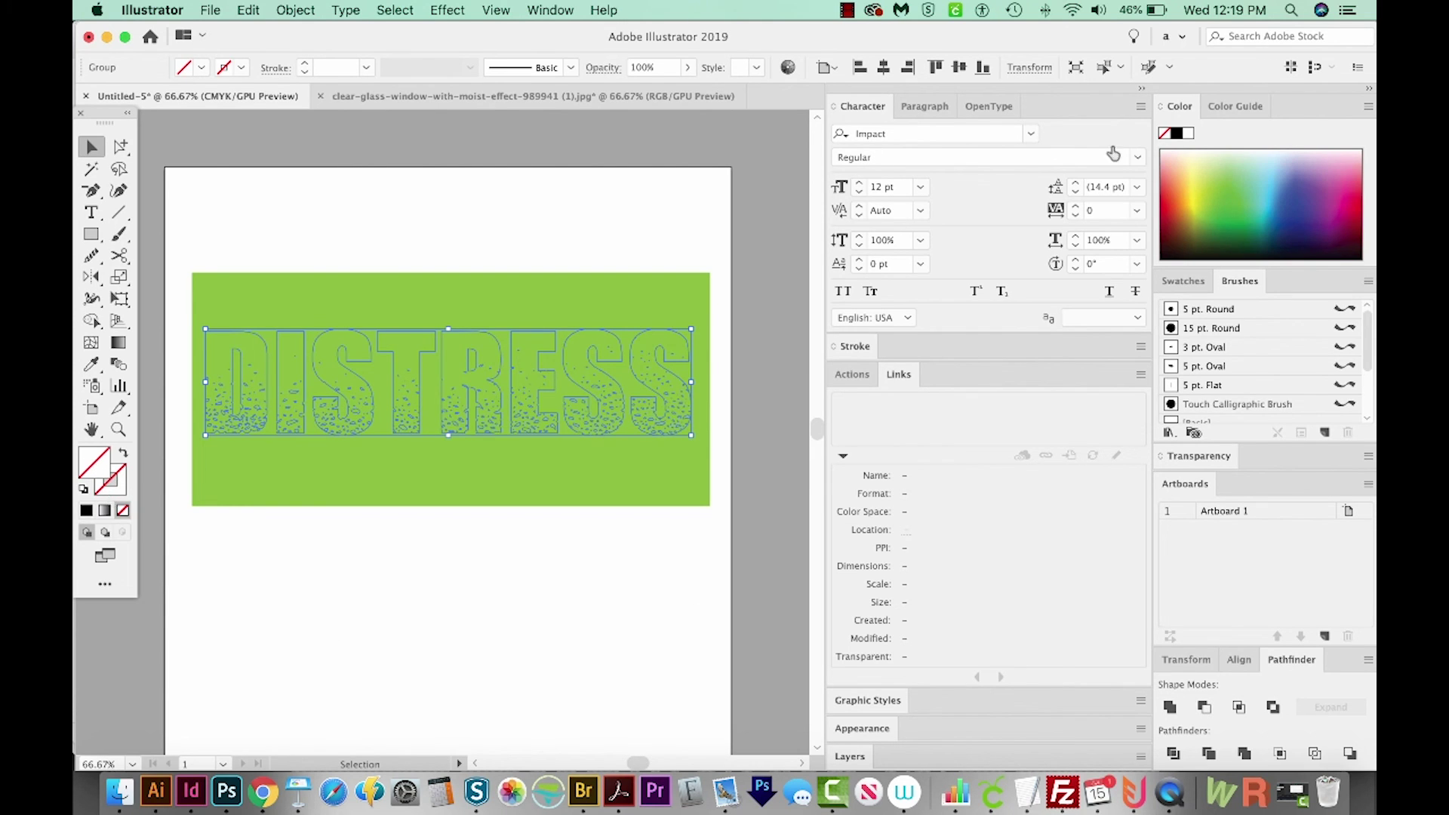
- Fill the cut-out DISTRESS lettering with black and deselect it
{"action": "left_click", "coordinate": [1178, 136]}
{"action": "left_click", "coordinate": [421, 550]}
{"action": "left_click_drag", "start_coordinate": [421, 551], "coordinate": [433, 550]}
- Inspect the green rectangle and the cut-out lettering, switching to Outline view and back to check the holes
{"action": "left_click", "coordinate": [578, 487]}
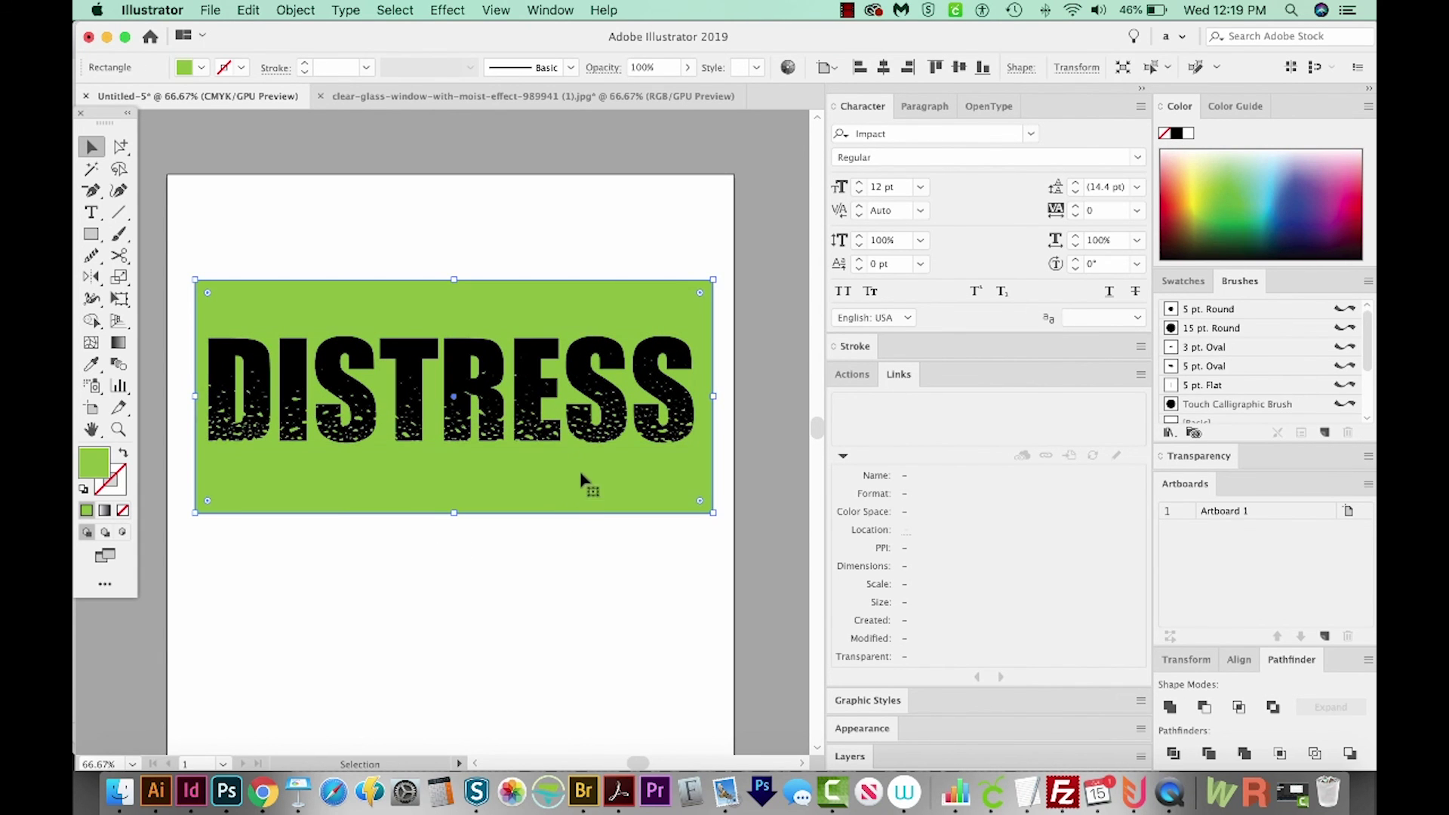
{"action": "left_click", "coordinate": [259, 429]}
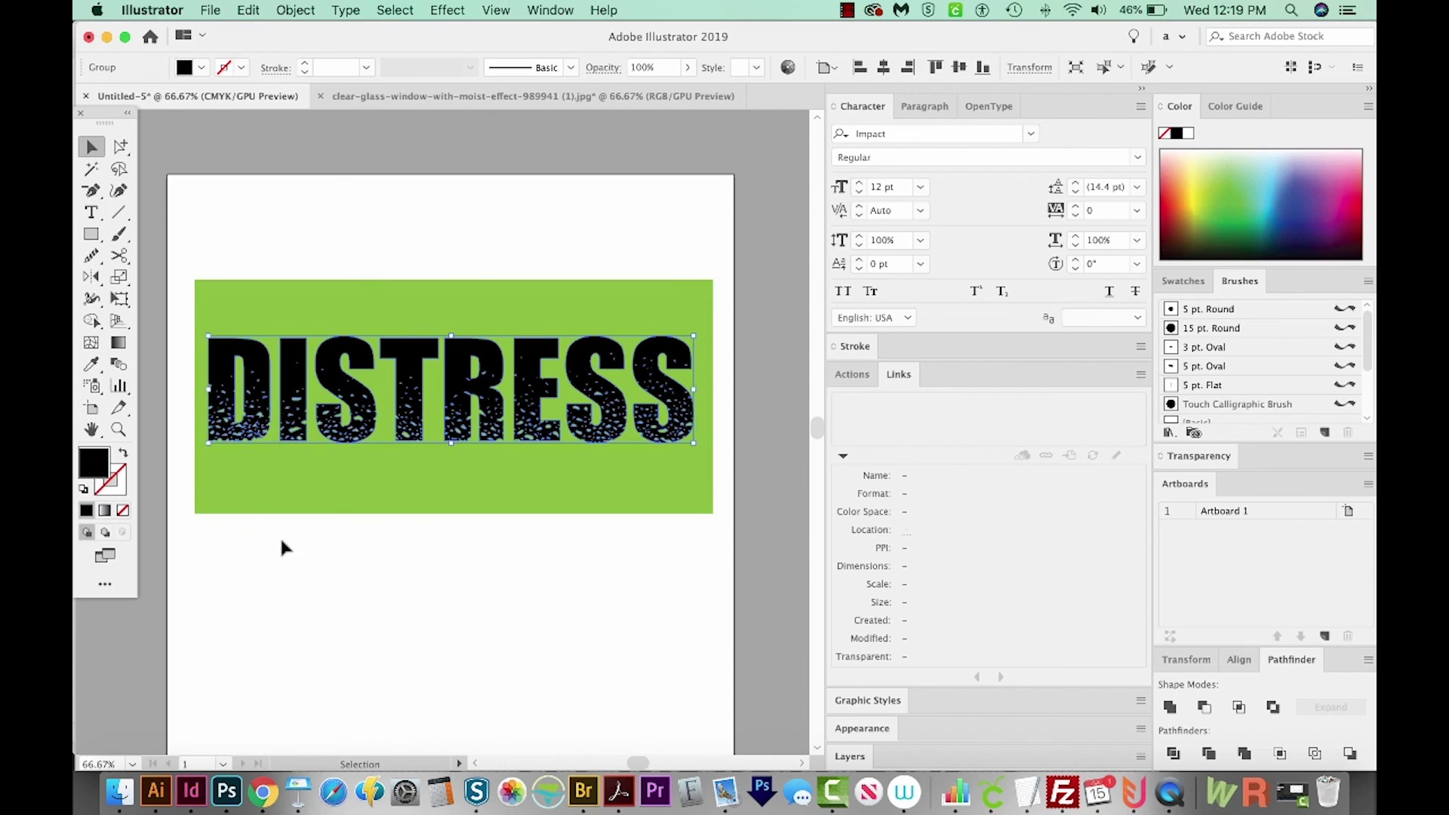
{"action": "left_click", "coordinate": [411, 553]}
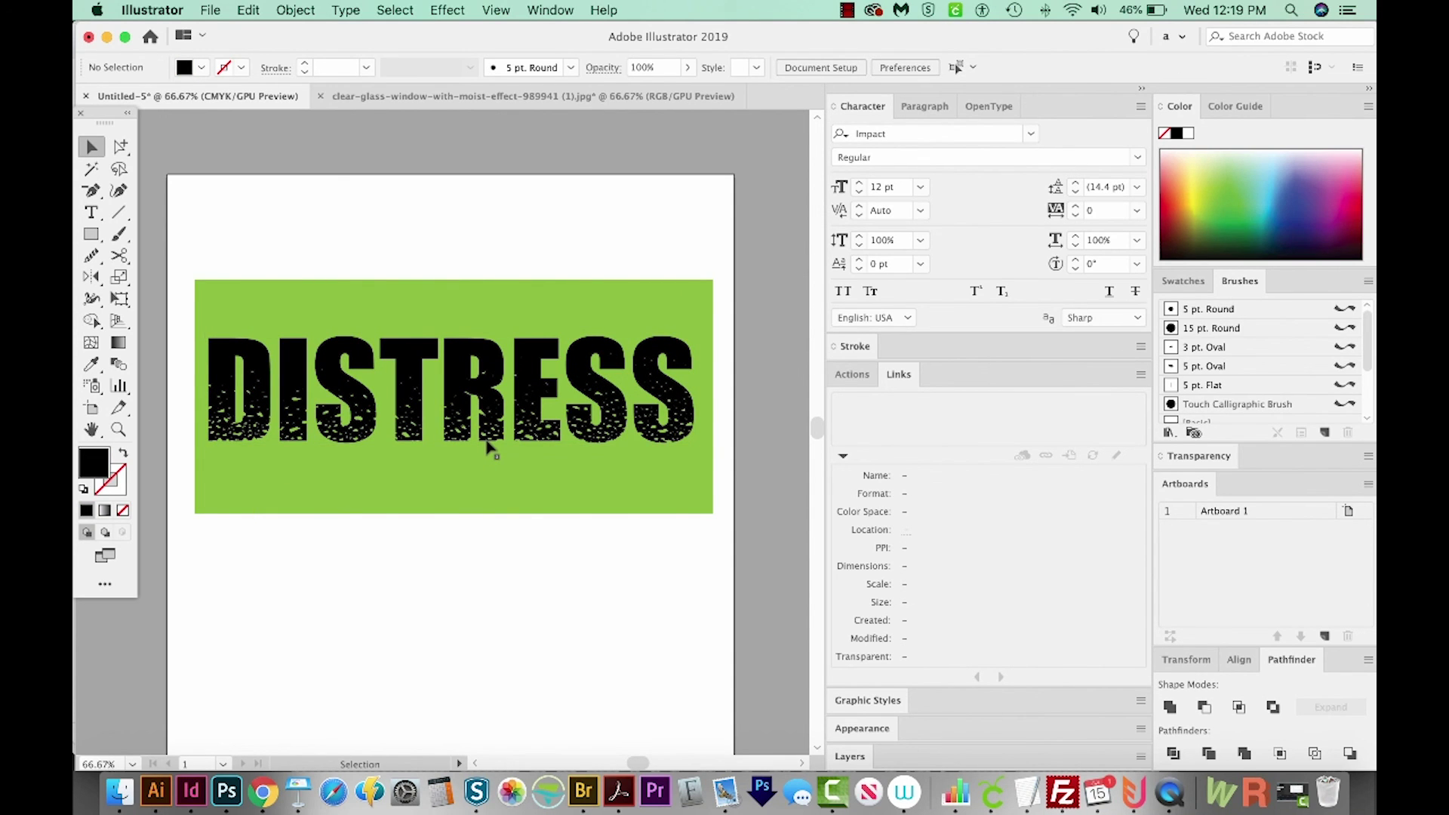
{"action": "key", "text": "super+y"}
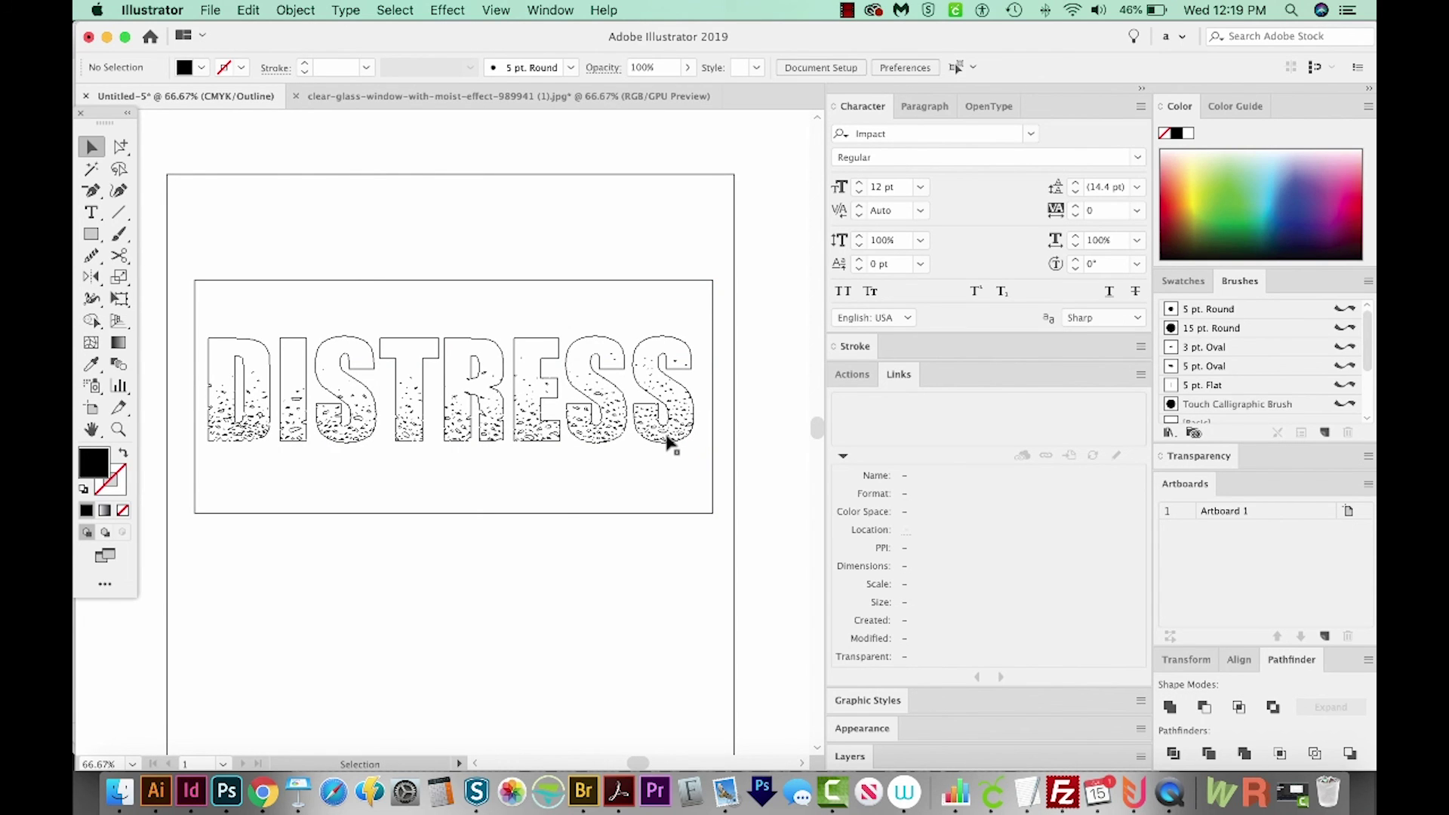
{"action": "key", "text": "super+y"}
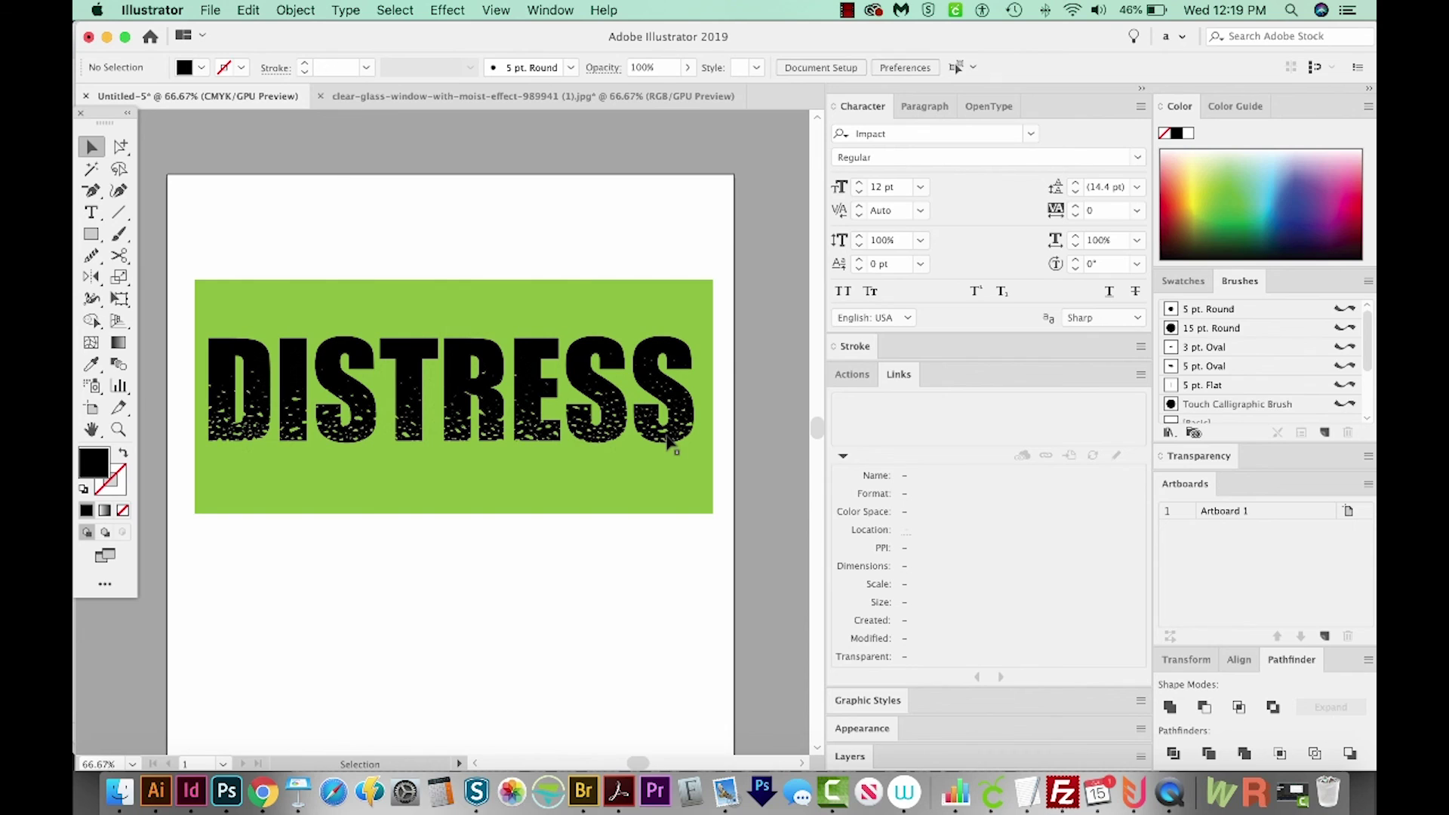